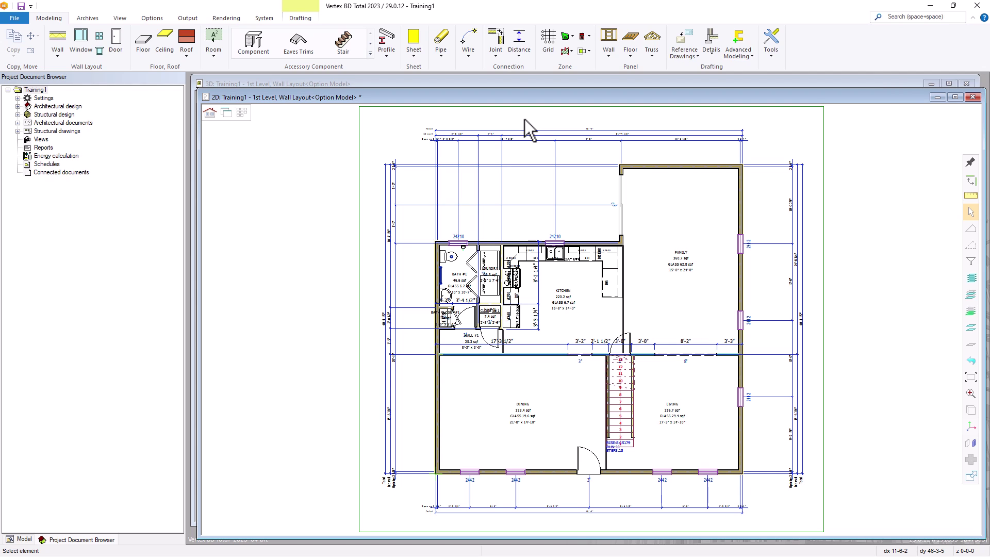
# - Load the 1st Level wall layout drawing-model pair
pyautogui.click(241, 113)
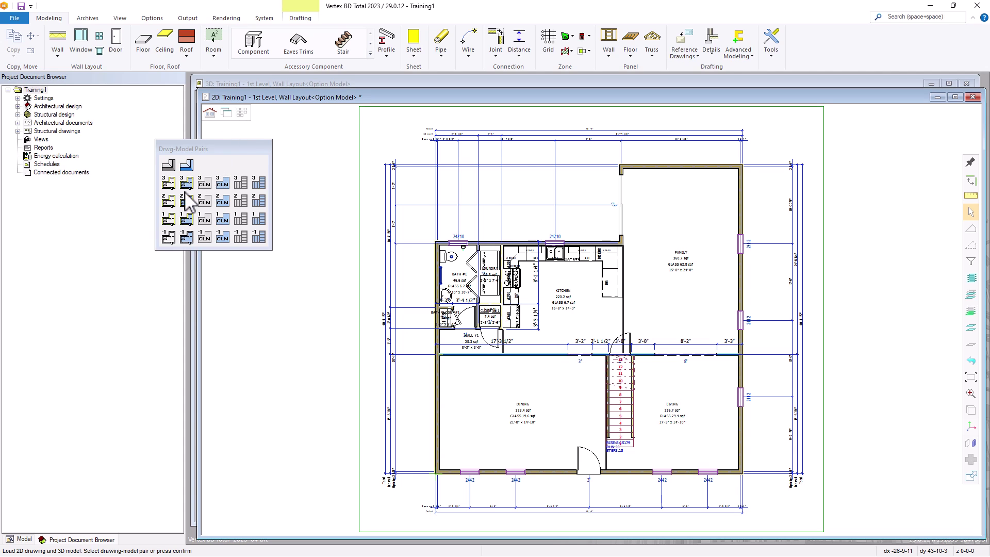
pyautogui.click(168, 221)
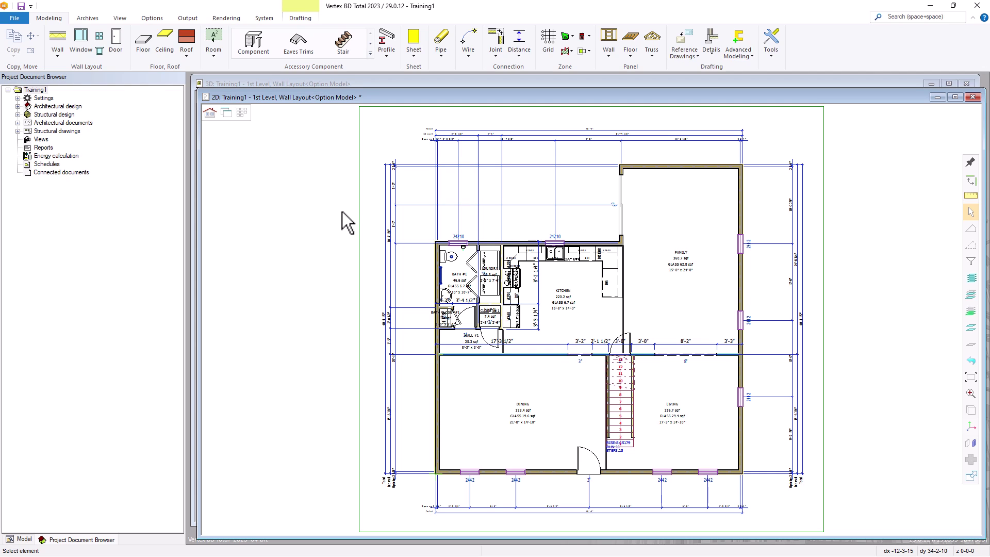
# - Examine the floor and ceiling heights in the project's 3D levels settings and close them without changes
pyautogui.click(18, 99)
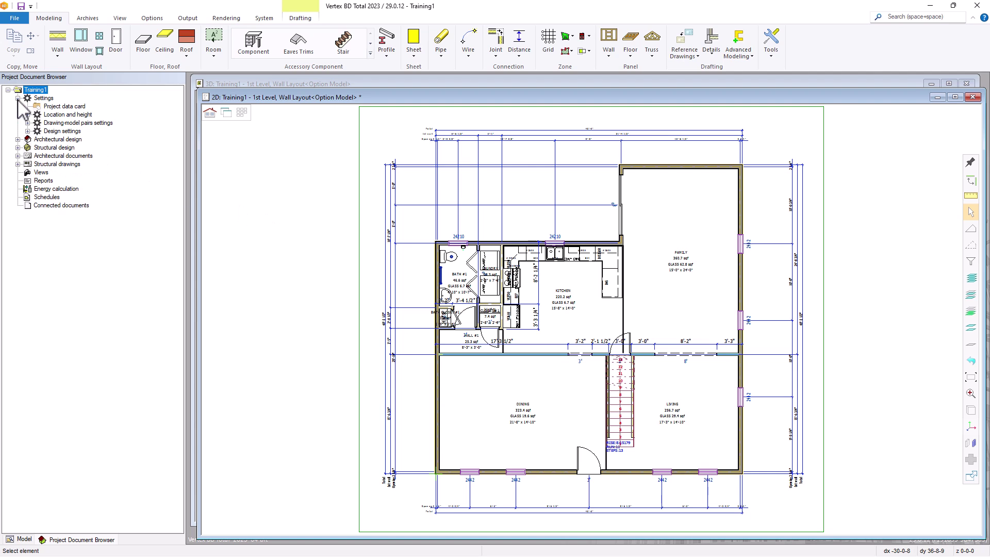
pyautogui.click(49, 116)
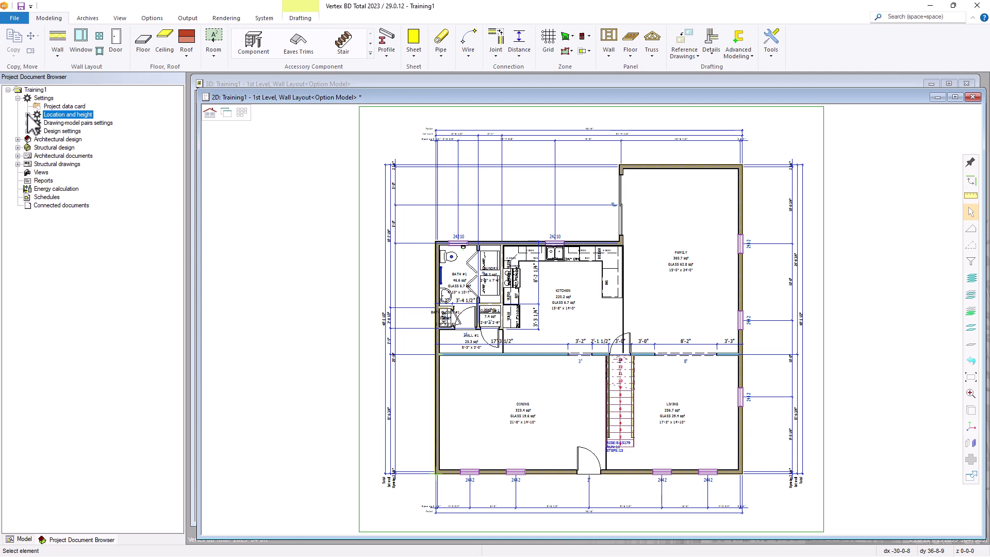
pyautogui.click(29, 116)
pyautogui.click(65, 123)
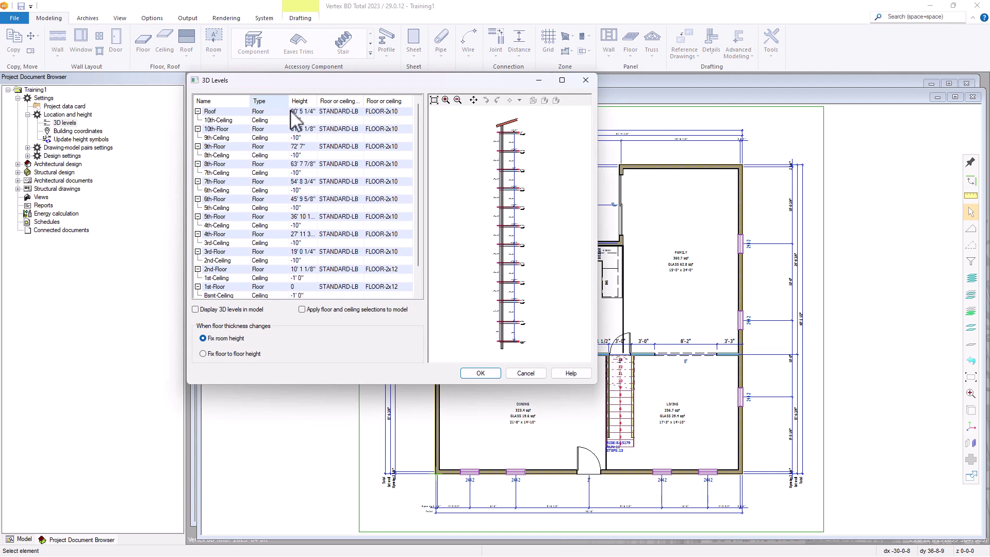
pyautogui.scroll(-1, 377, 255)
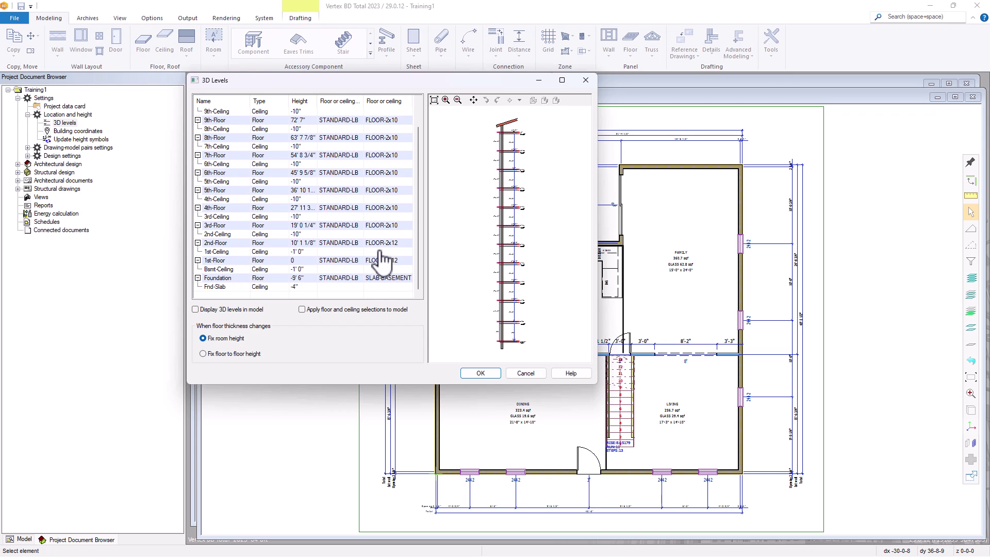
pyautogui.scroll(3, 510, 320)
pyautogui.scroll(2, 509, 216)
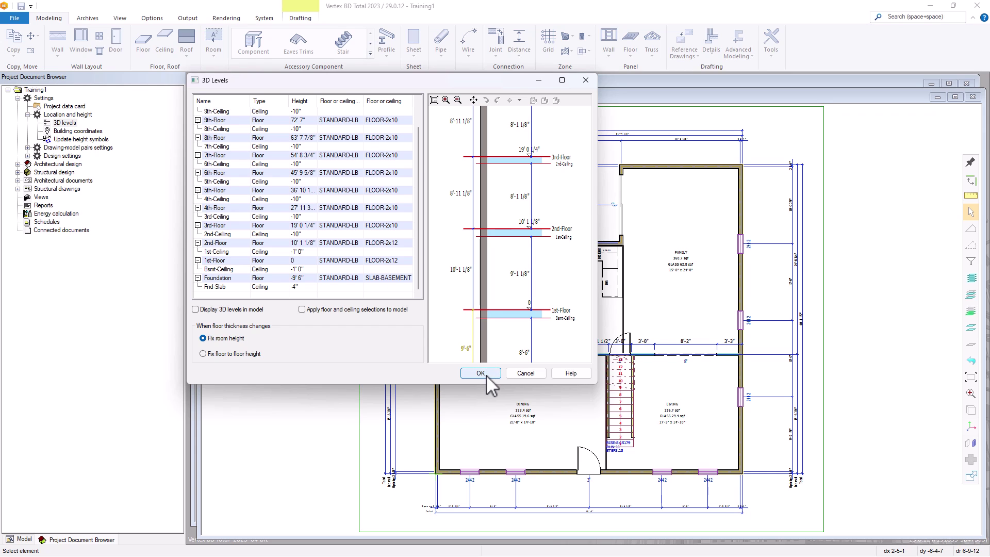
pyautogui.click(525, 373)
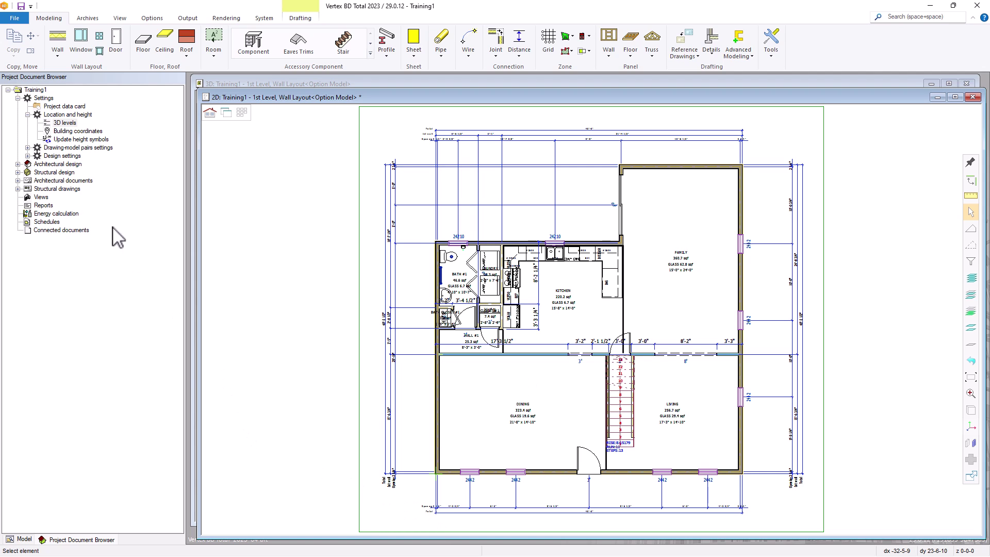
# - In the project parameters for 1st Level Wall Framing, set the exterior bearing walls' maximum and preferred panel lengths to 800
pyautogui.click(27, 156)
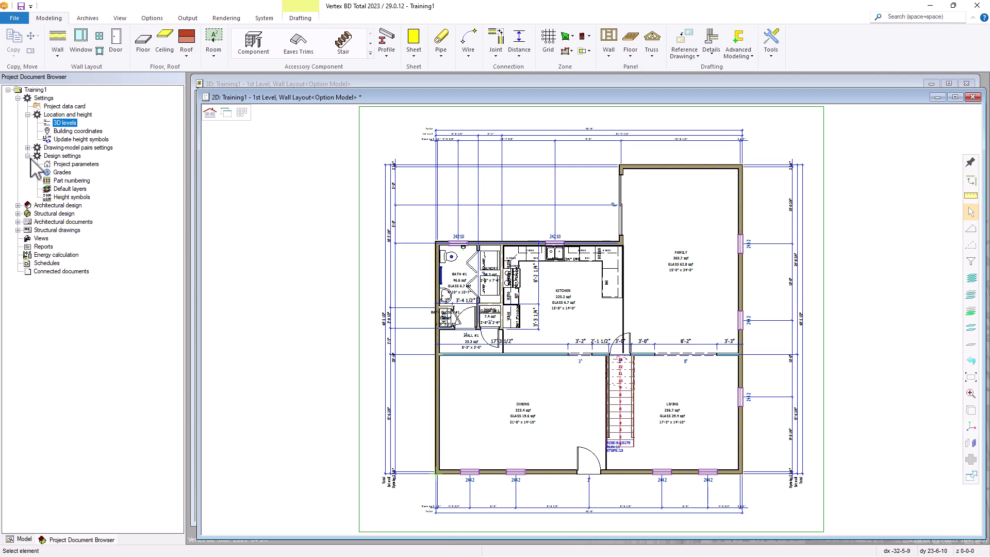
pyautogui.click(75, 164)
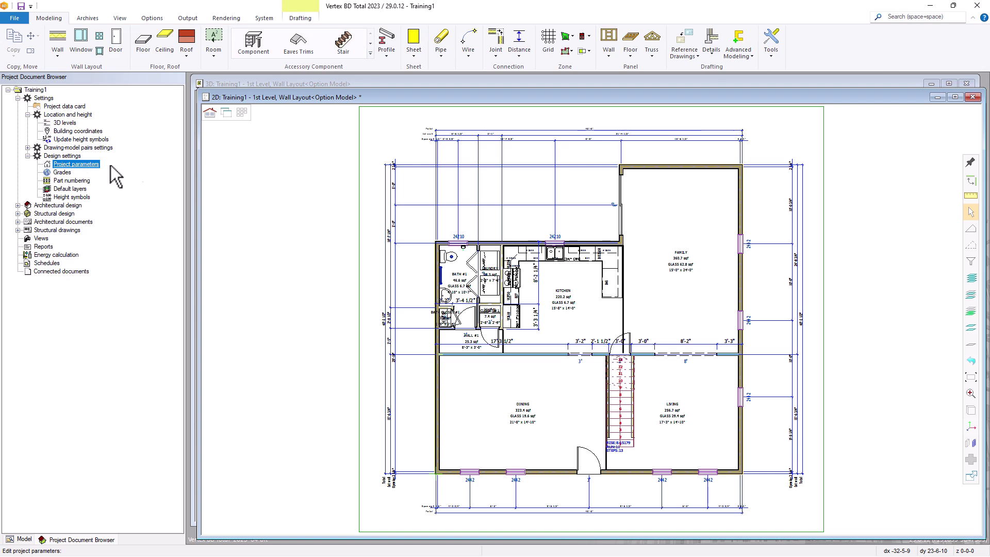
pyautogui.click(405, 148)
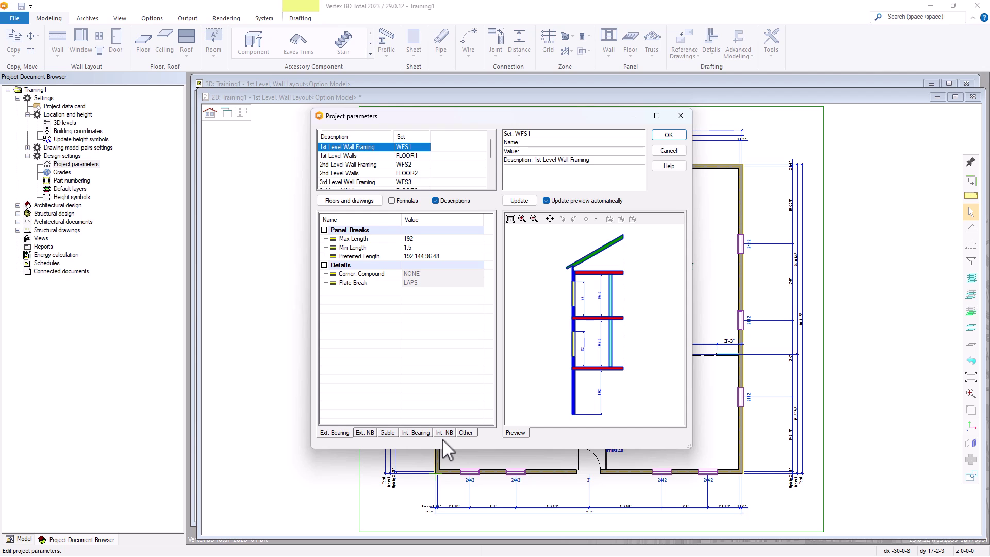
pyautogui.click(438, 240)
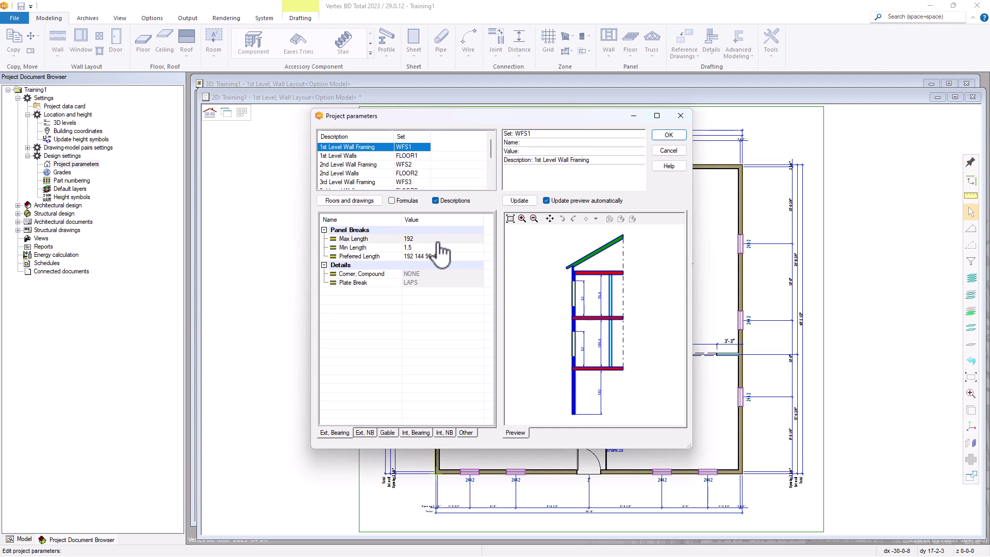
pyautogui.click(479, 239)
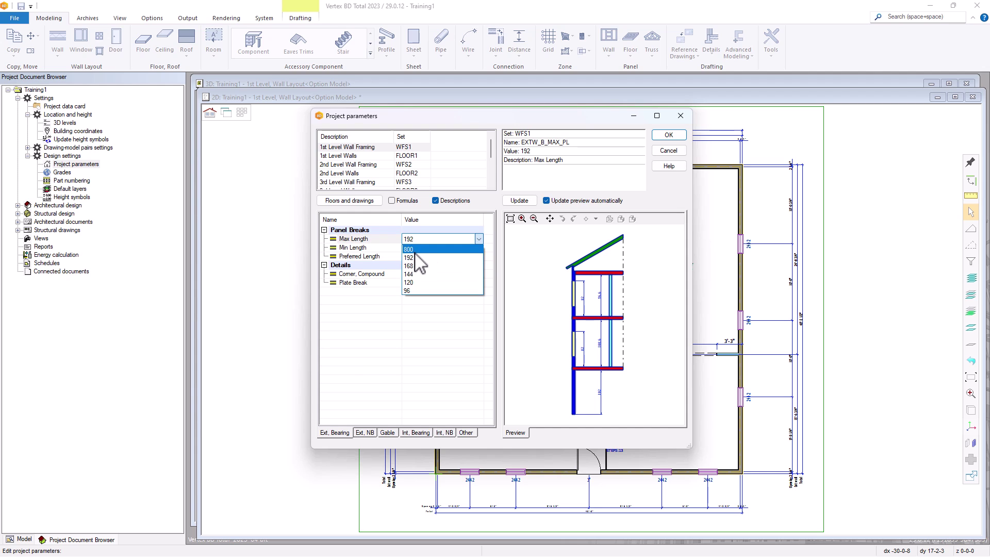
pyautogui.click(415, 250)
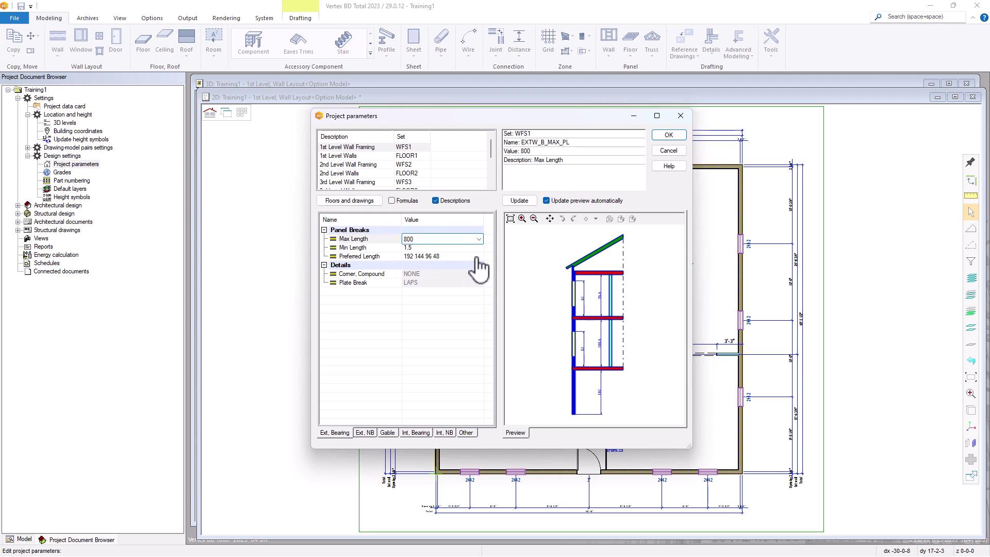
pyautogui.click(475, 256)
pyautogui.click(479, 256)
pyautogui.click(418, 267)
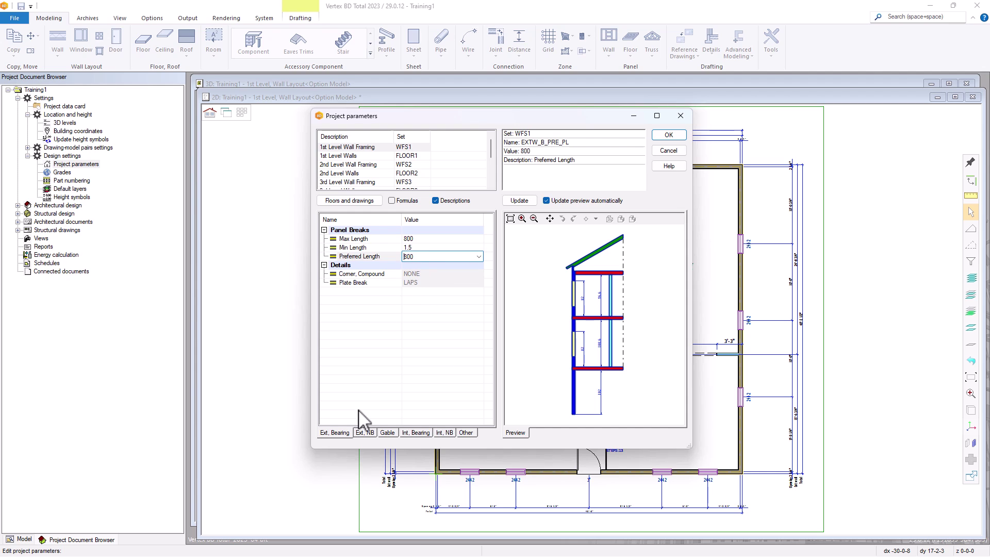
# - Set the maximum and preferred panel lengths of the 1st level exterior non-bearing walls to 800
pyautogui.click(362, 433)
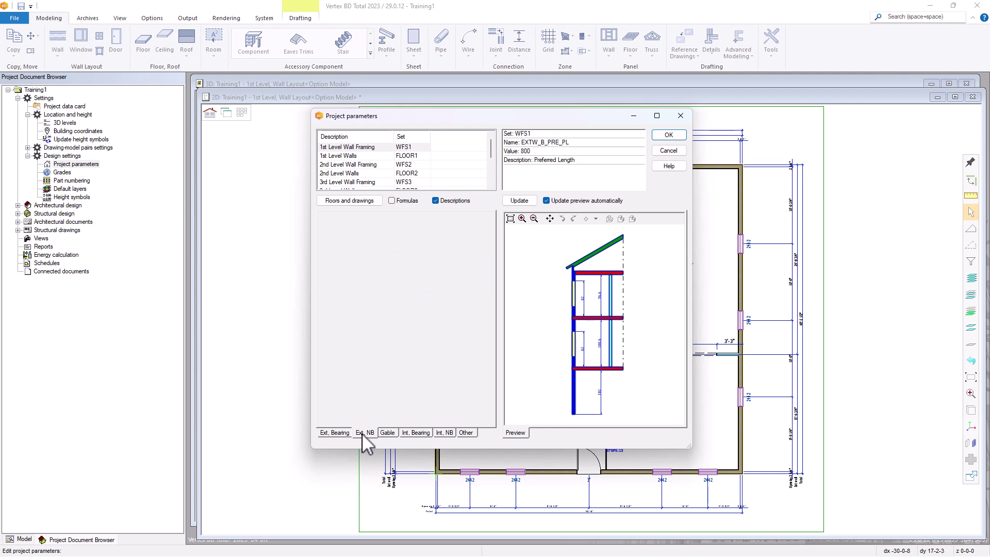
pyautogui.click(454, 239)
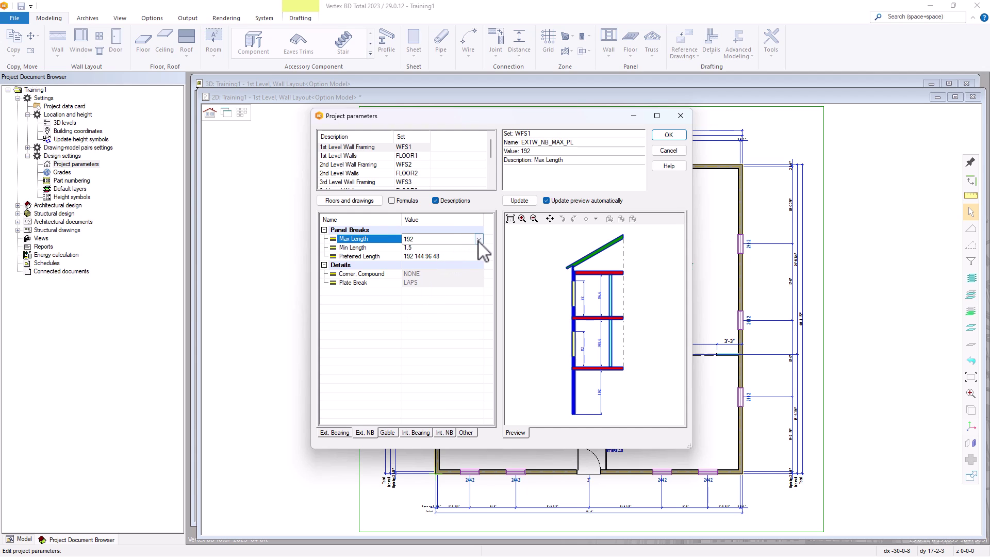
pyautogui.click(478, 239)
pyautogui.click(436, 256)
pyautogui.click(469, 256)
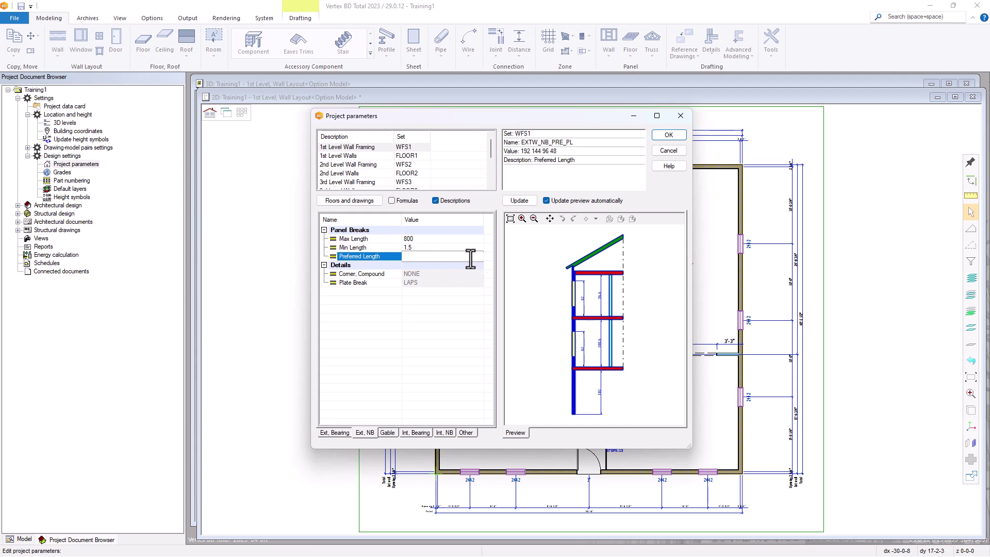
pyautogui.click(478, 256)
pyautogui.click(426, 267)
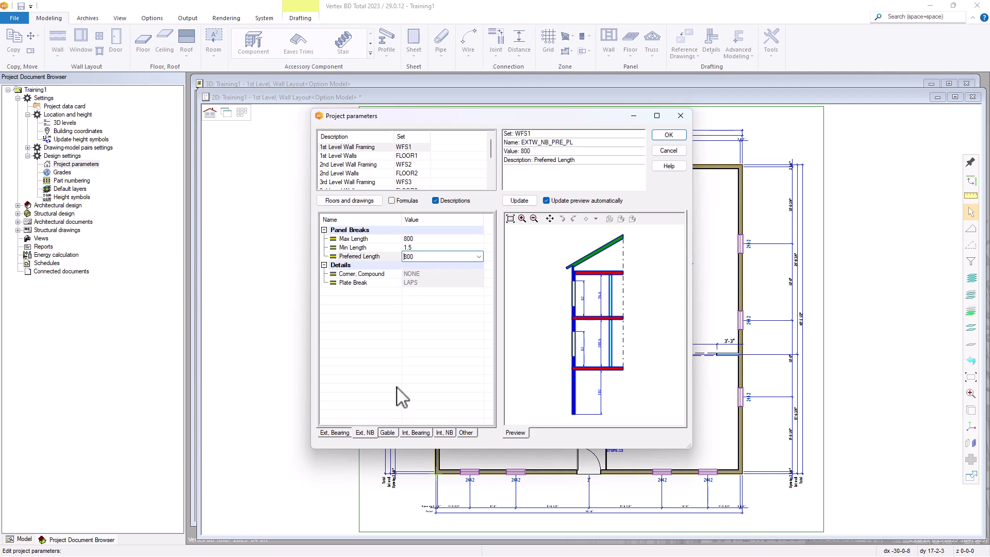
# - Set the maximum and preferred panel lengths of the 1st level gable walls to 800
pyautogui.click(388, 432)
pyautogui.click(456, 240)
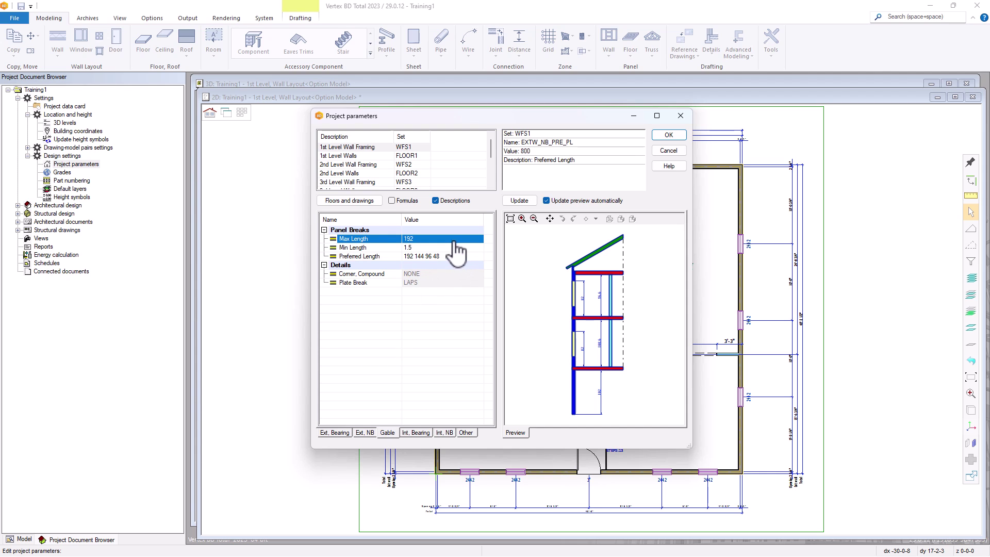
pyautogui.click(478, 239)
pyautogui.click(424, 249)
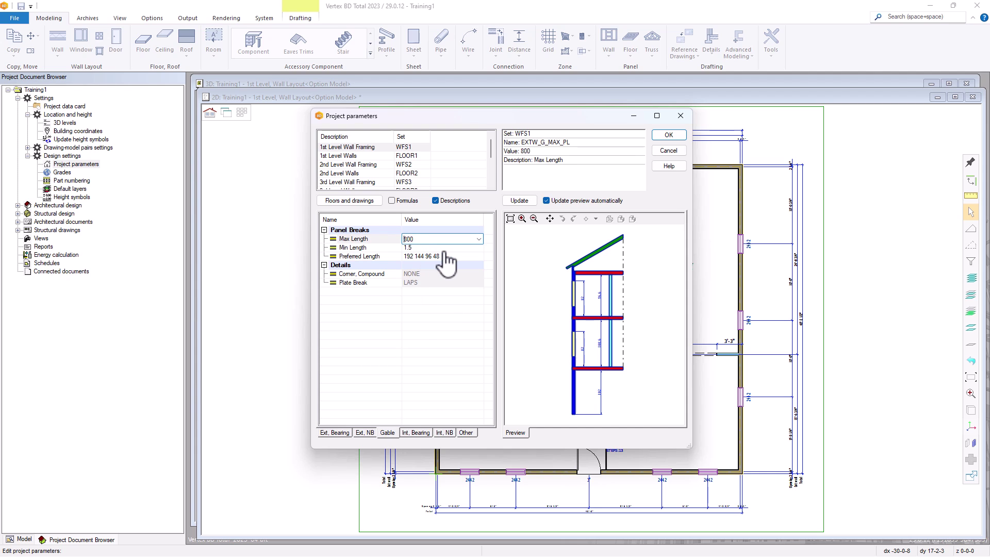
pyautogui.click(460, 256)
pyautogui.click(478, 256)
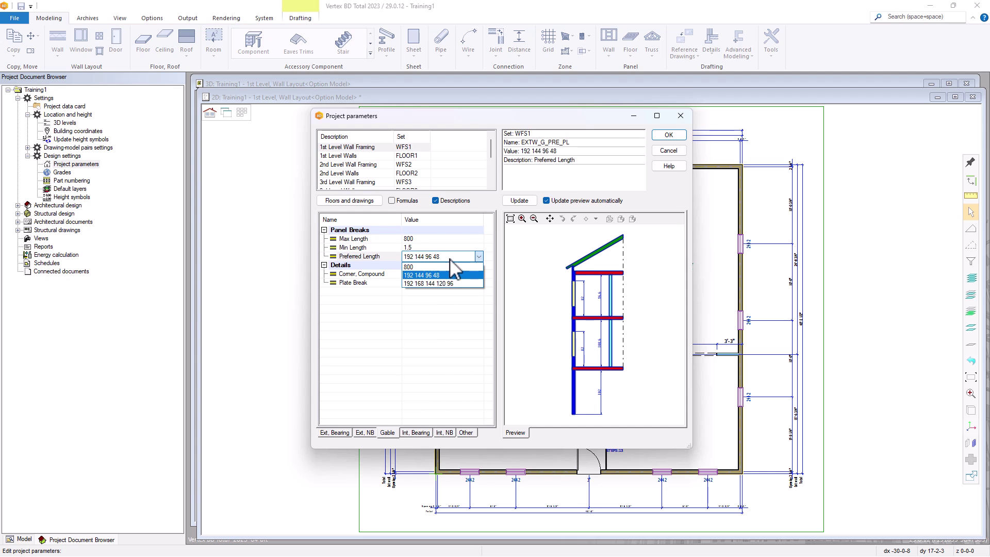
pyautogui.click(418, 267)
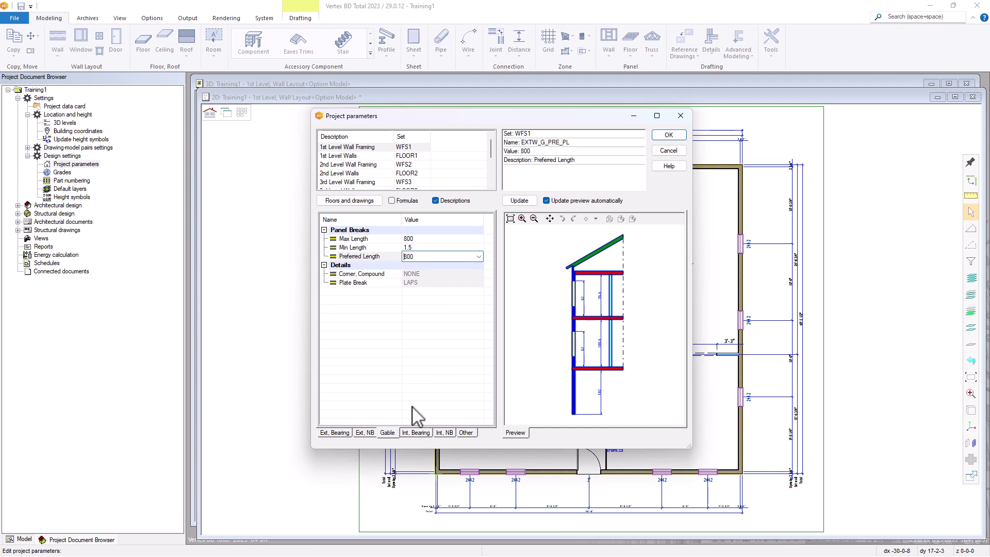
# - Set the maximum and preferred panel lengths of the 1st level interior bearing walls to 800
pyautogui.click(415, 432)
pyautogui.click(443, 239)
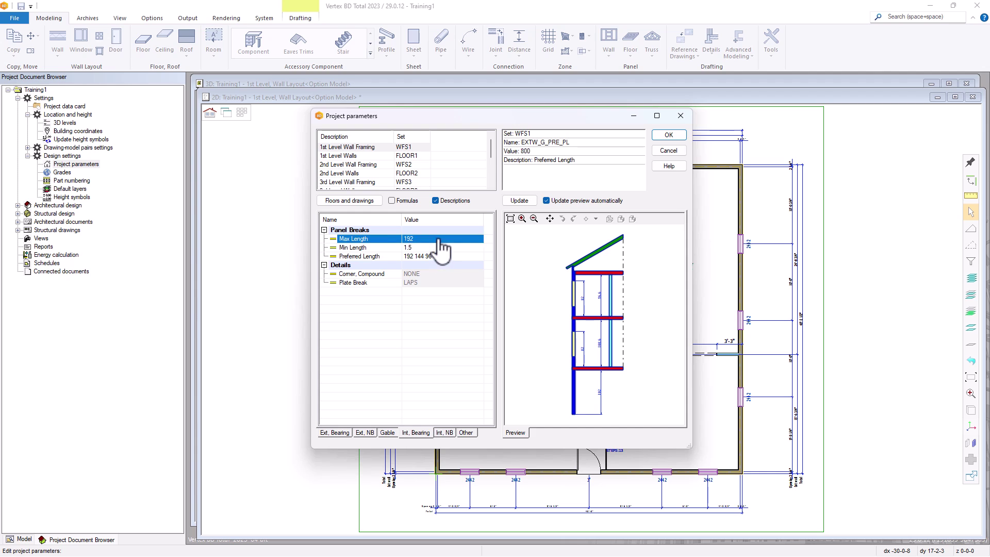
pyautogui.click(479, 238)
pyautogui.click(442, 248)
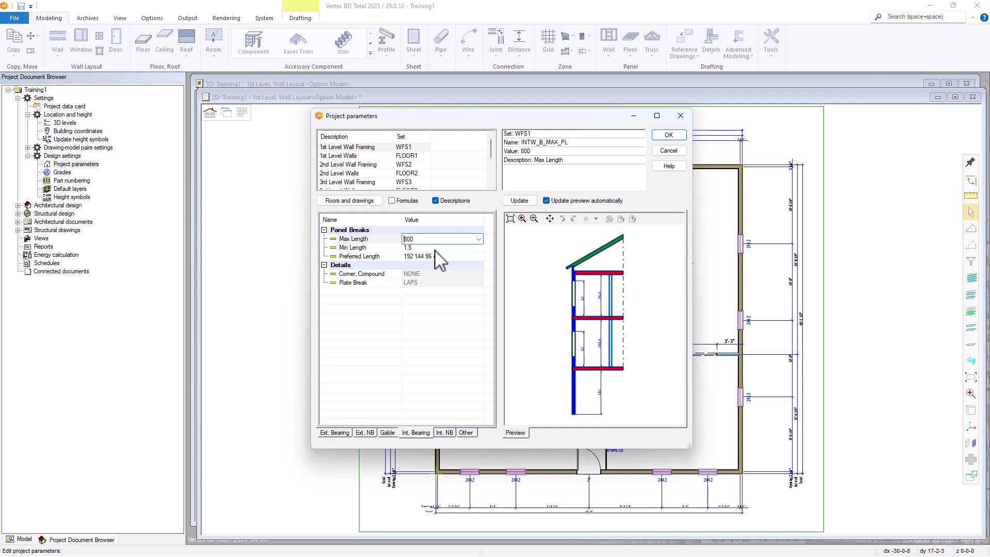
pyautogui.click(443, 256)
pyautogui.click(479, 256)
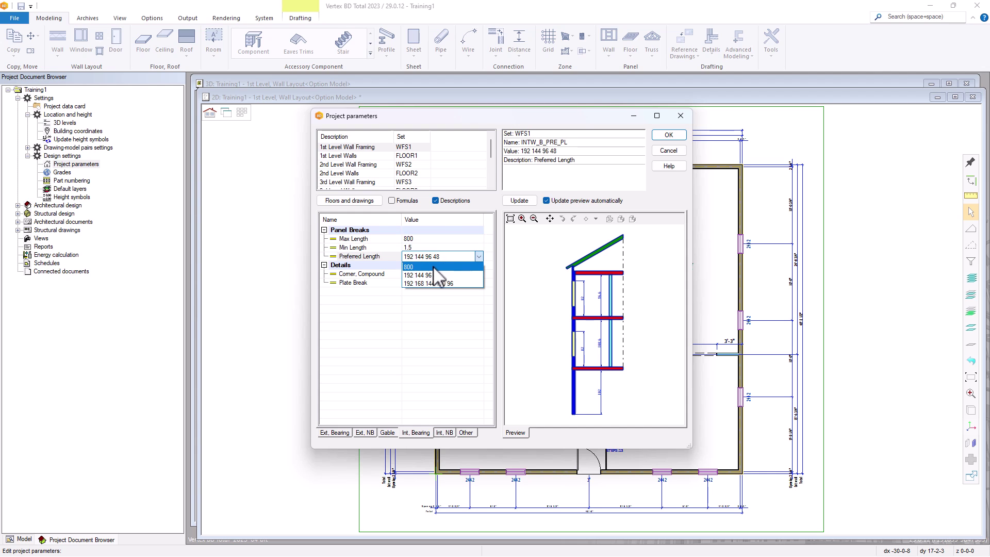
pyautogui.click(431, 267)
# - Set the maximum and preferred panel lengths of the 1st level interior non-bearing walls to 800
pyautogui.click(442, 432)
pyautogui.click(442, 239)
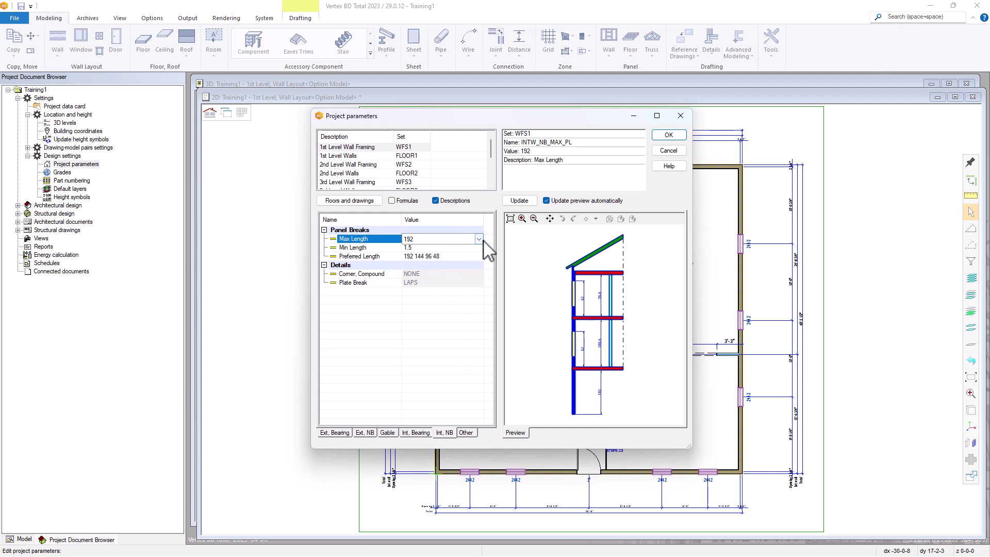
pyautogui.click(479, 240)
pyautogui.click(432, 249)
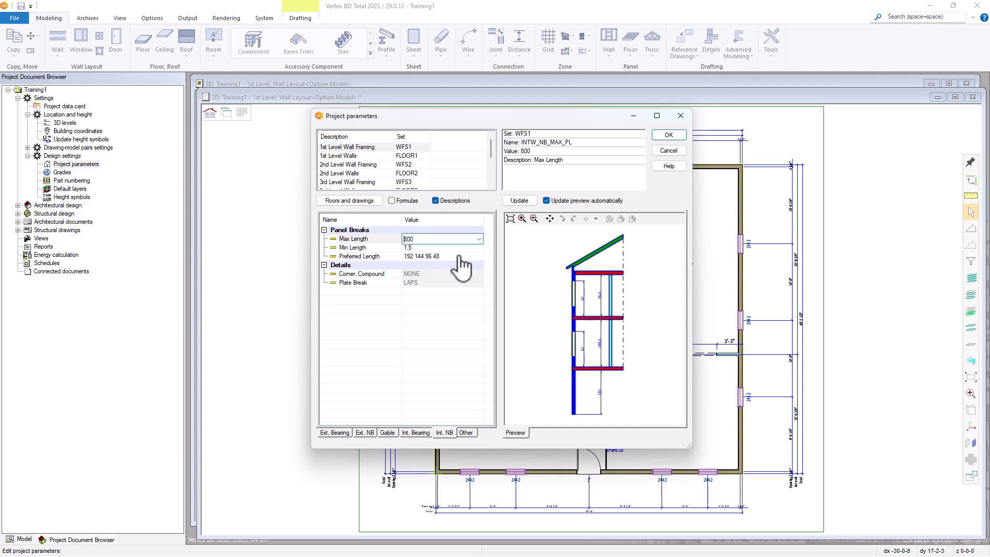
pyautogui.click(465, 256)
pyautogui.click(479, 256)
pyautogui.click(433, 268)
pyautogui.click(439, 313)
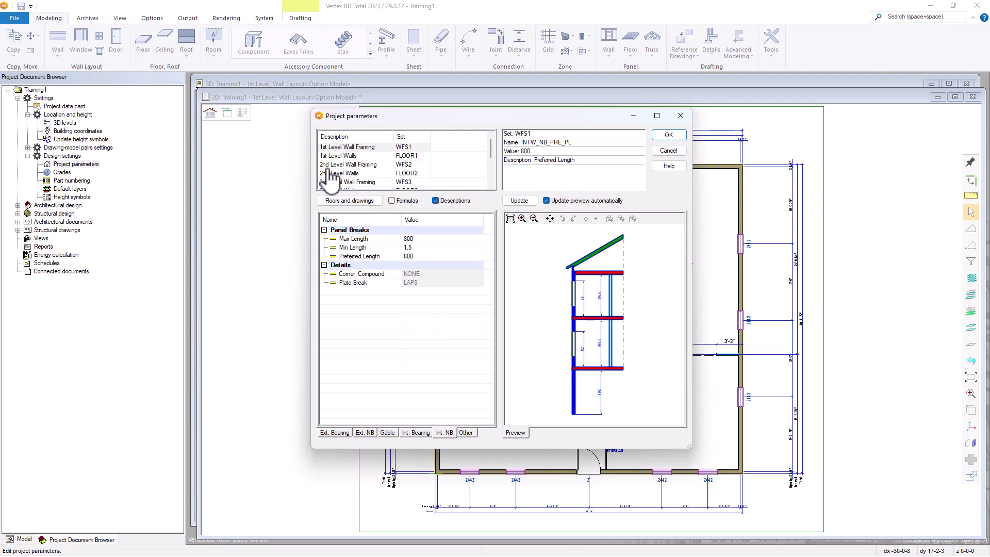
# - Review the 2nd Level Wall Framing and 1st Level Walls parameter sets, and accept the project parameters
pyautogui.click(412, 166)
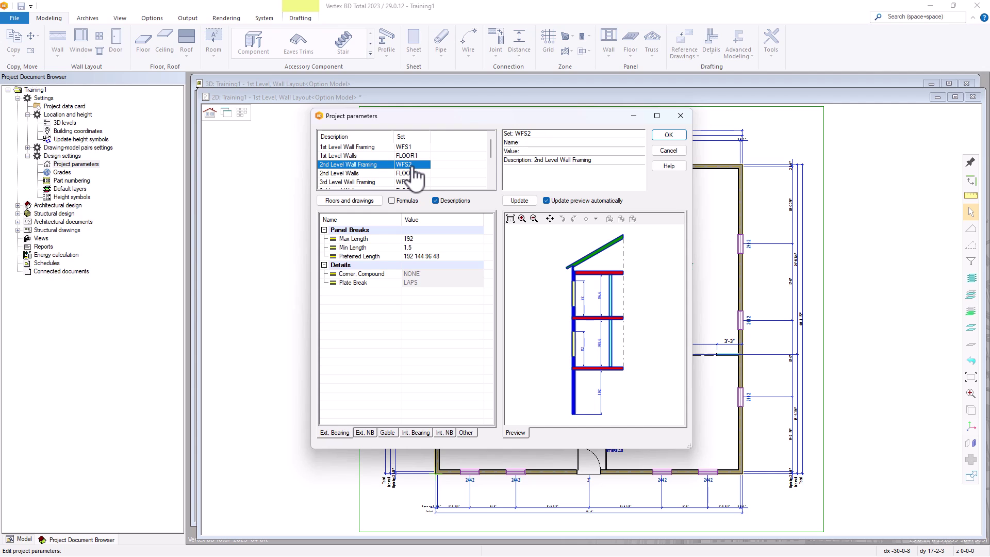
pyautogui.click(410, 263)
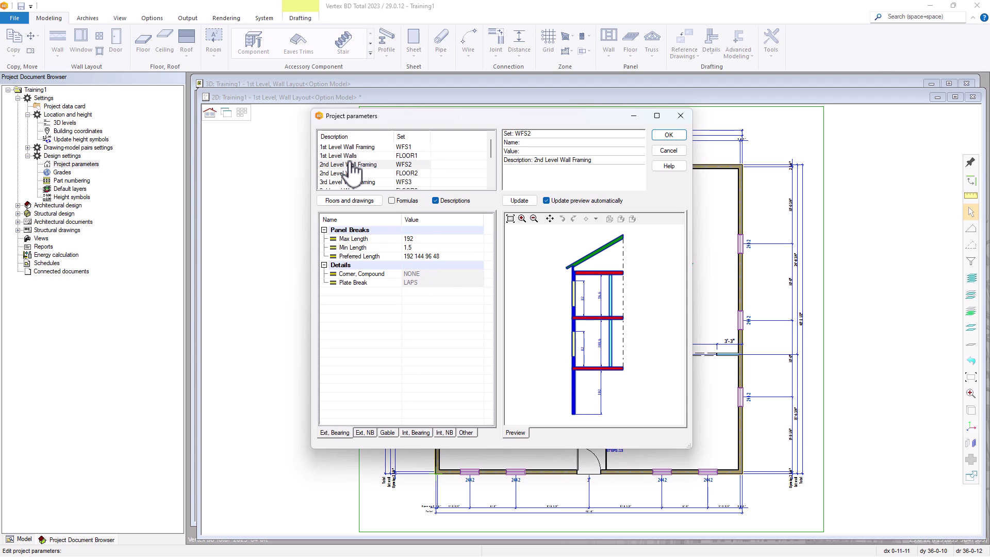
pyautogui.click(407, 156)
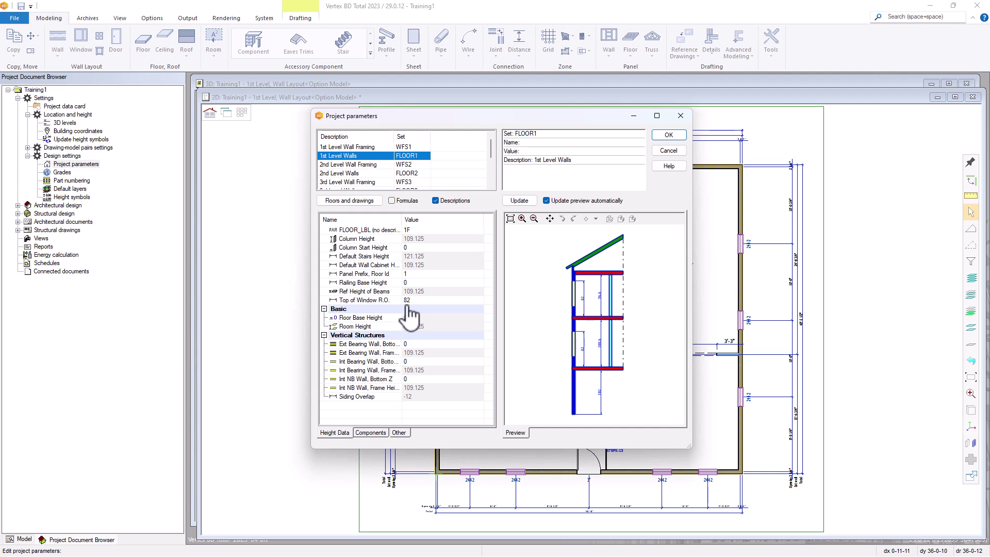
pyautogui.click(668, 135)
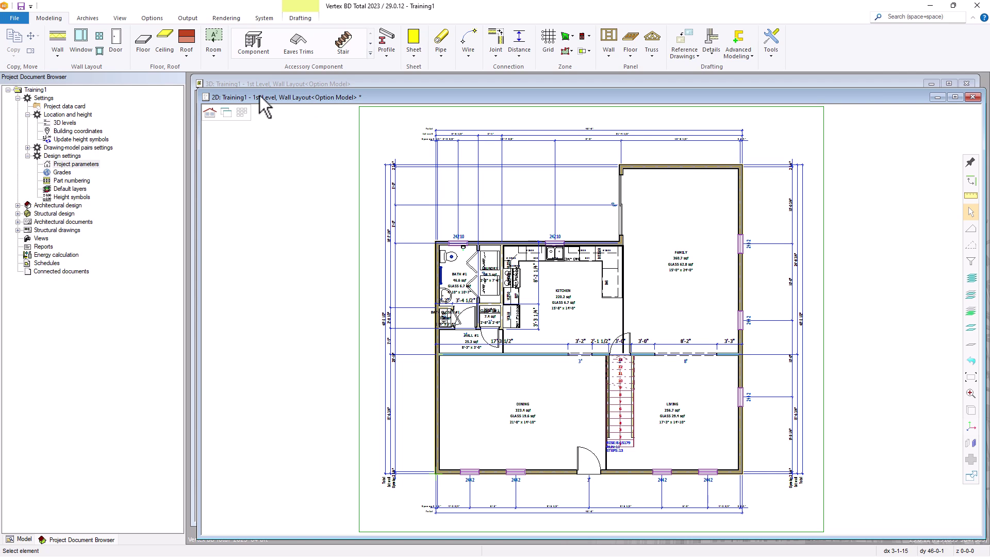
# - Start inserting a wall and choose the 2x6 Ext Bearing, Horizontal siding type from the Exterior wall library's Framed Walls
pyautogui.click(58, 39)
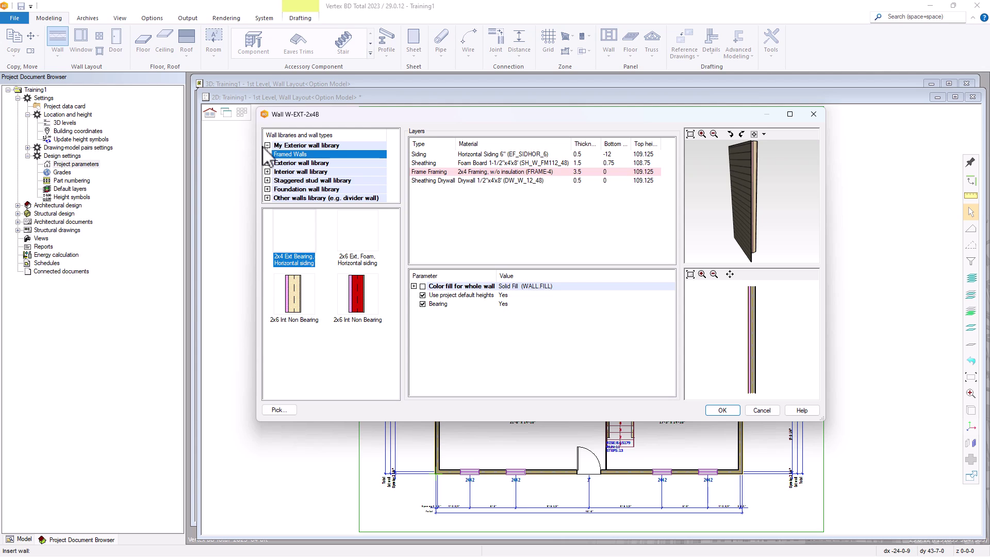
pyautogui.click(267, 146)
pyautogui.click(268, 154)
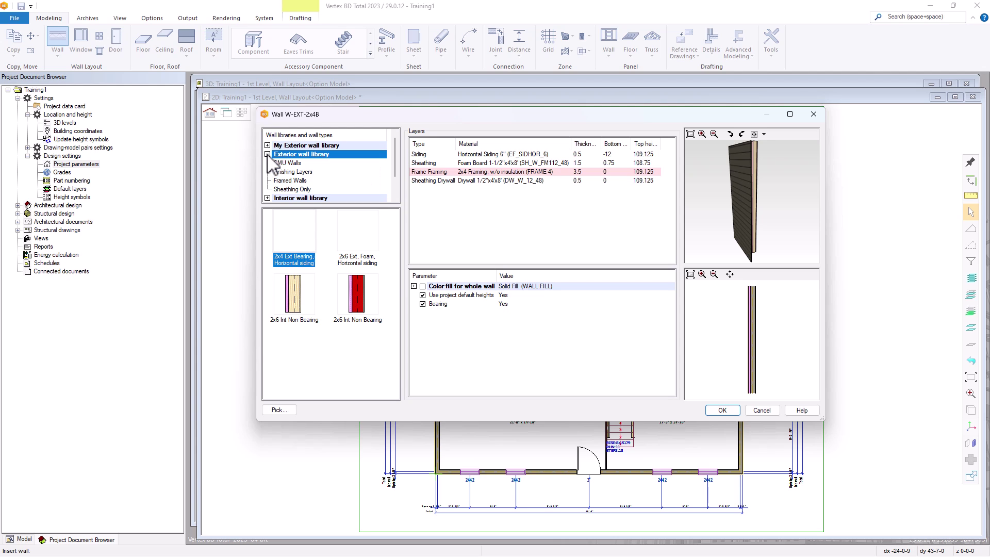
pyautogui.click(284, 180)
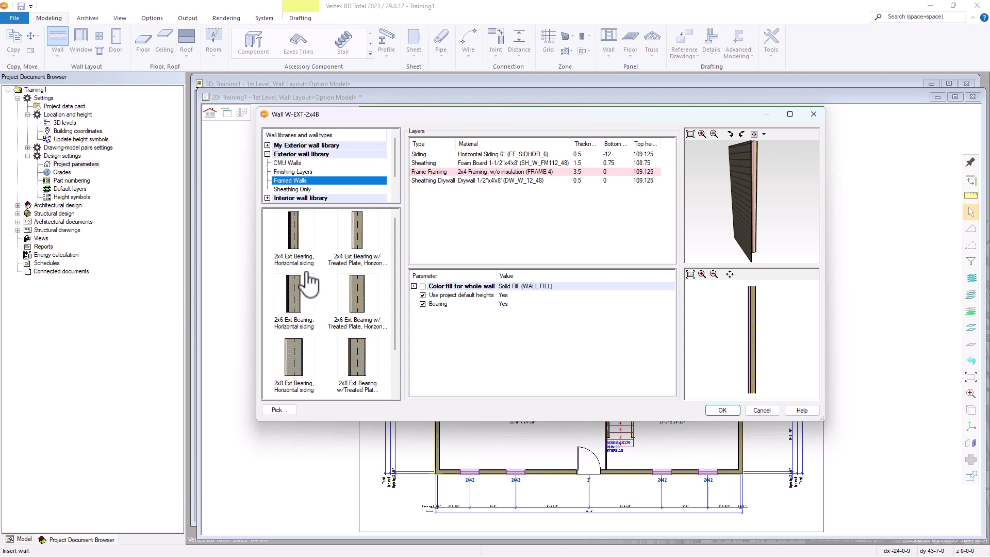
pyautogui.click(294, 301)
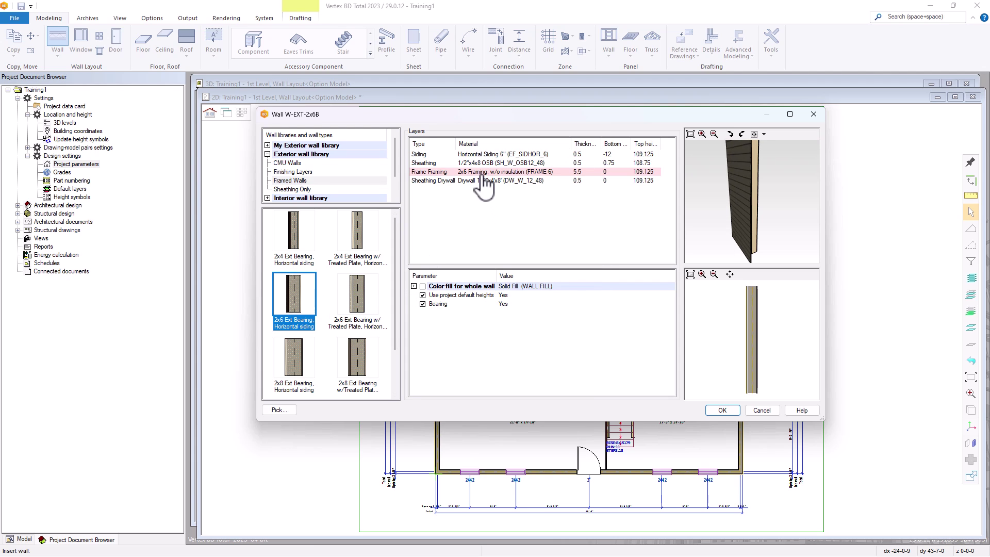
# - Open the Framing Tools of the wall's 2x6 framing layer and examine the available EXT-2x6B tools and the exterior corner options
pyautogui.click(542, 173)
pyautogui.rightClick(542, 174)
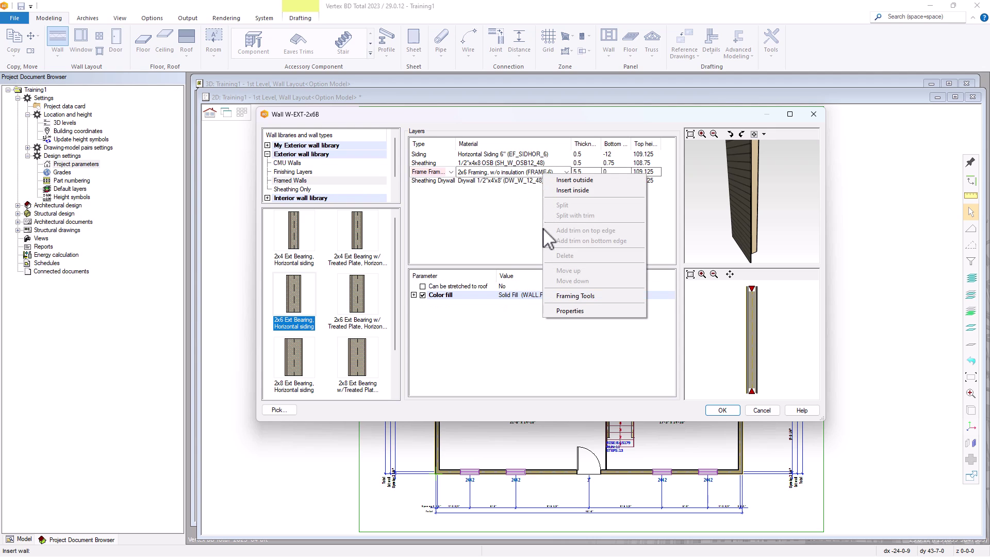
pyautogui.click(573, 296)
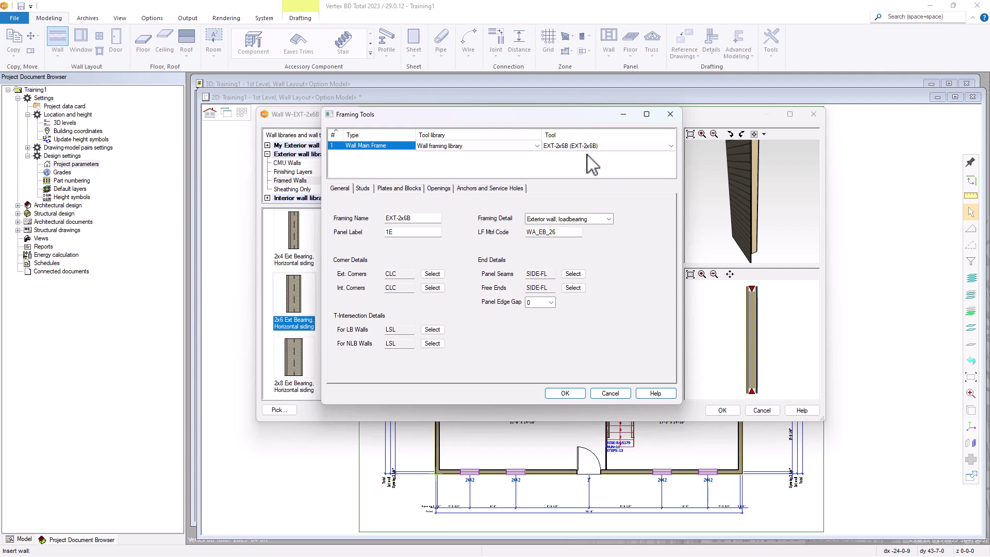
pyautogui.click(670, 147)
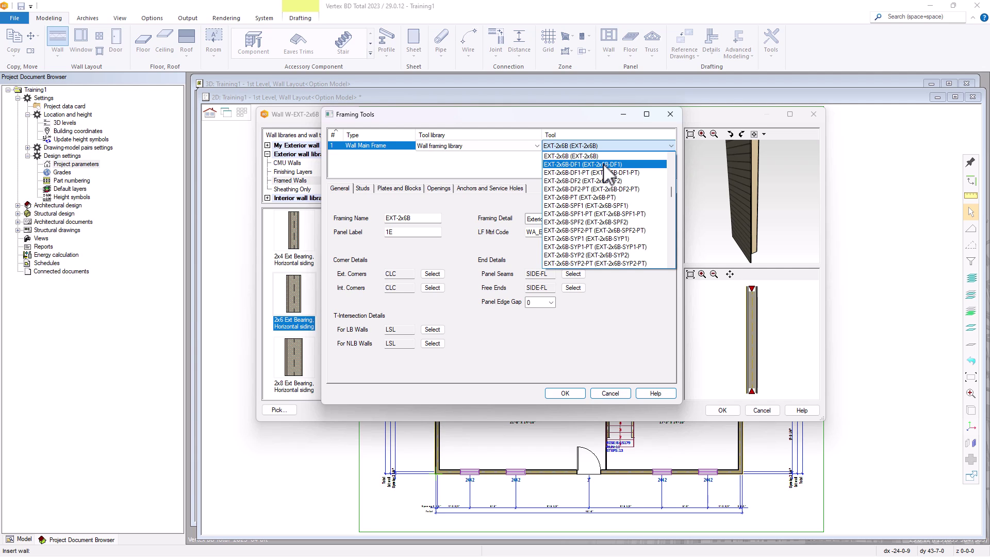
pyautogui.click(534, 168)
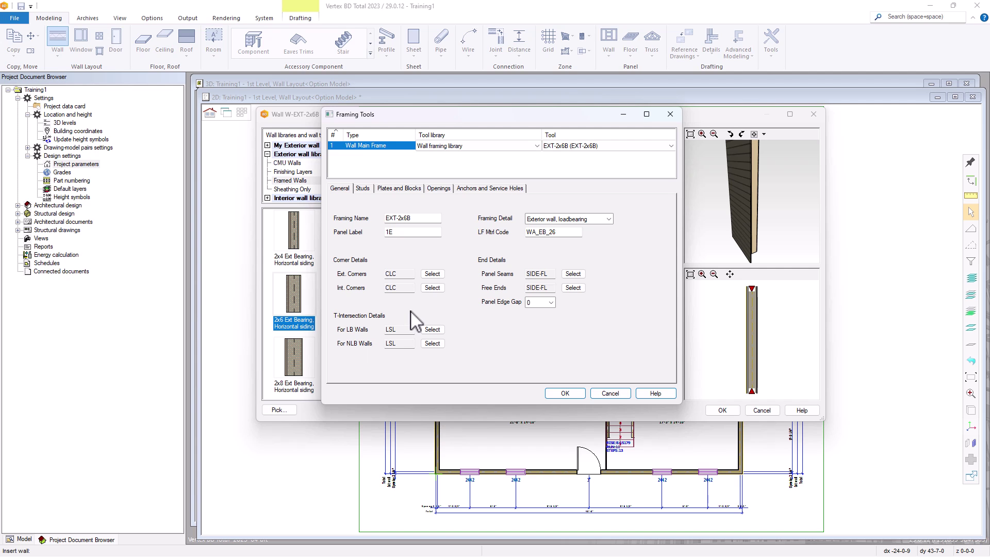
pyautogui.click(429, 274)
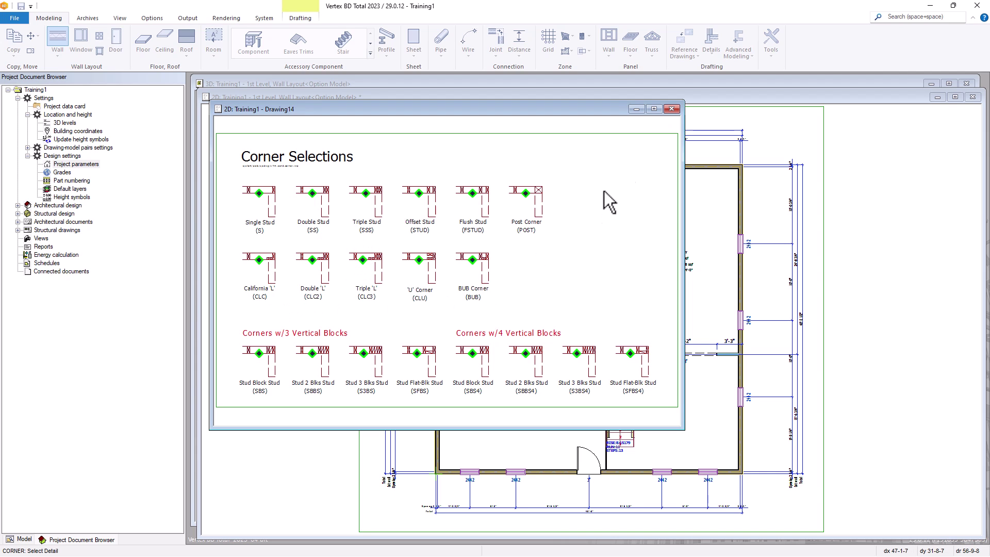
pyautogui.click(672, 109)
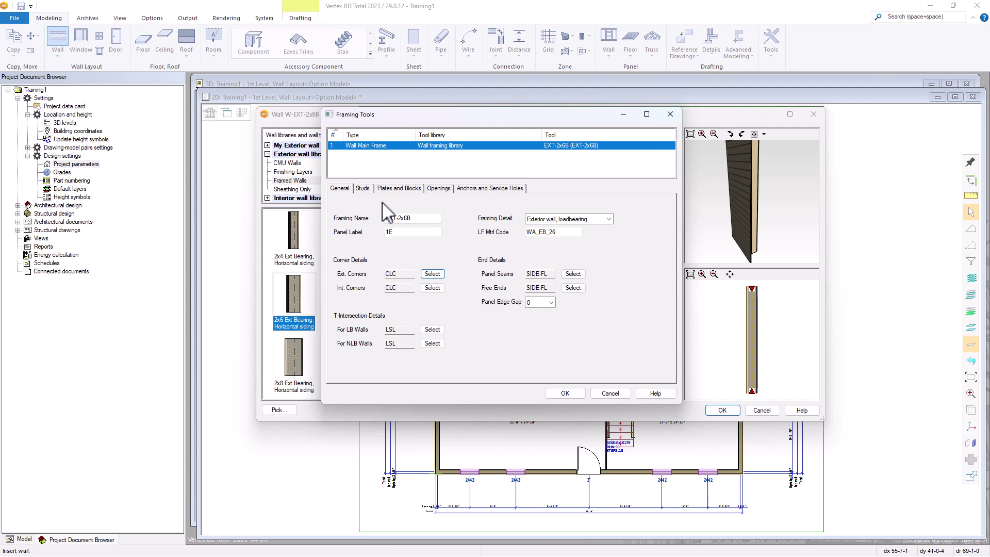
# - Review the stud settings, the plate and blocking settings, and the top plate type options of the EXT-2x6B framing tool
pyautogui.click(367, 189)
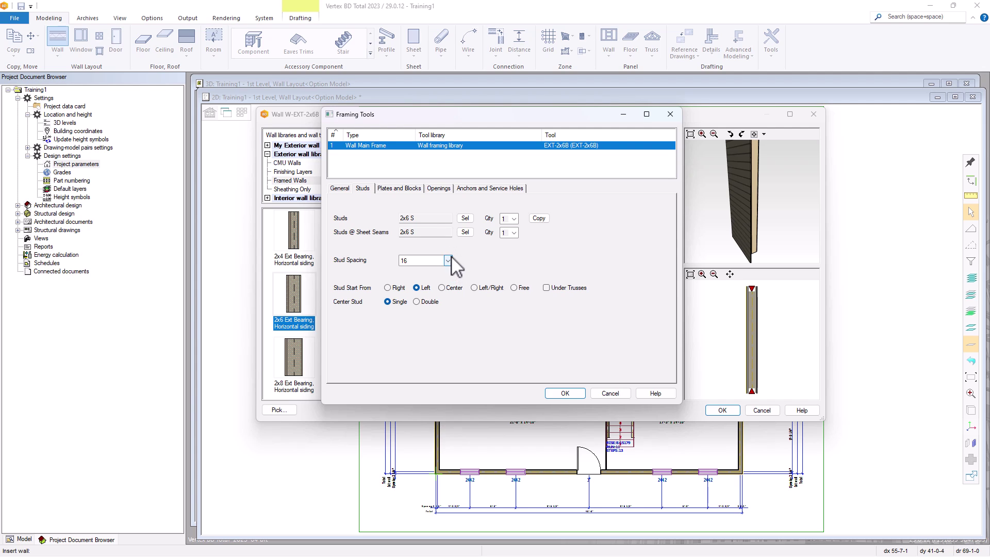
pyautogui.click(415, 191)
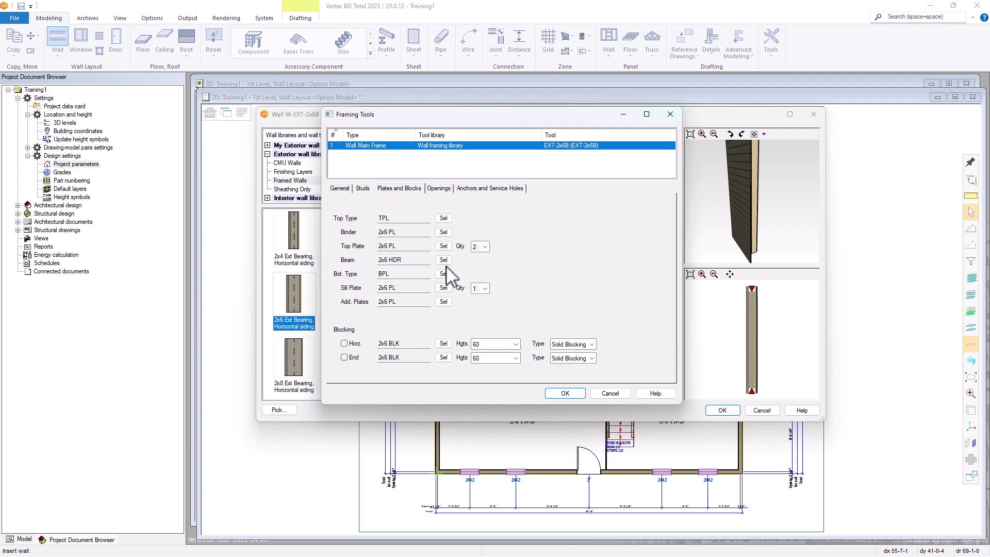
pyautogui.click(445, 221)
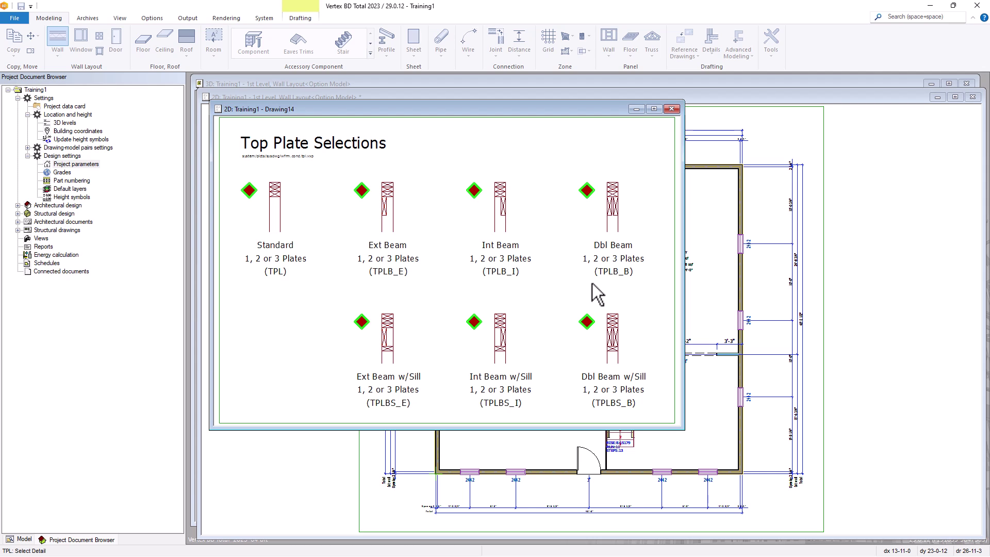
pyautogui.click(671, 109)
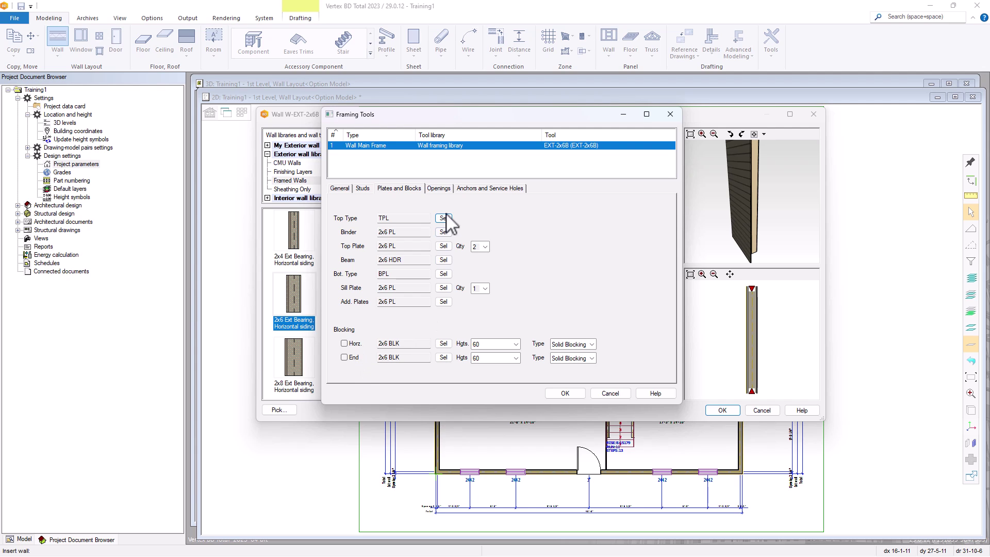
# - Review the framing tool's opening, anchor and service hole settings, and cancel the wall insertion
pyautogui.click(444, 191)
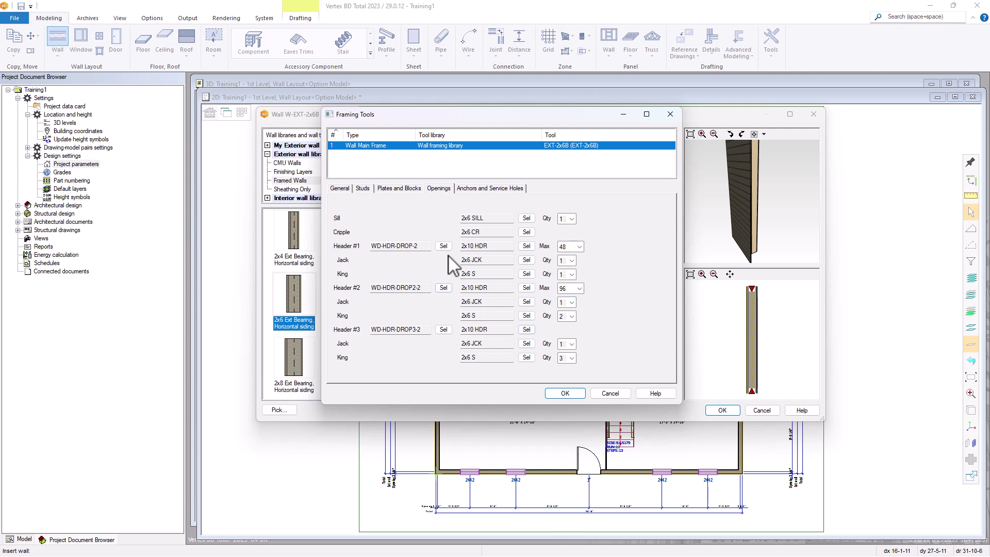
pyautogui.click(486, 189)
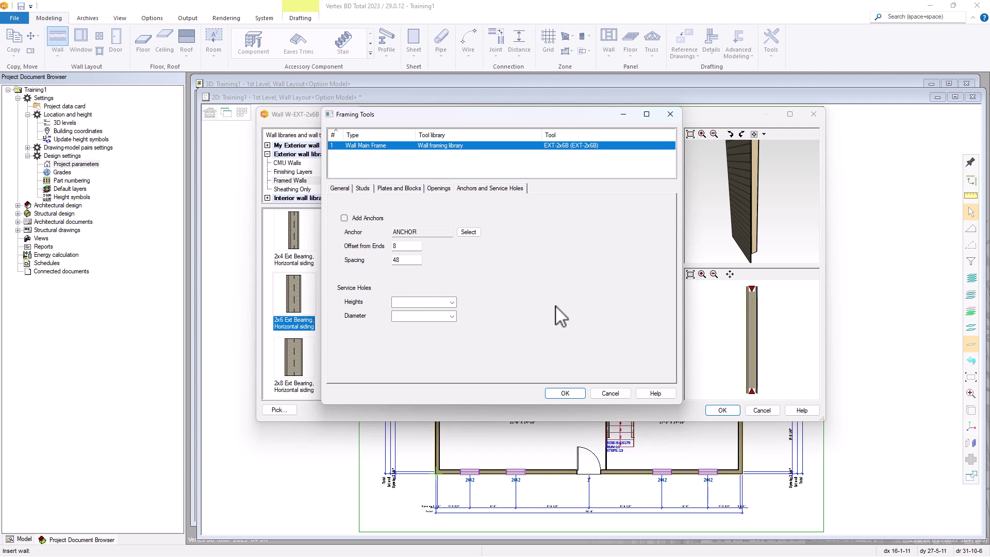
pyautogui.click(613, 393)
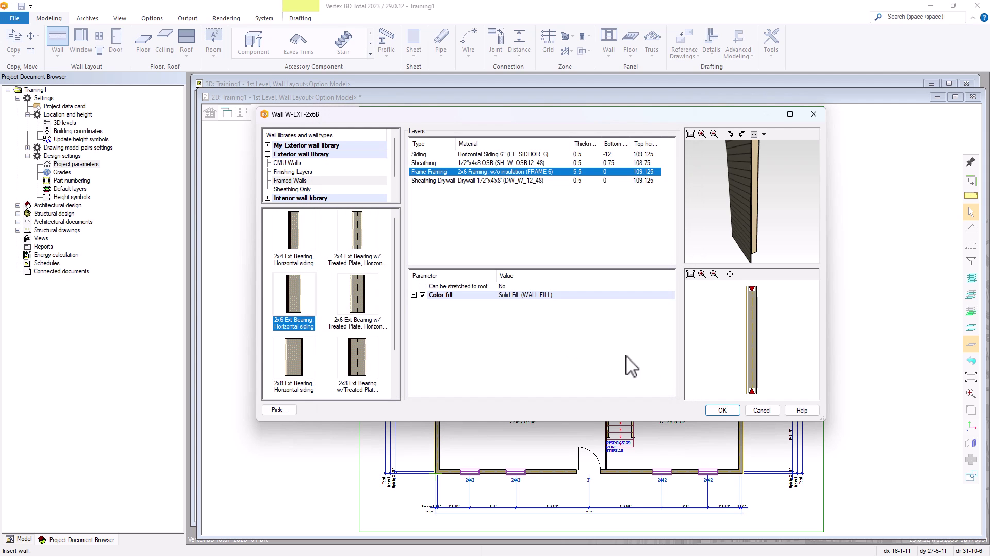
pyautogui.click(761, 410)
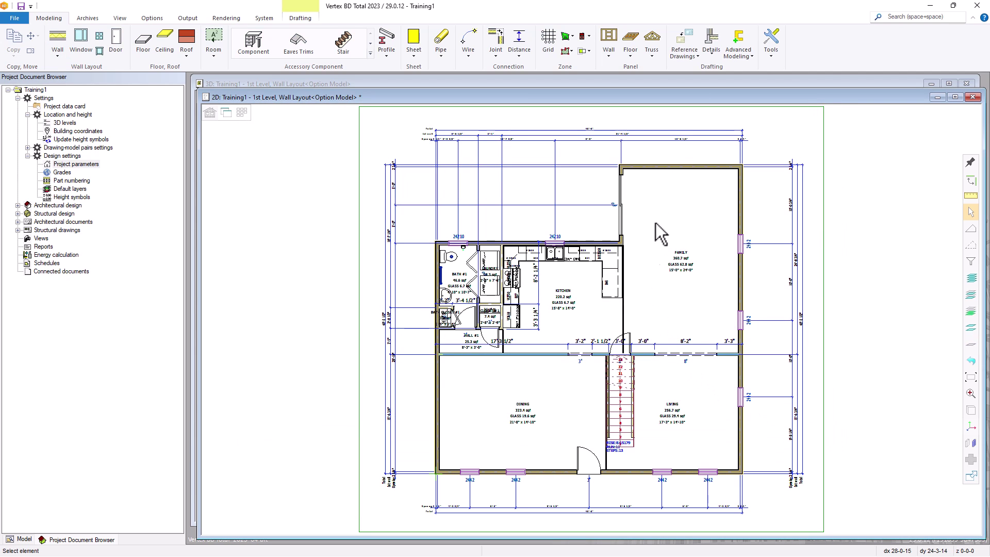
# - Inspect the Framing Tools settings of the 2x6 framing layer in the Family room's existing upper exterior wall, and close without changes
pyautogui.doubleClick(674, 168)
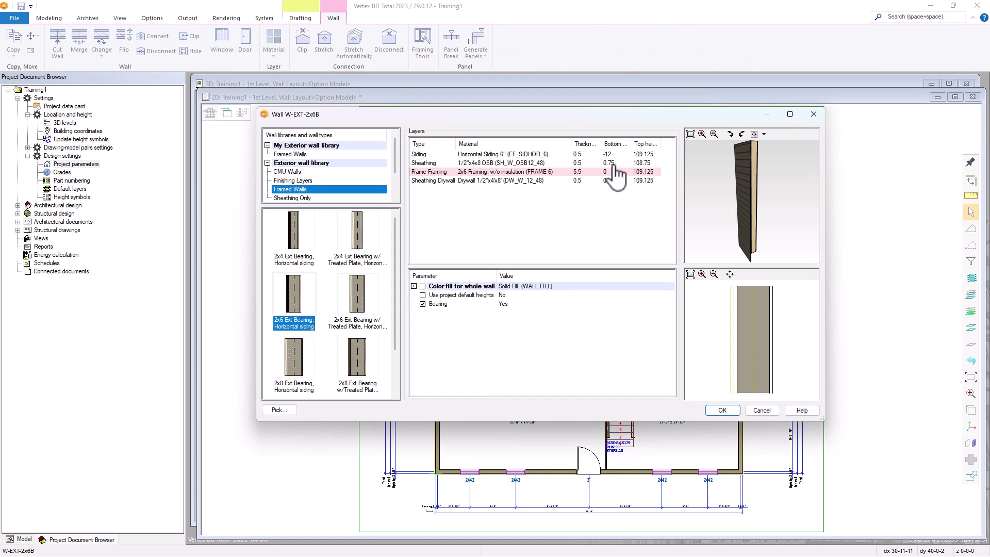
pyautogui.rightClick(553, 174)
pyautogui.click(554, 175)
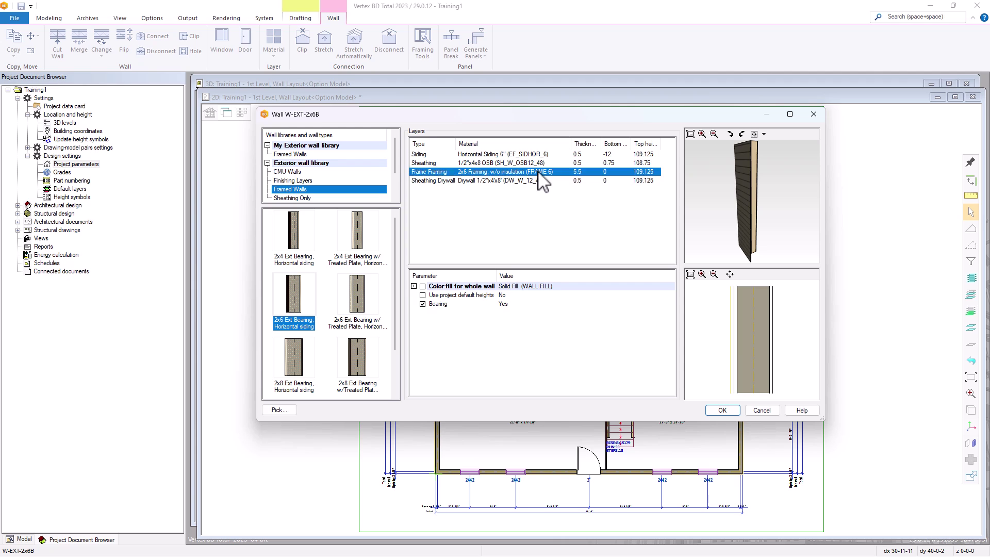
pyautogui.rightClick(539, 173)
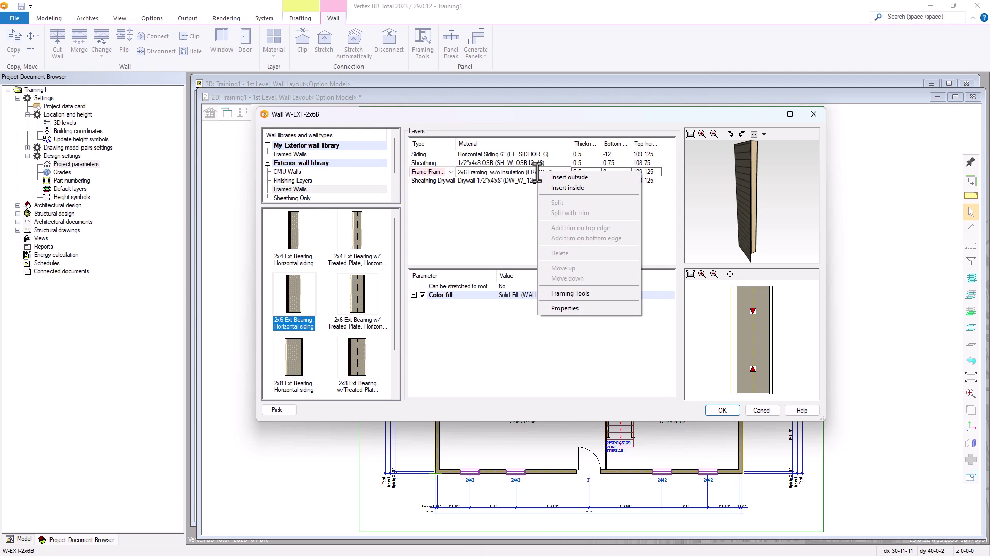
pyautogui.click(559, 294)
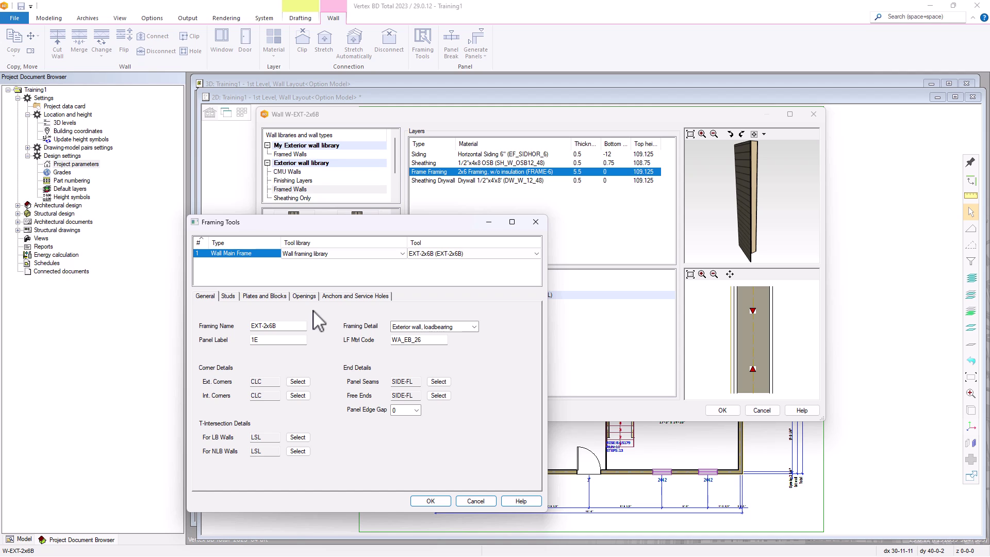
pyautogui.click(480, 503)
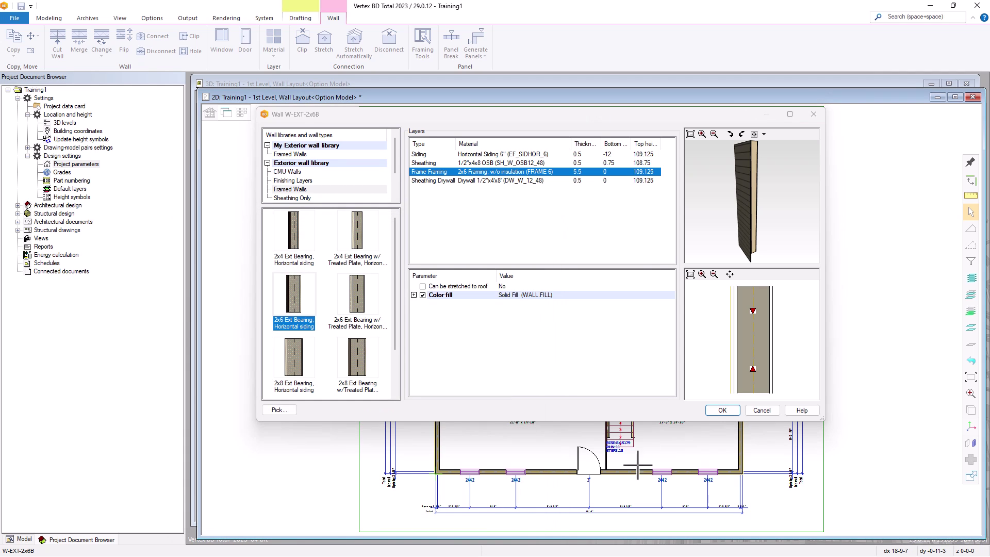
pyautogui.click(761, 411)
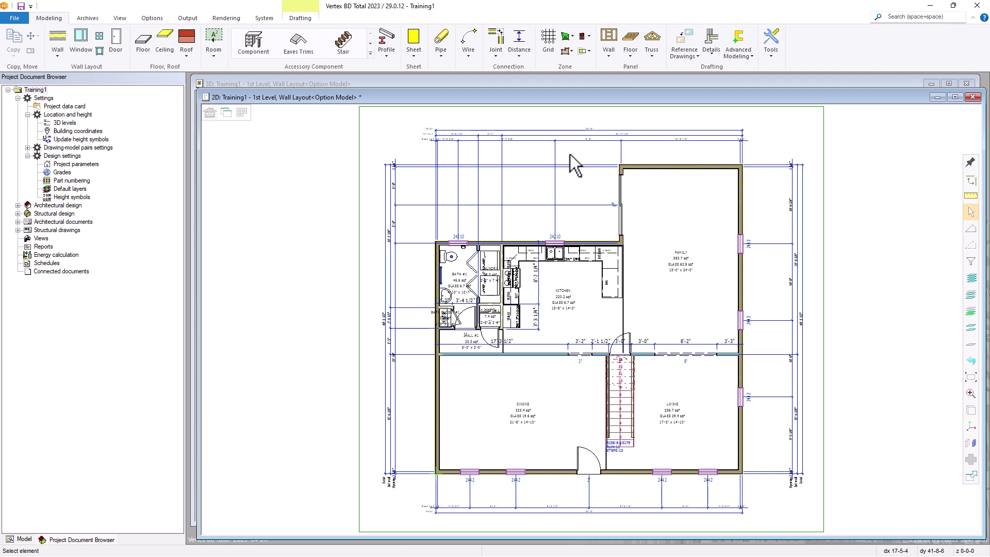
# - Insert a Panel Break from the wall panel layout accessories 18' along the Dining room's exterior wall that contains the entry door
pyautogui.click(609, 54)
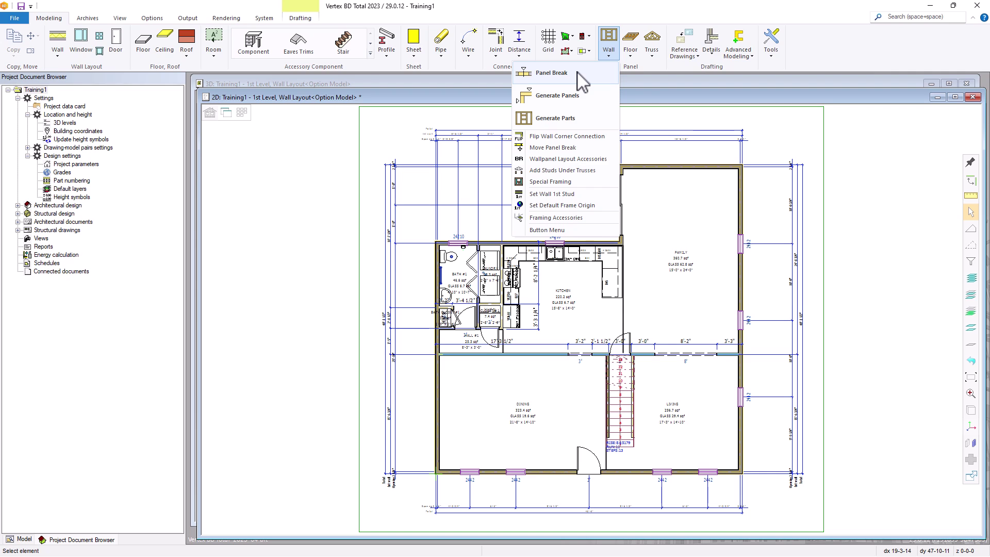
pyautogui.click(567, 160)
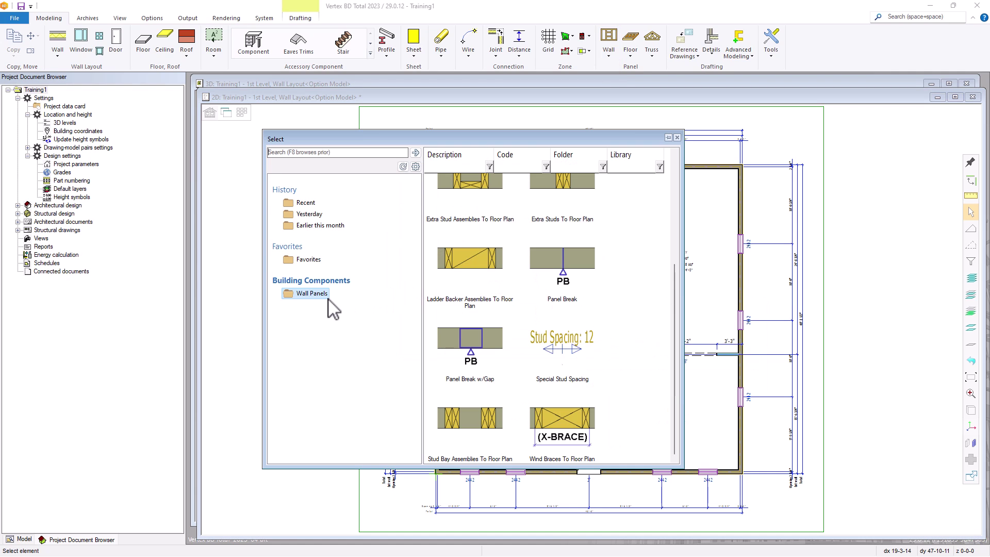
pyautogui.moveTo(570, 294)
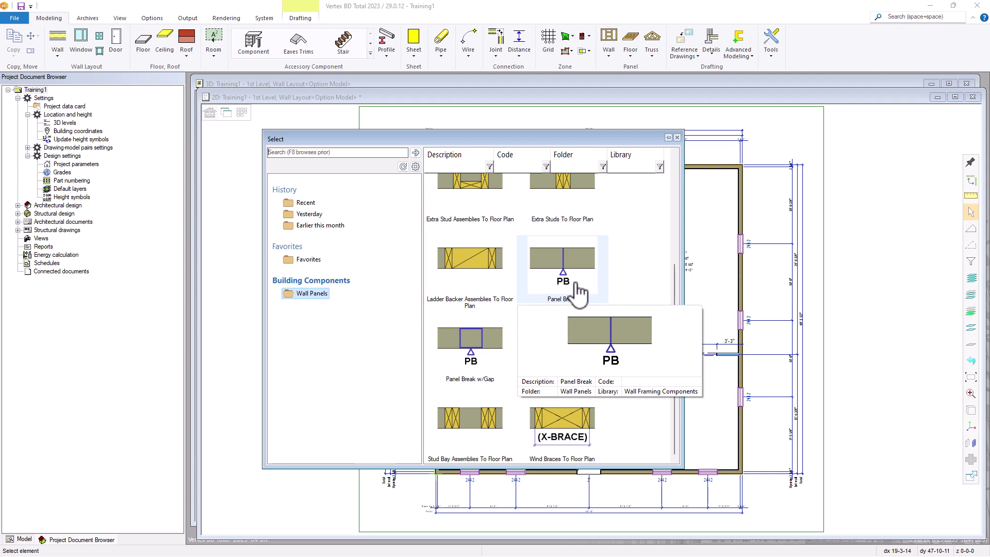
pyautogui.doubleClick(575, 284)
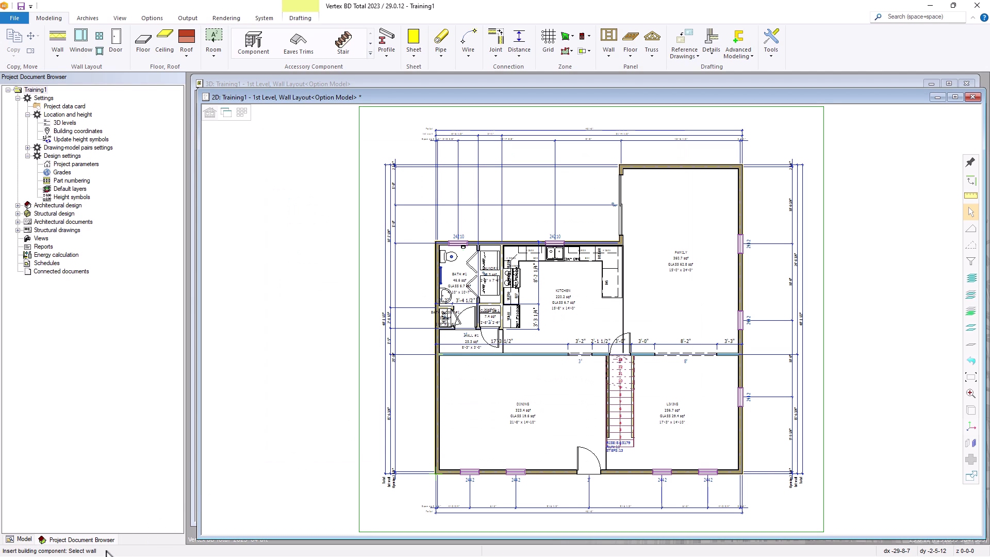
pyautogui.click(494, 470)
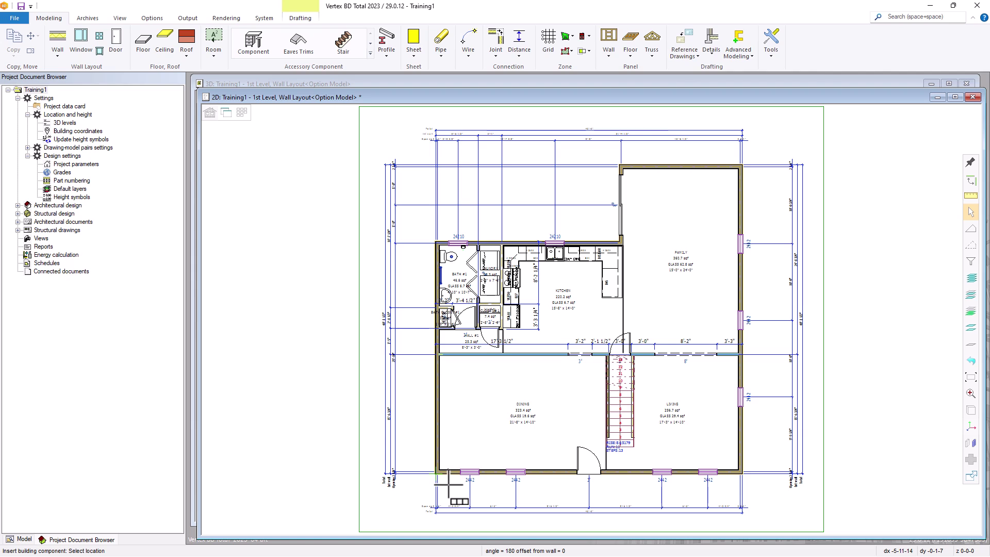
pyautogui.scroll(3, 448, 484)
pyautogui.scroll(2, 592, 310)
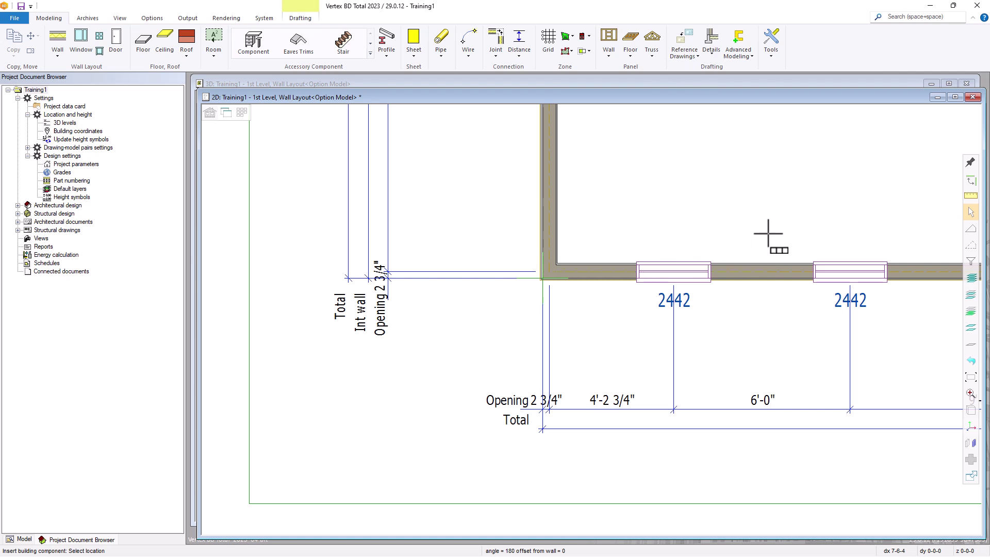
pyautogui.write('18')
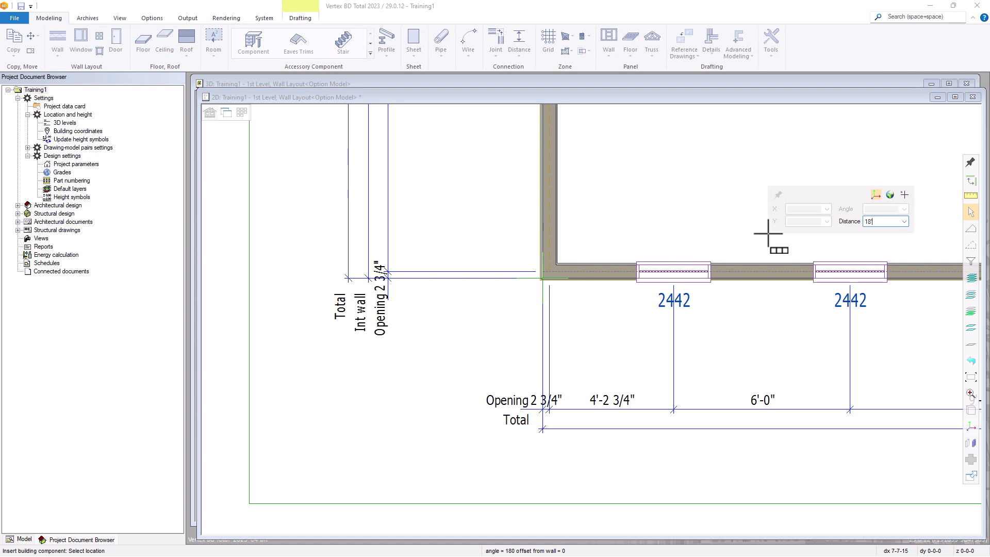
pyautogui.press('Return')
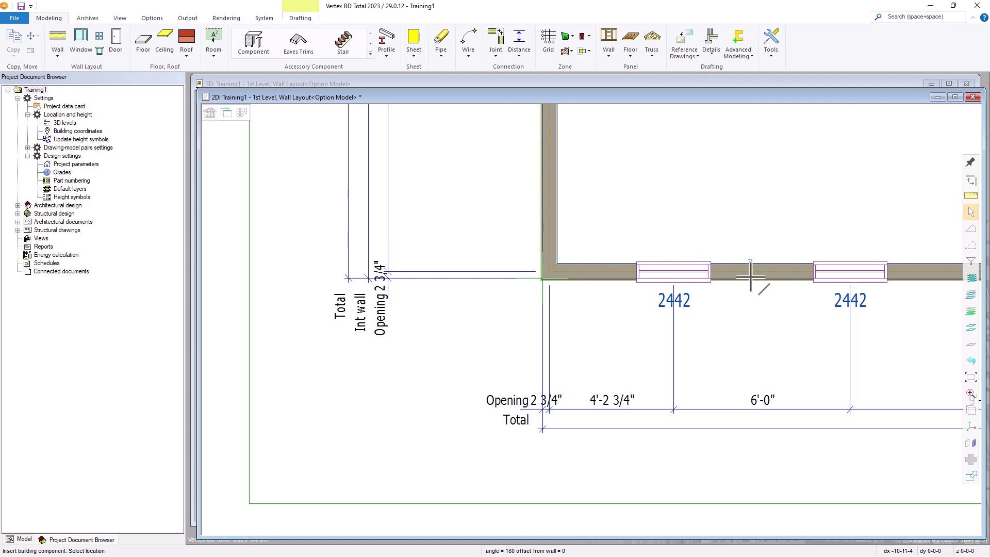
pyautogui.scroll(-1, 751, 277)
pyautogui.scroll(1, 758, 332)
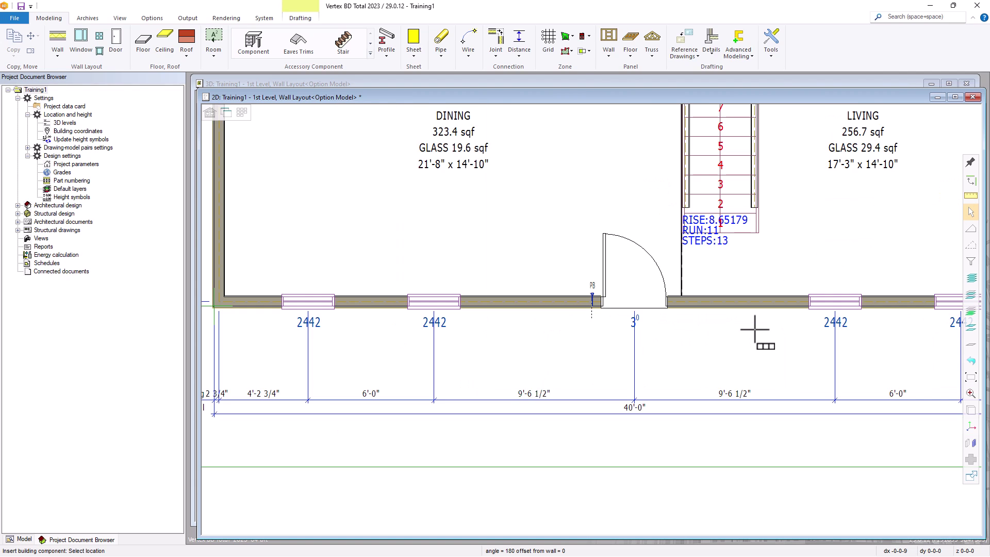
pyautogui.scroll(1, 588, 328)
pyautogui.press('Escape')
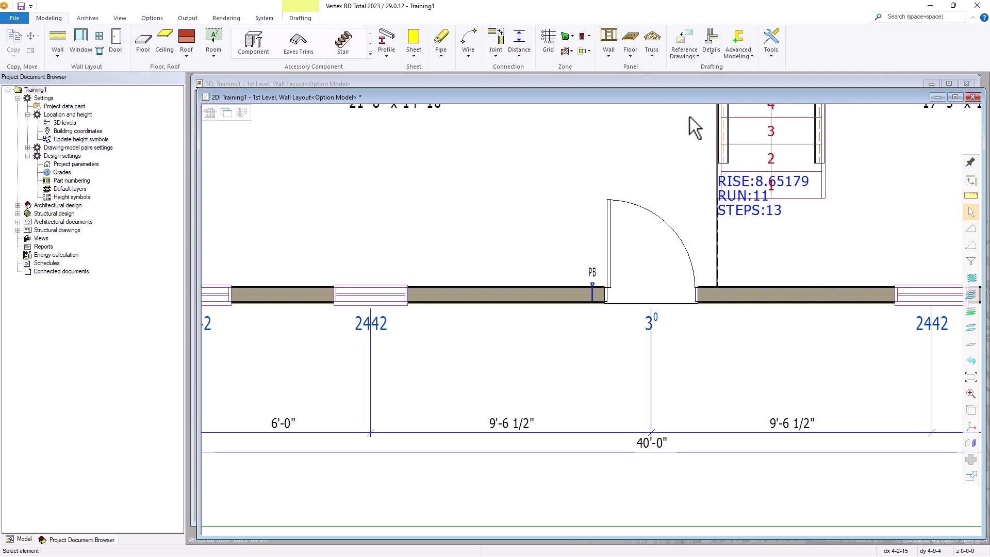
# - Set up Extra Studs To Floor Plan for the entry door's exterior wall with two 2x6 S studs, side CENTER
pyautogui.click(610, 48)
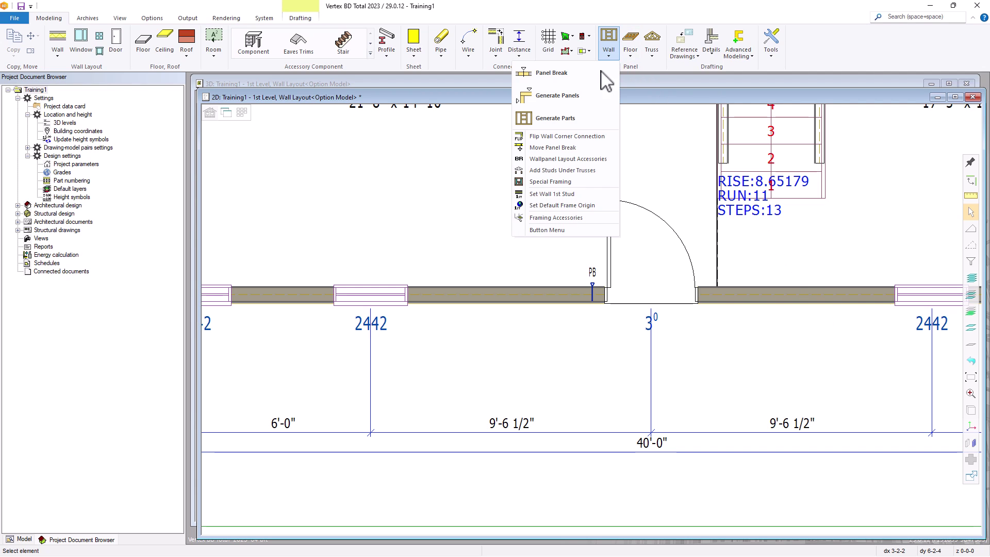
pyautogui.click(559, 160)
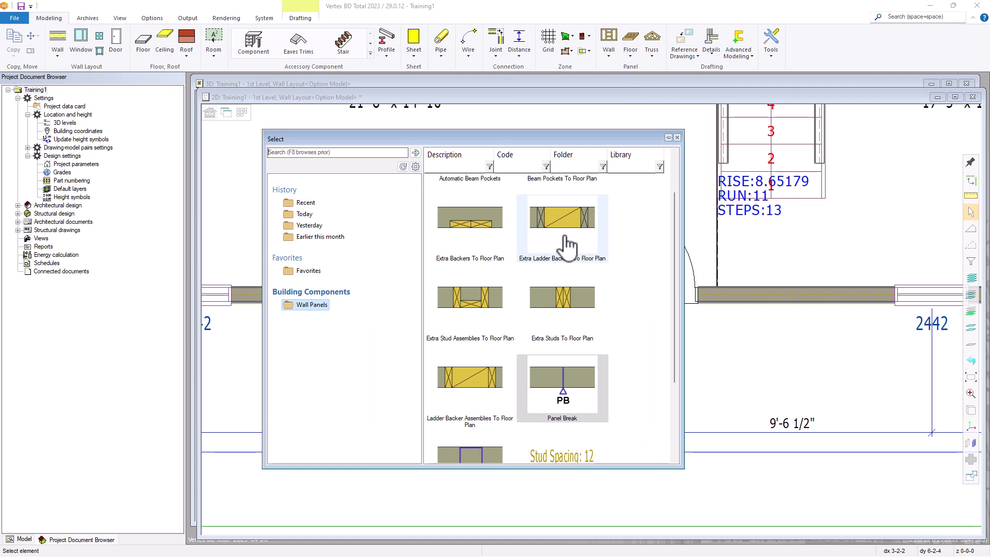
pyautogui.moveTo(573, 307)
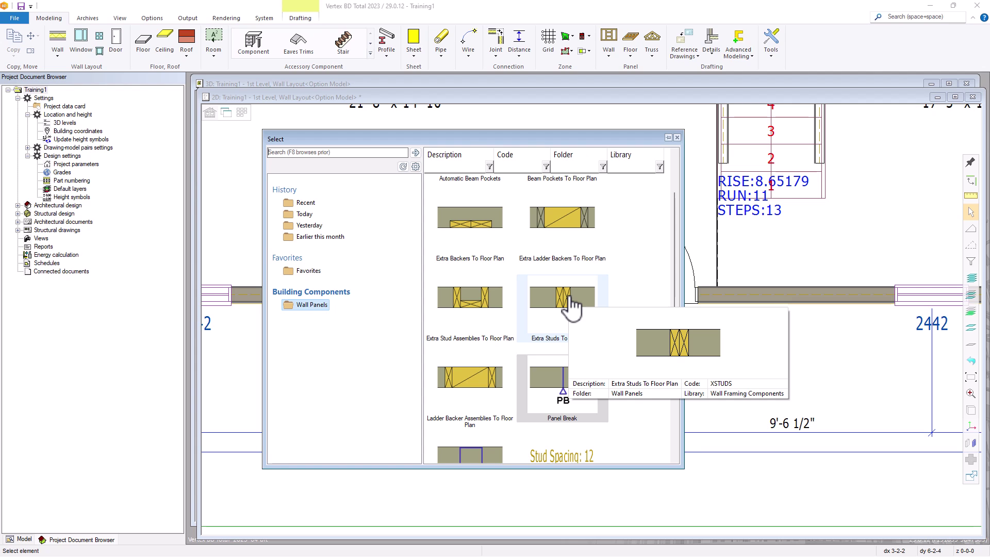
pyautogui.doubleClick(572, 308)
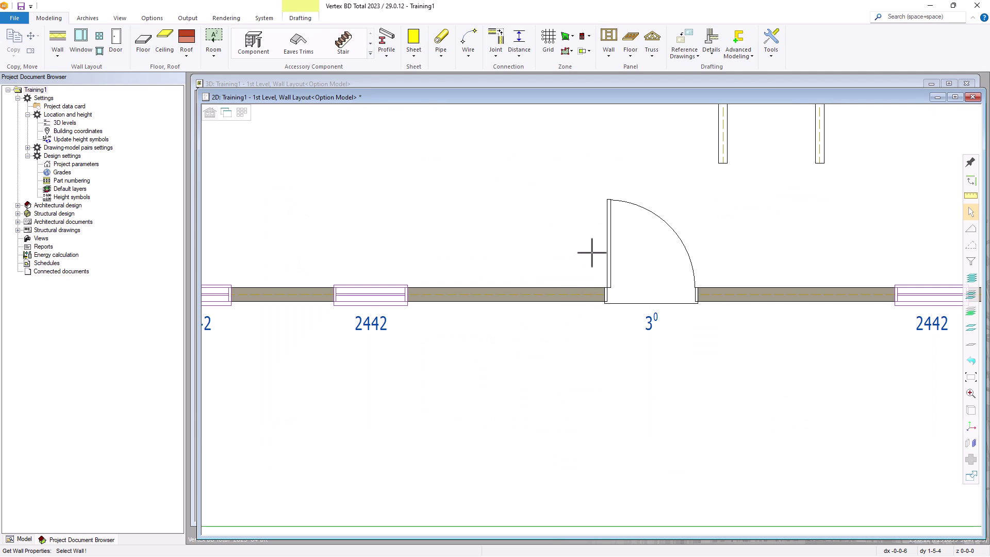
pyautogui.click(749, 302)
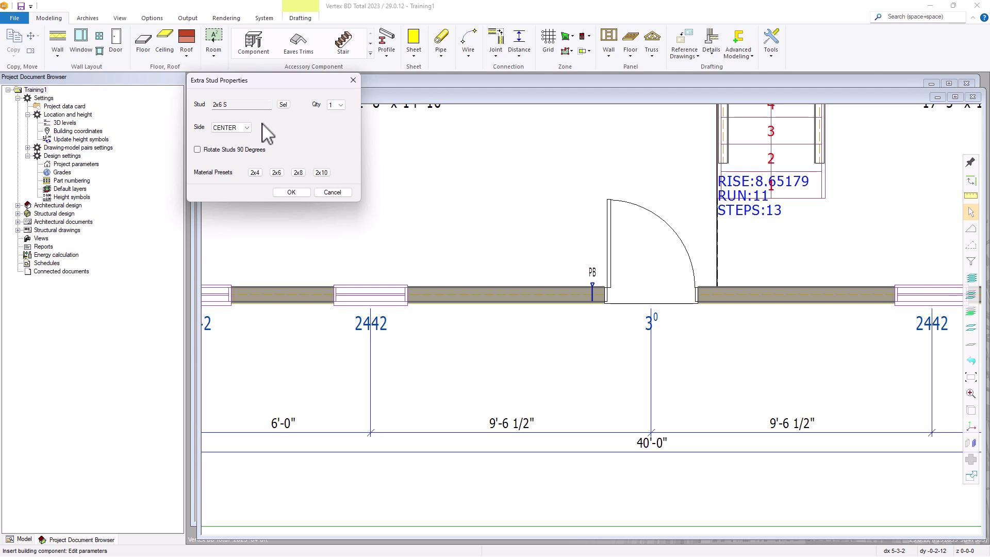
pyautogui.click(342, 106)
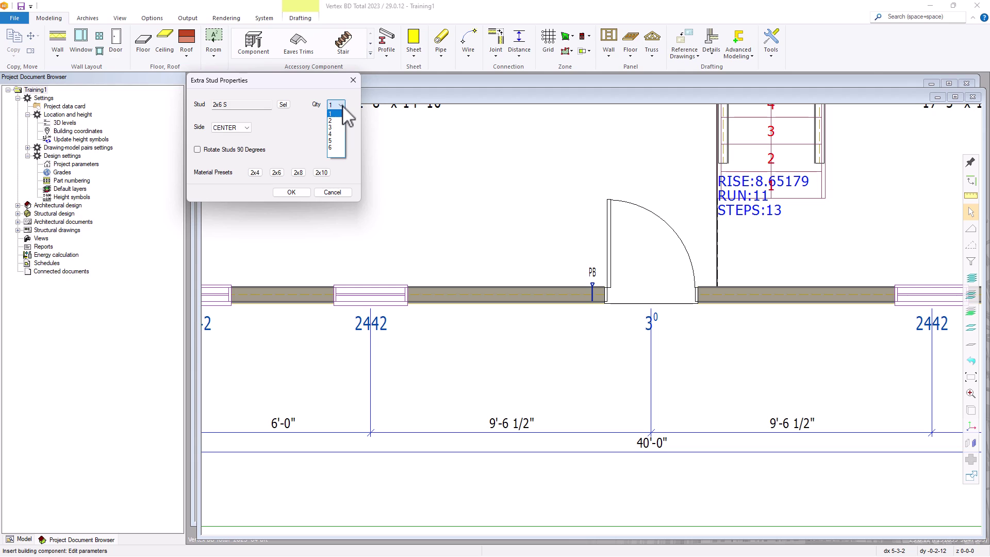
pyautogui.click(337, 123)
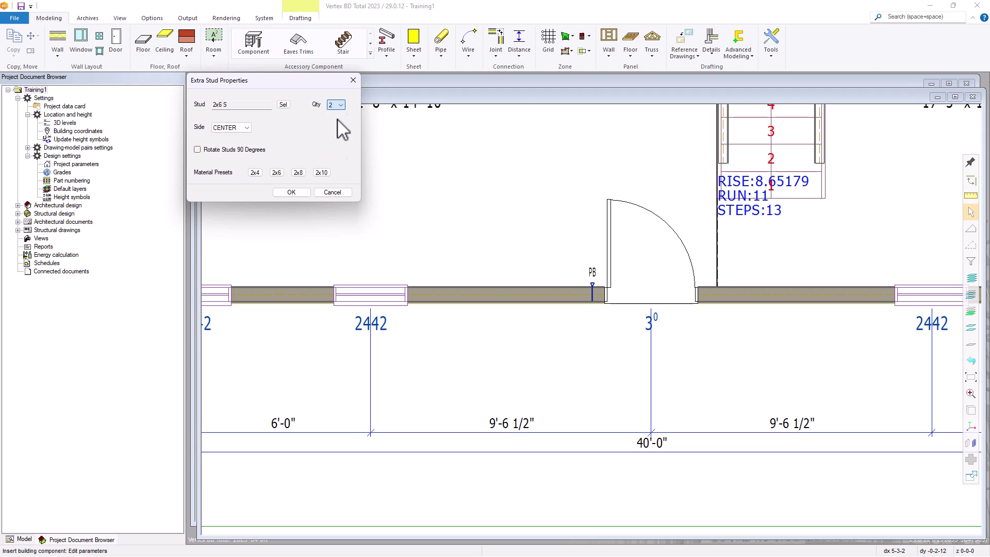
pyautogui.click(284, 105)
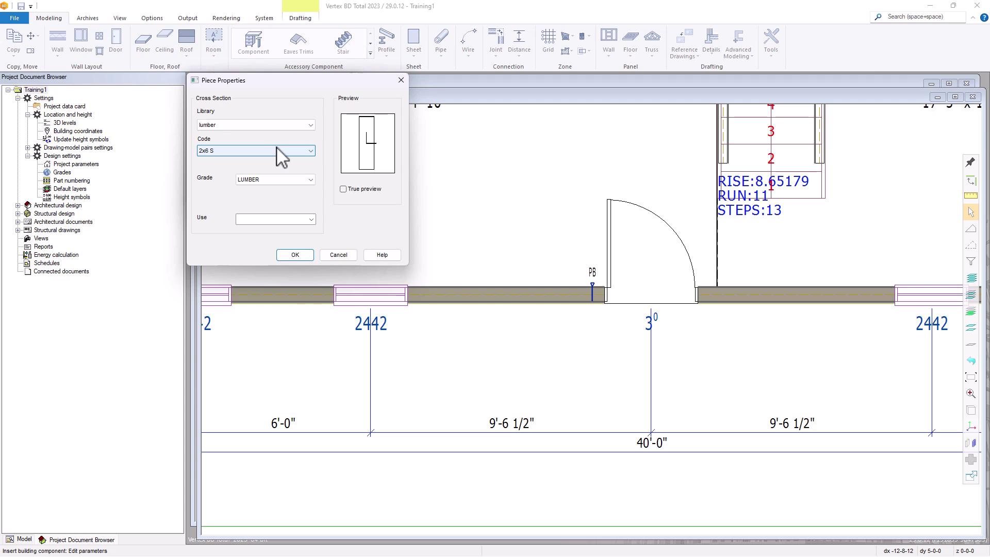
pyautogui.click(337, 254)
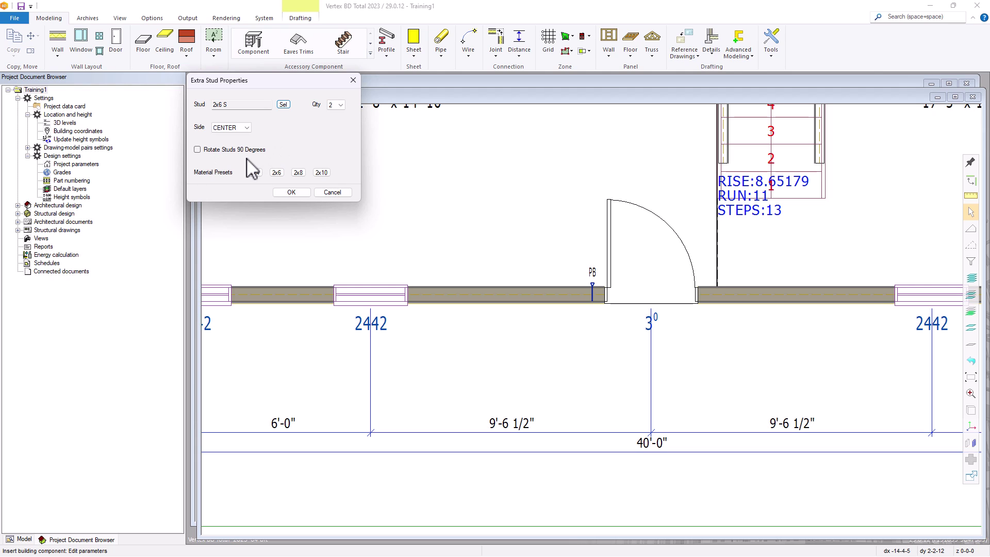
pyautogui.click(291, 193)
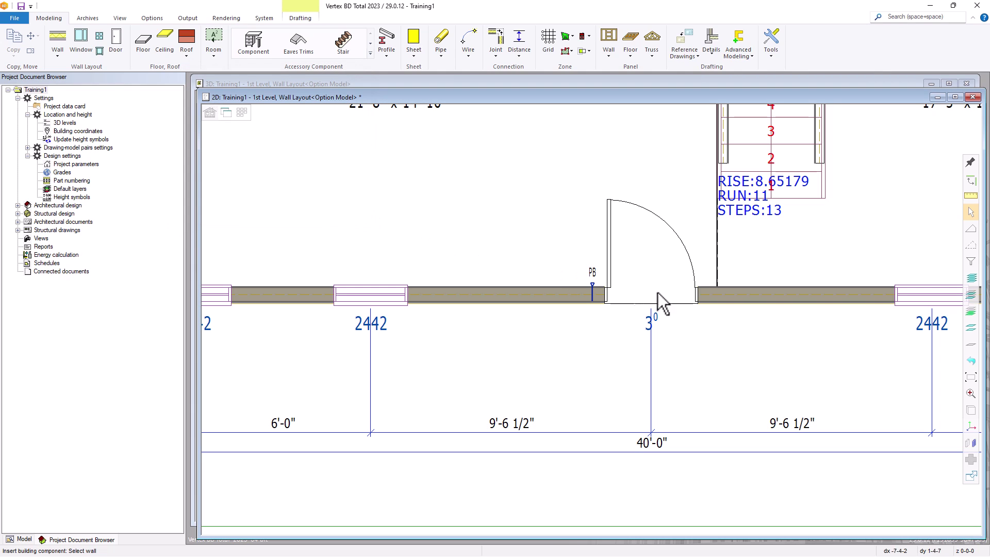
# - Place the double extra studs in the entry door's exterior wall in line with the ends of both stair walls
pyautogui.click(723, 164)
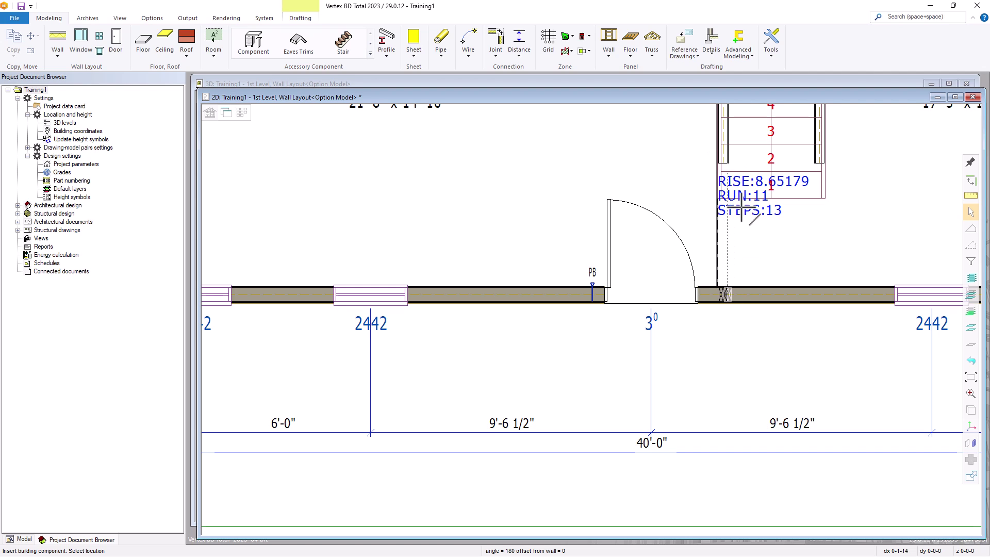
pyautogui.click(819, 164)
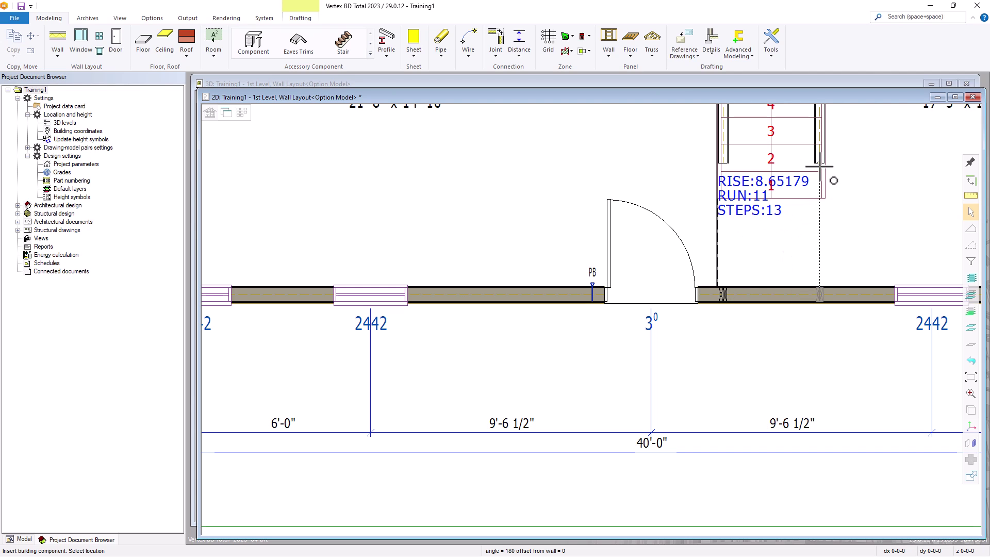
pyautogui.rightClick(797, 272)
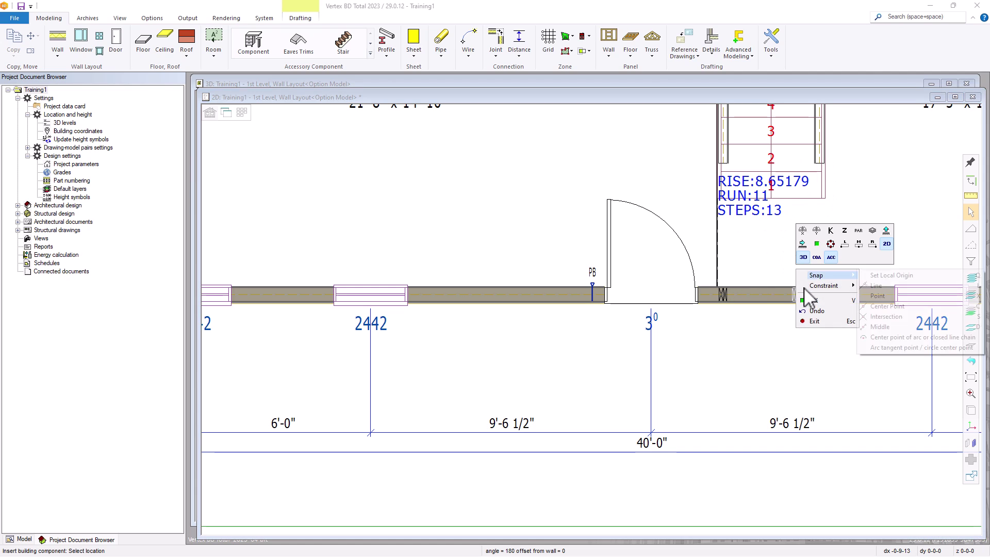
pyautogui.click(814, 321)
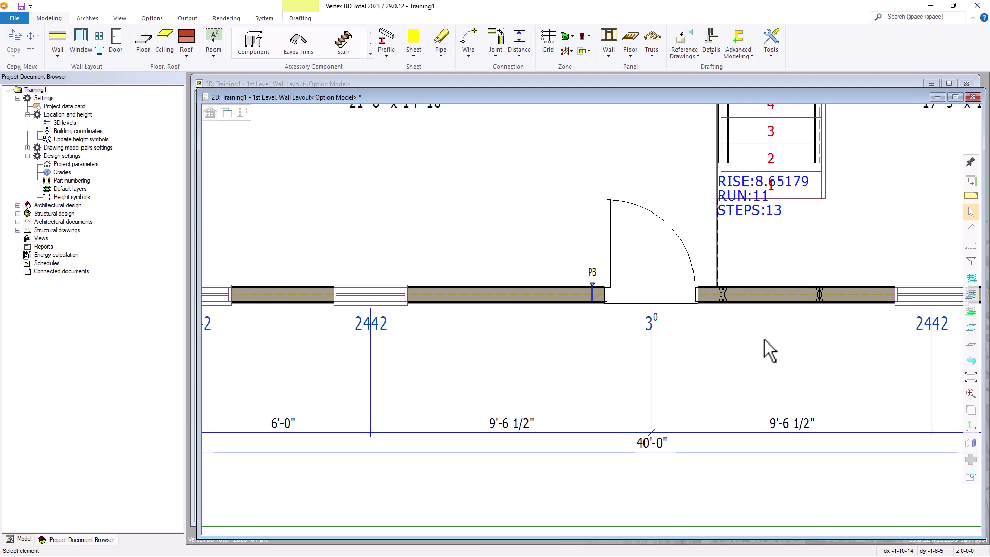
# - Move the Family room's upper 2442 window along its exterior wall to align with the middle of the 8' sliding door opposite
pyautogui.scroll(-5, 592, 324)
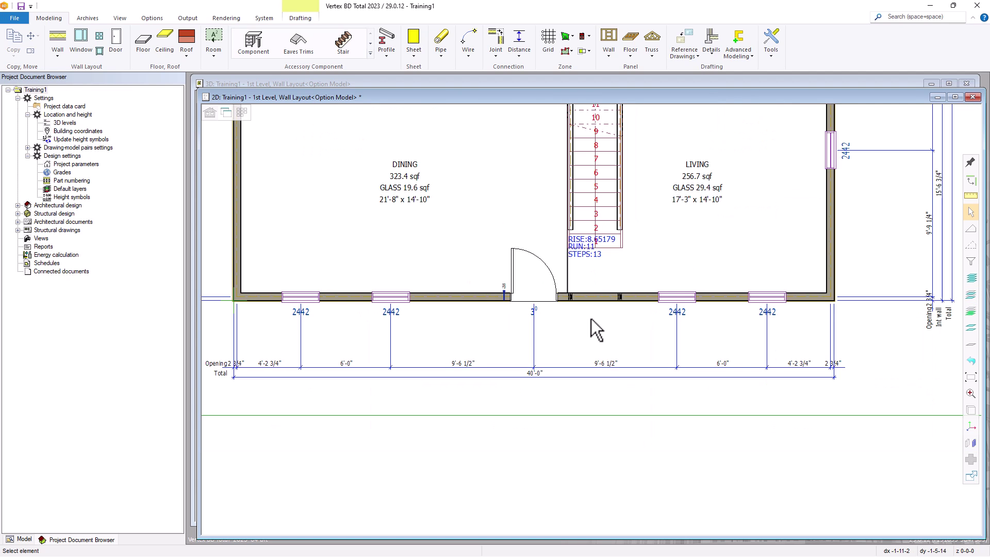
pyautogui.scroll(5, 623, 319)
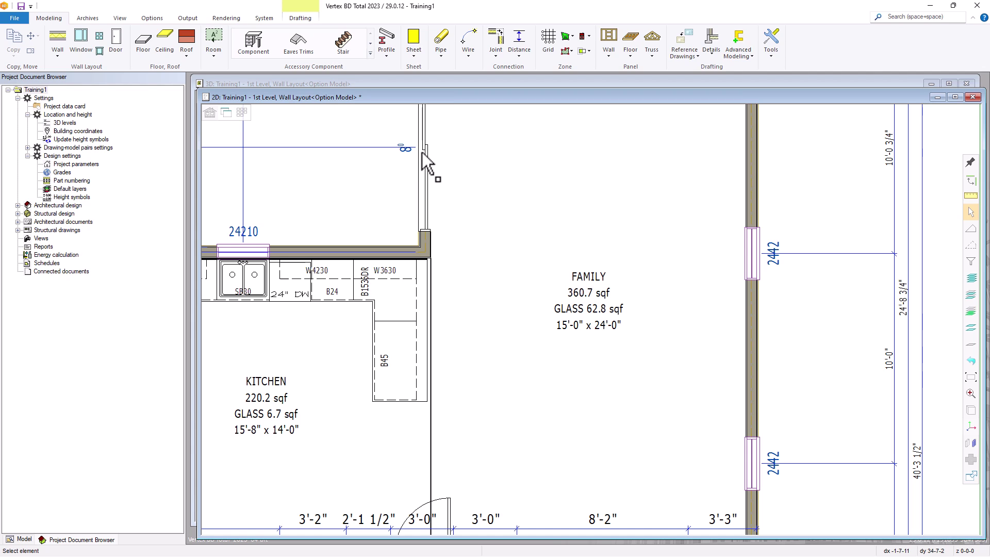
pyautogui.click(754, 251)
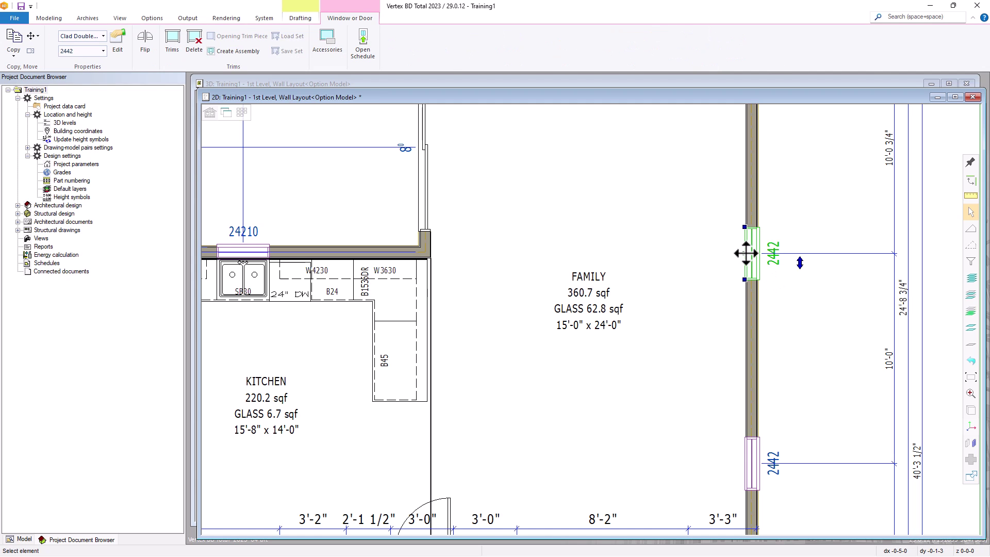
pyautogui.click(746, 253)
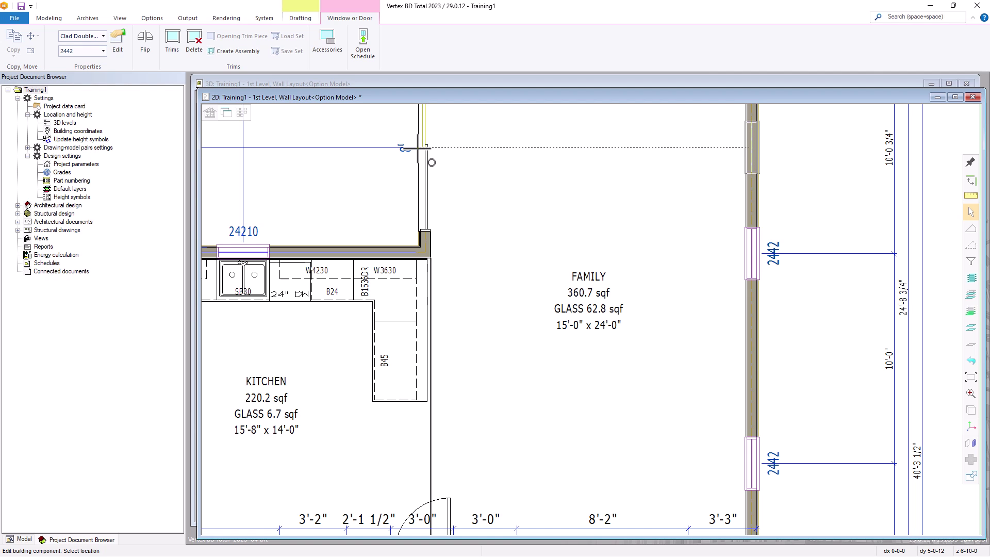
pyautogui.click(417, 148)
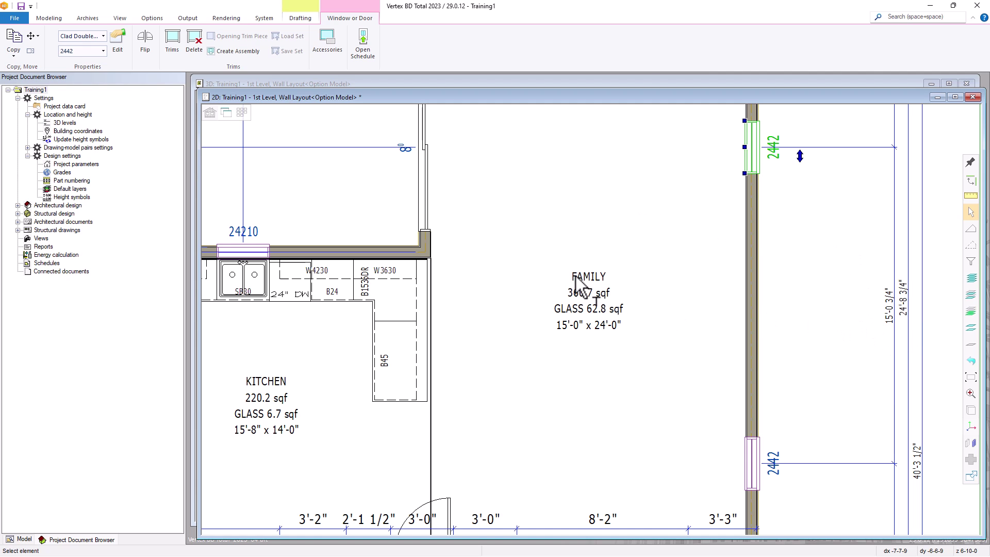
pyautogui.click(552, 262)
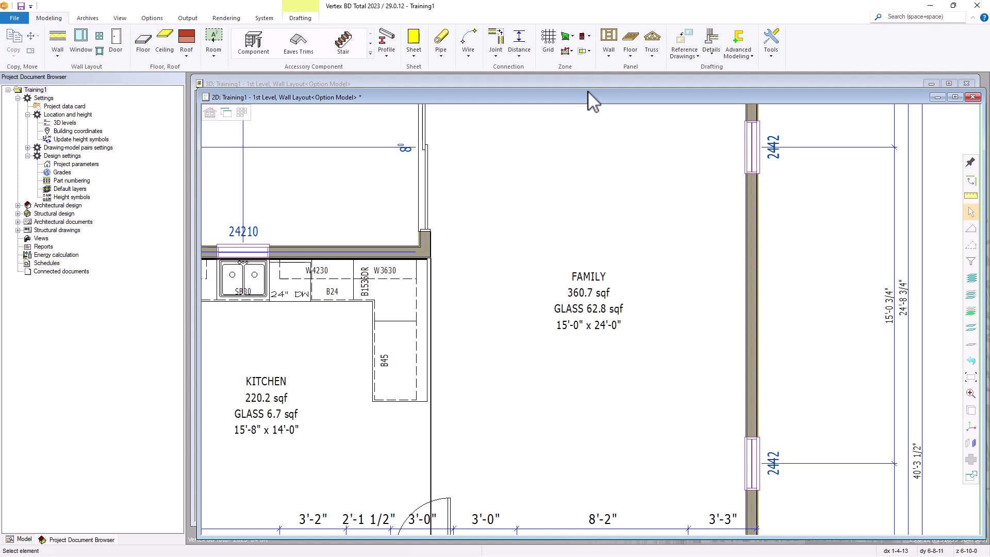
# - Review the Beam Pockets To Floor Plan properties, including the 2x6 material preset, and cancel without placing a pocket
pyautogui.click(608, 46)
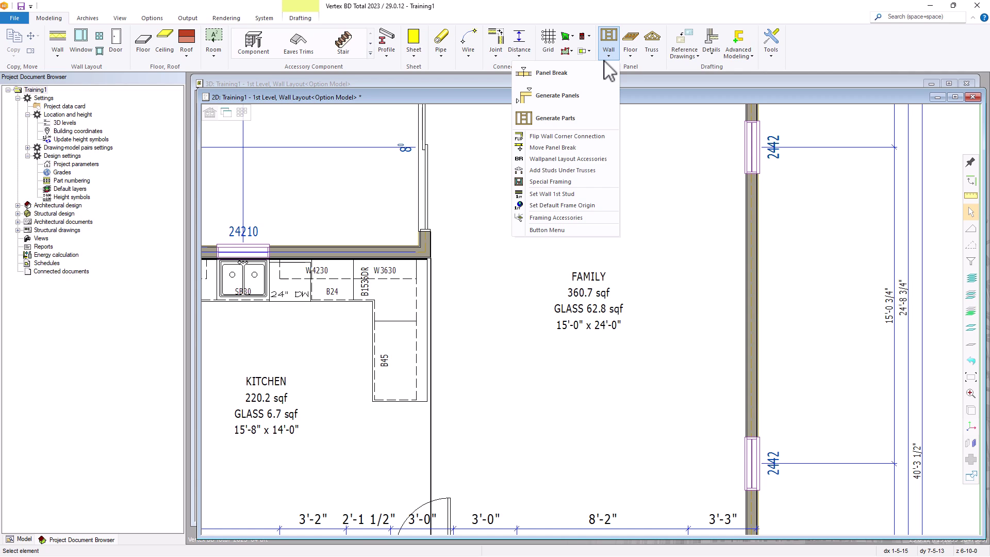
pyautogui.click(562, 160)
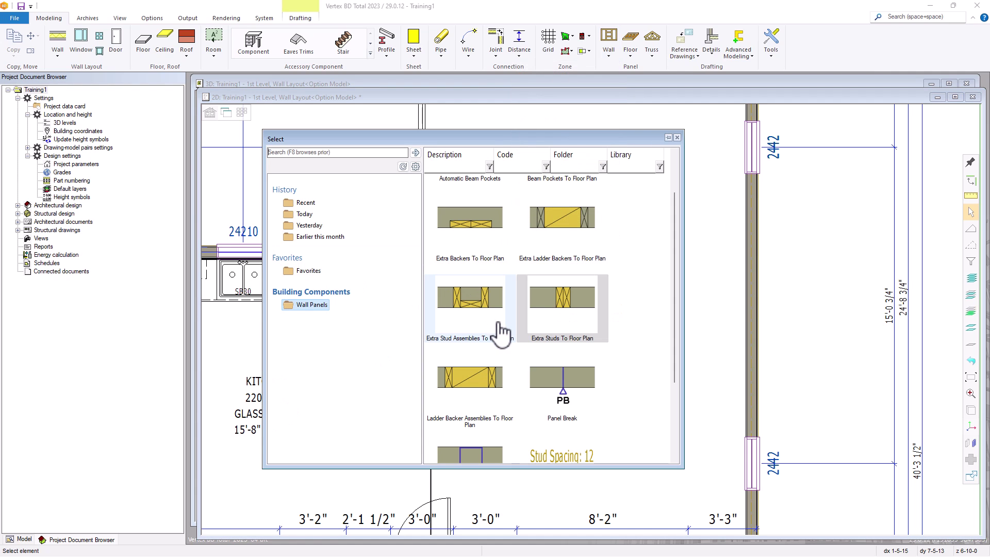
pyautogui.scroll(2, 512, 349)
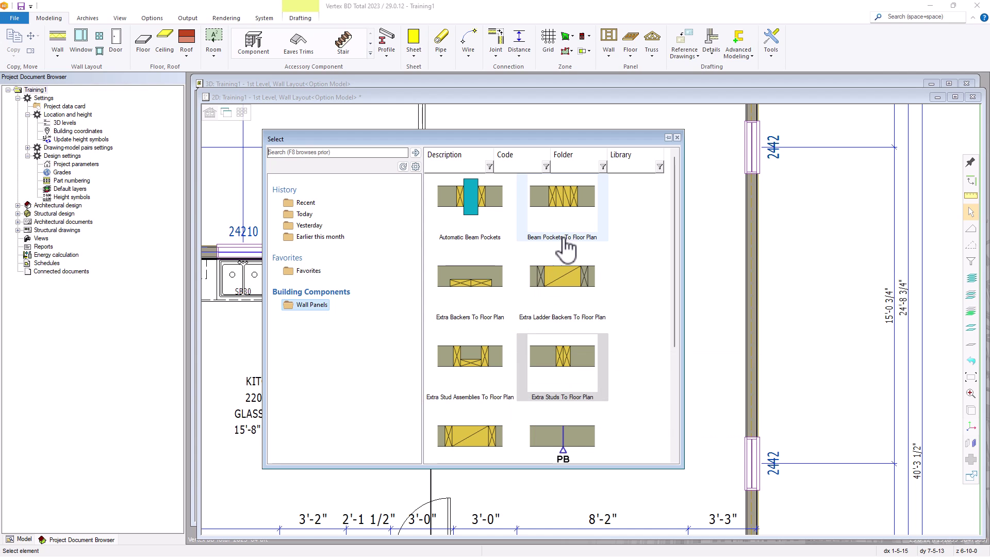
pyautogui.click(567, 205)
pyautogui.doubleClick(567, 205)
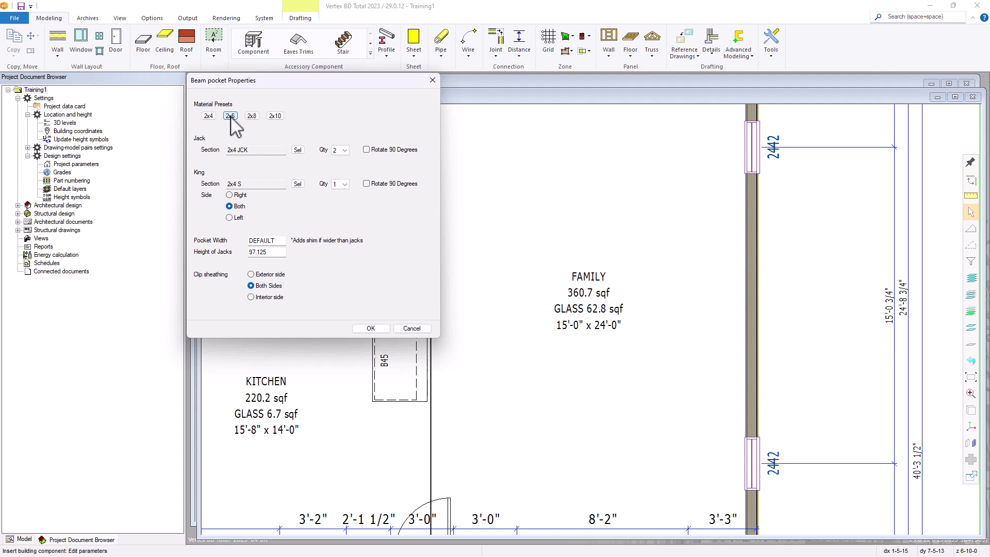
pyautogui.click(230, 116)
pyautogui.click(408, 329)
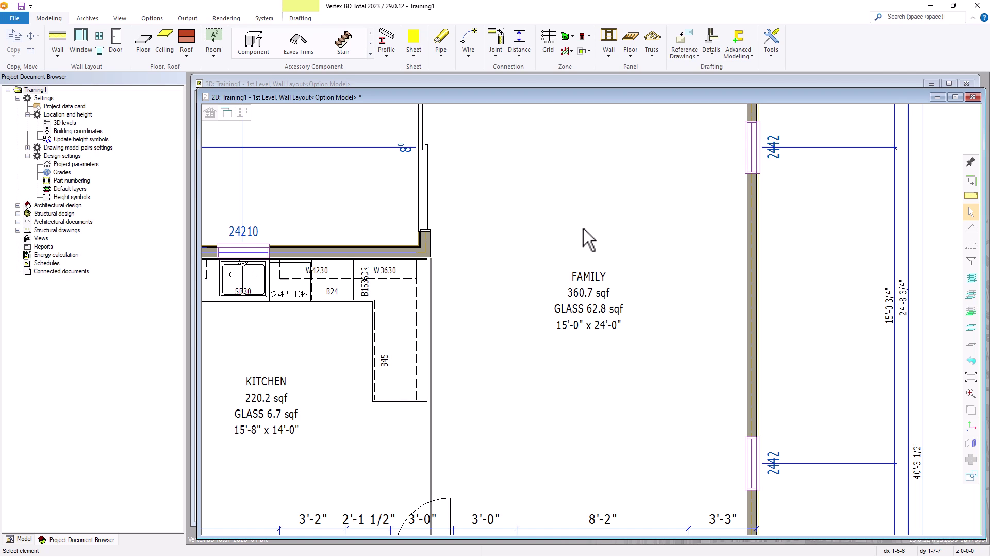
# - Show the 1st Level Wall Framing 3D model and measure the bottom flange width of the steel beam below the upper floor
pyautogui.hotkey('ctrl', 'Tab')
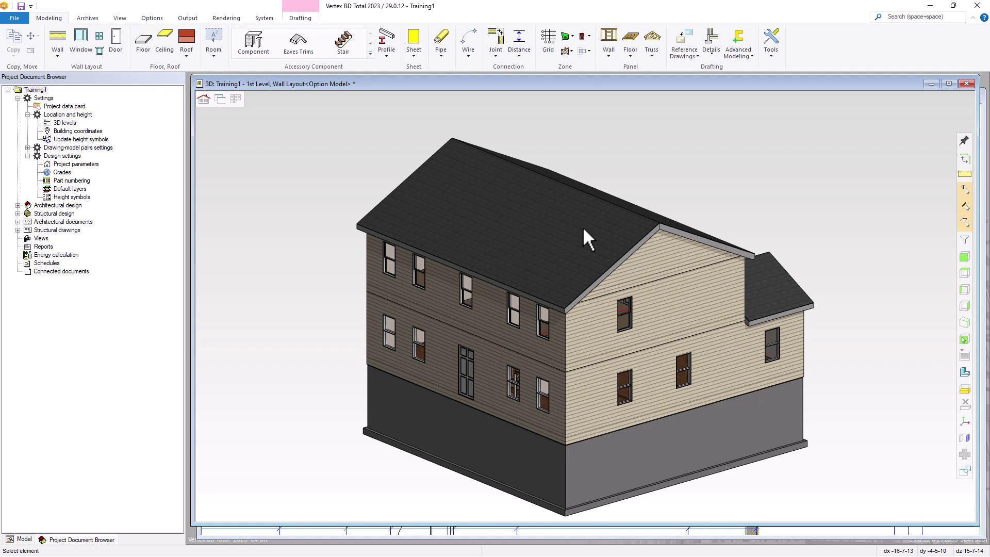
pyautogui.click(204, 99)
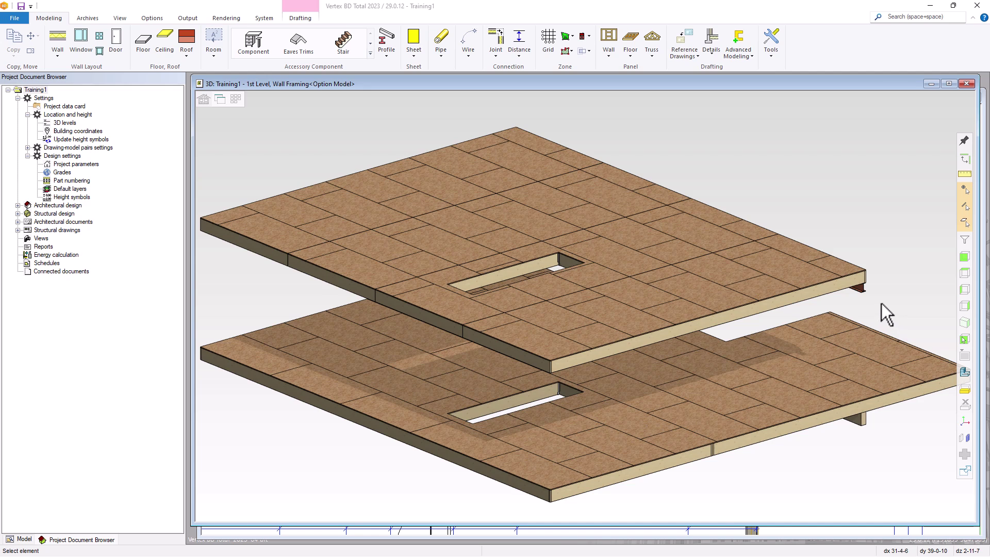
pyautogui.scroll(5, 880, 303)
pyautogui.moveTo(880, 303); pyautogui.dragTo(585, 306, button='middle')
pyautogui.scroll(3, 556, 287)
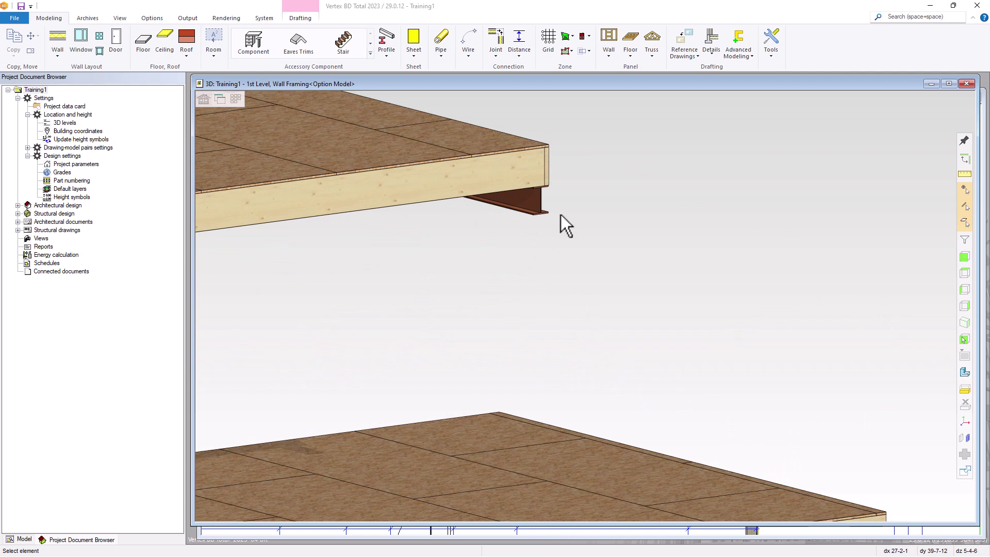
pyautogui.scroll(3, 540, 219)
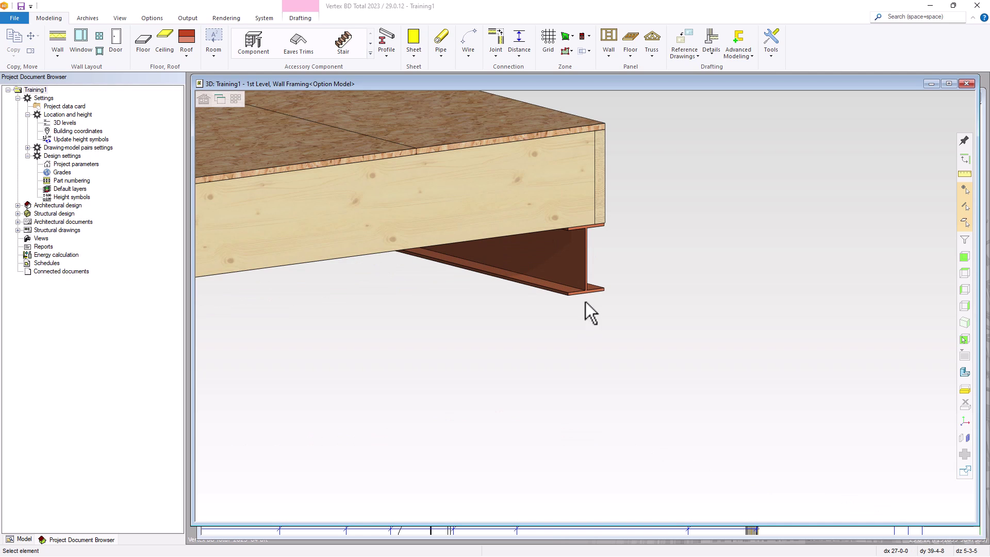
pyautogui.click(964, 175)
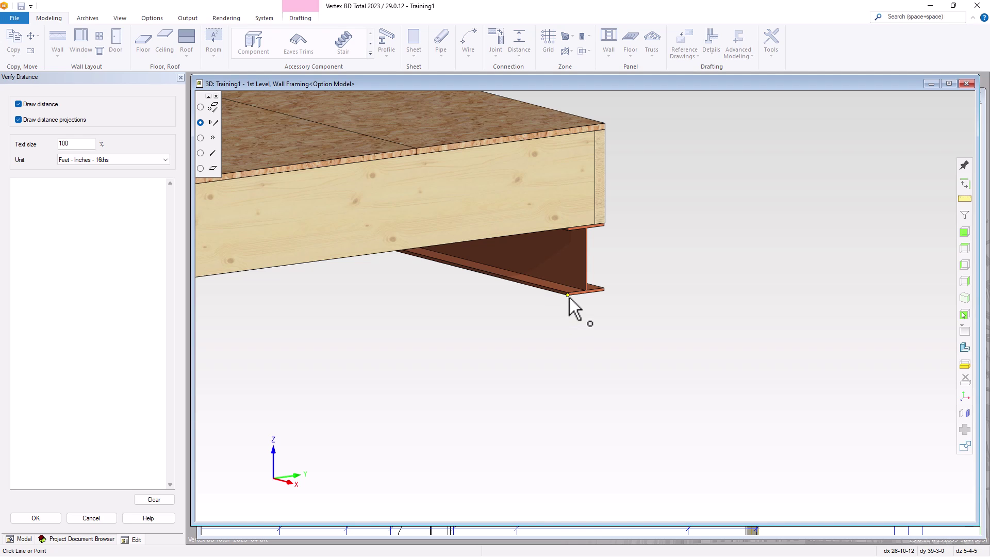
pyautogui.click(567, 295)
pyautogui.click(604, 290)
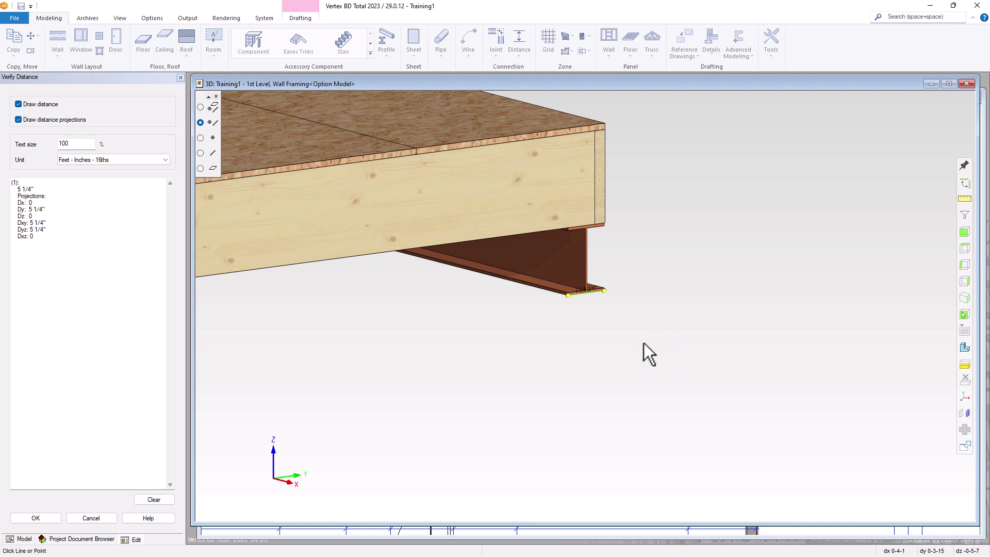
# - Measure from the lower floor deck's corner toward the steel beam's underside, and close the distance check
pyautogui.scroll(-5, 599, 314)
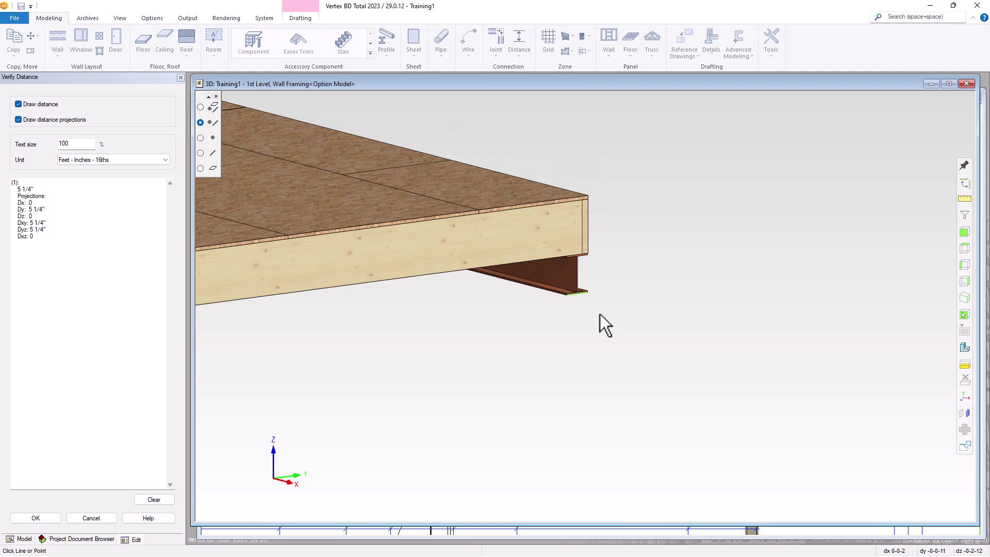
pyautogui.scroll(3, 586, 305)
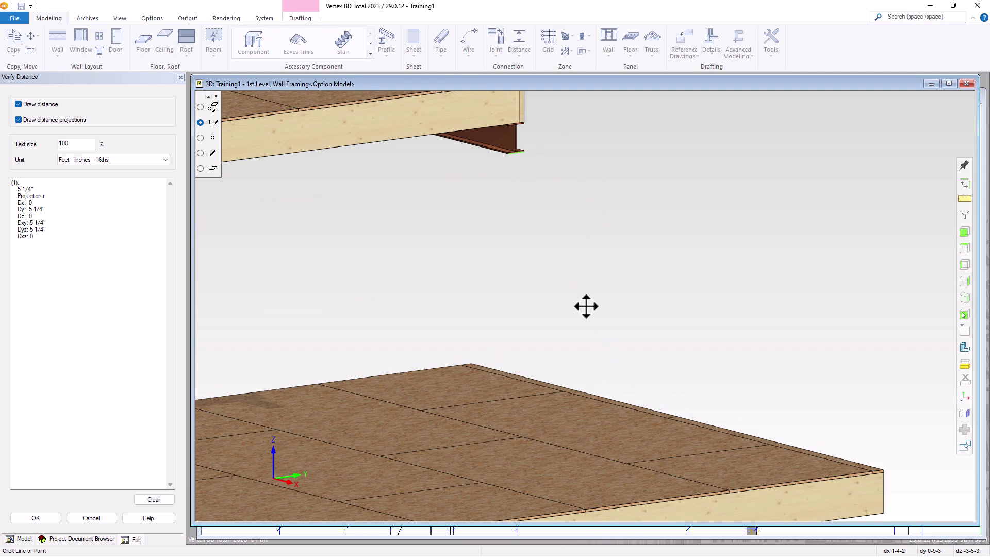
pyautogui.click(883, 469)
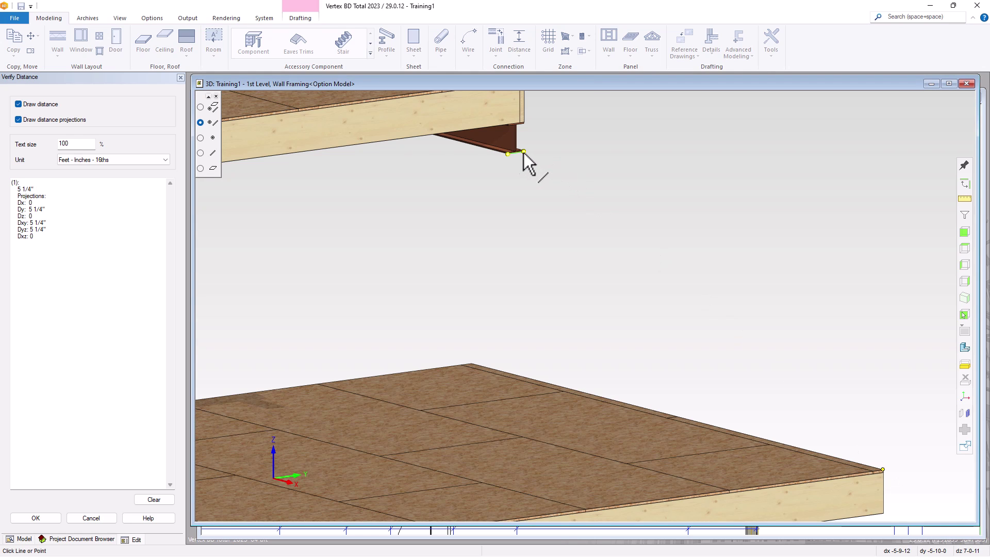
pyautogui.click(107, 518)
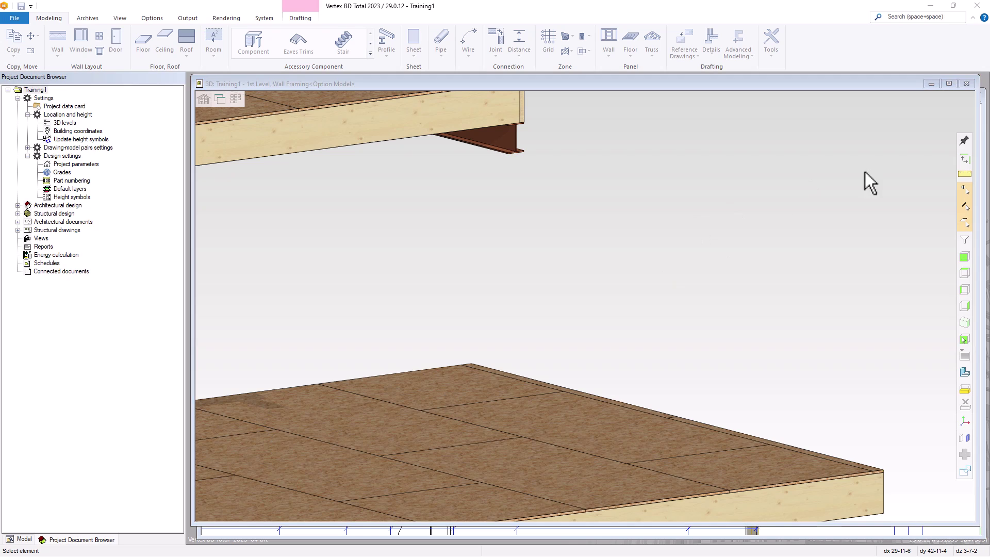
# - Measure from the steel beam's underside corner to the lower deck's corner, and return to the 1st Level Wall Layout floor plan
pyautogui.click(967, 176)
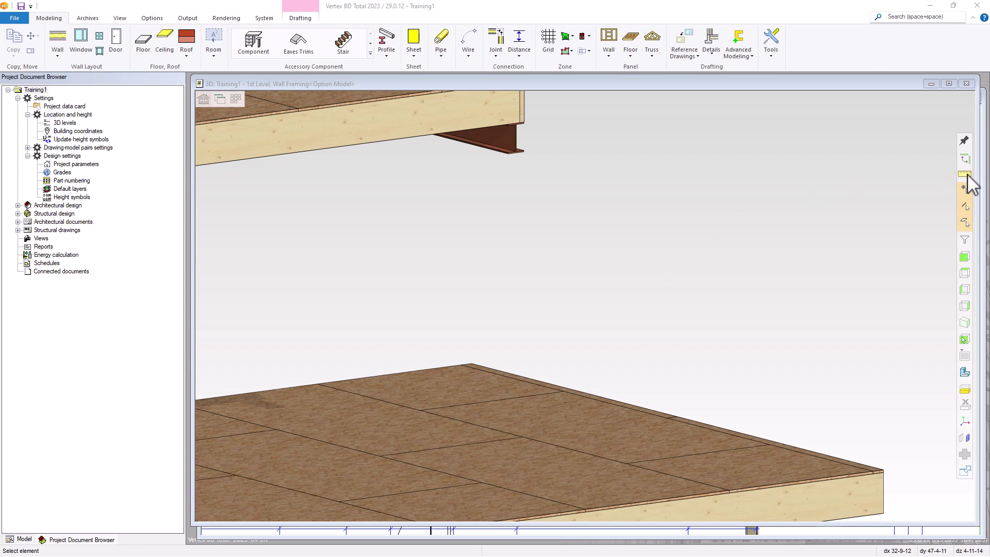
pyautogui.click(523, 151)
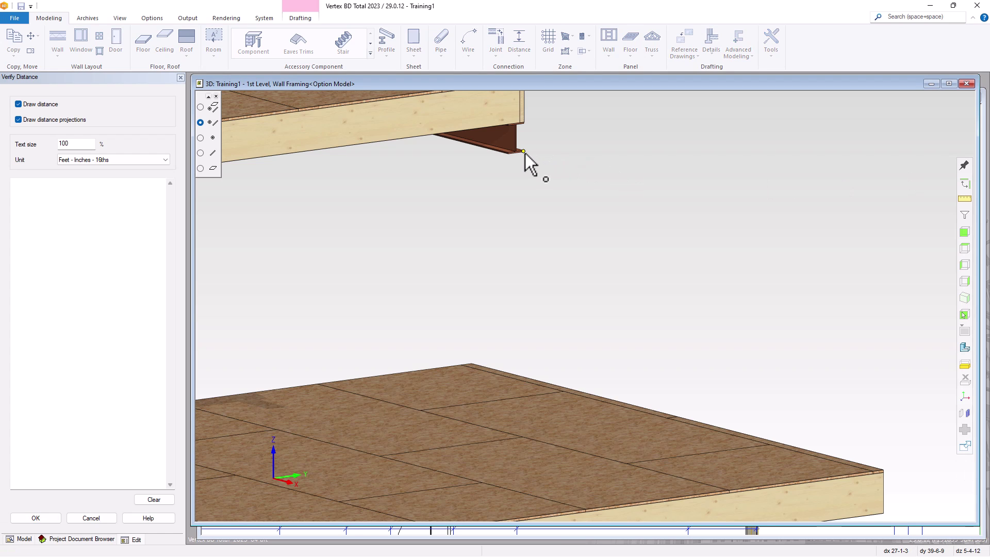
pyautogui.click(884, 468)
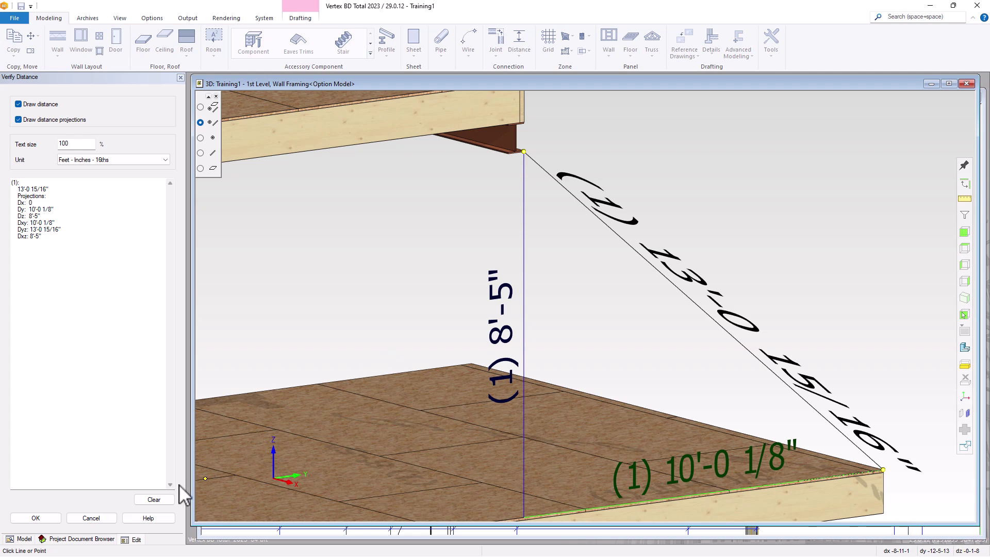
pyautogui.click(92, 518)
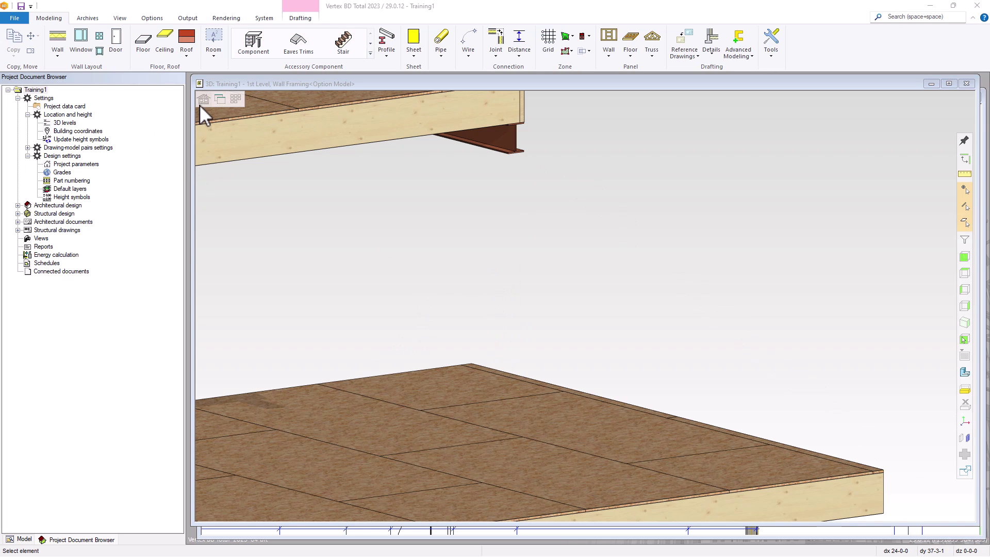
pyautogui.click(203, 100)
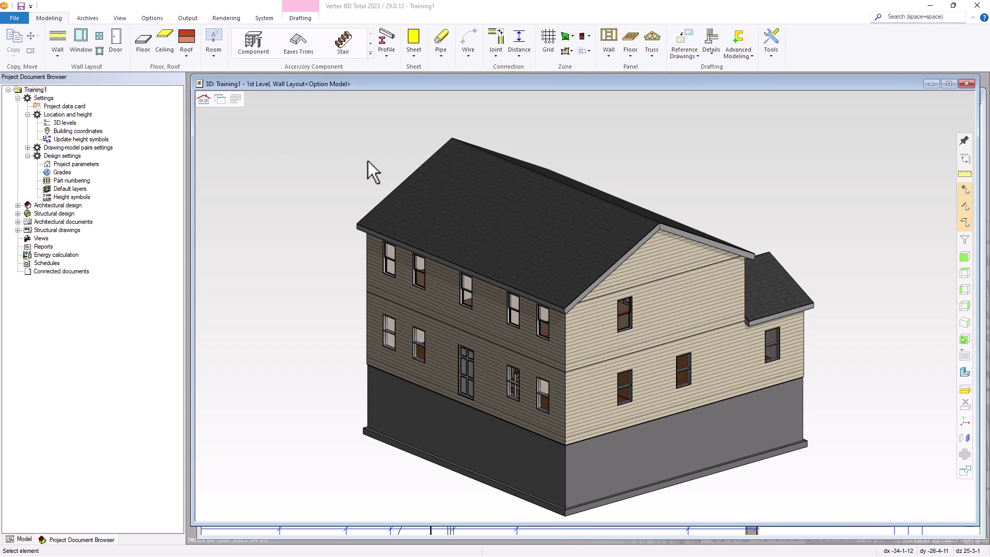
pyautogui.hotkey('ctrl', 'Tab')
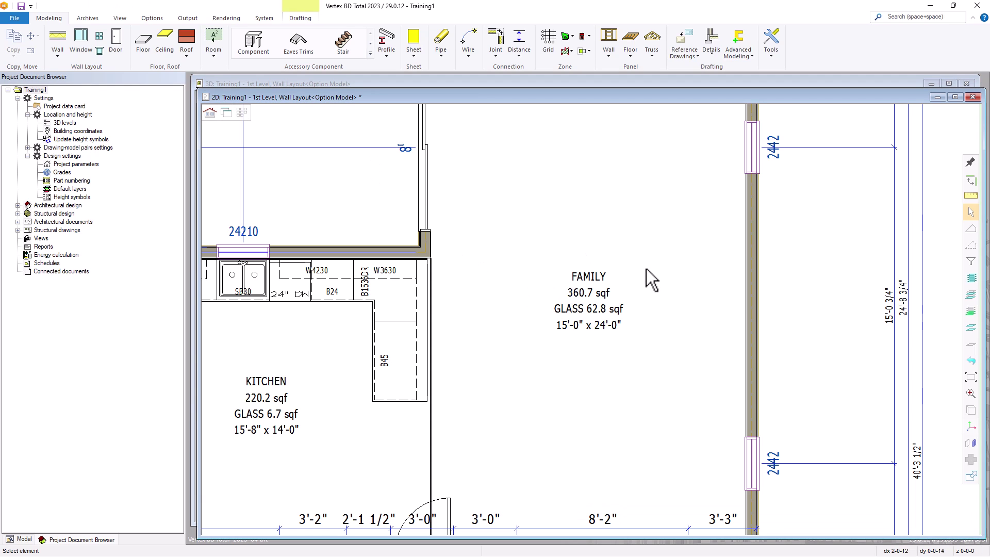
# - Configure a Beam Pockets To Floor Plan component with 2x6 material, 5.5 pocket width, 101 jack height and sheathing clipped on the interior side
pyautogui.click(609, 53)
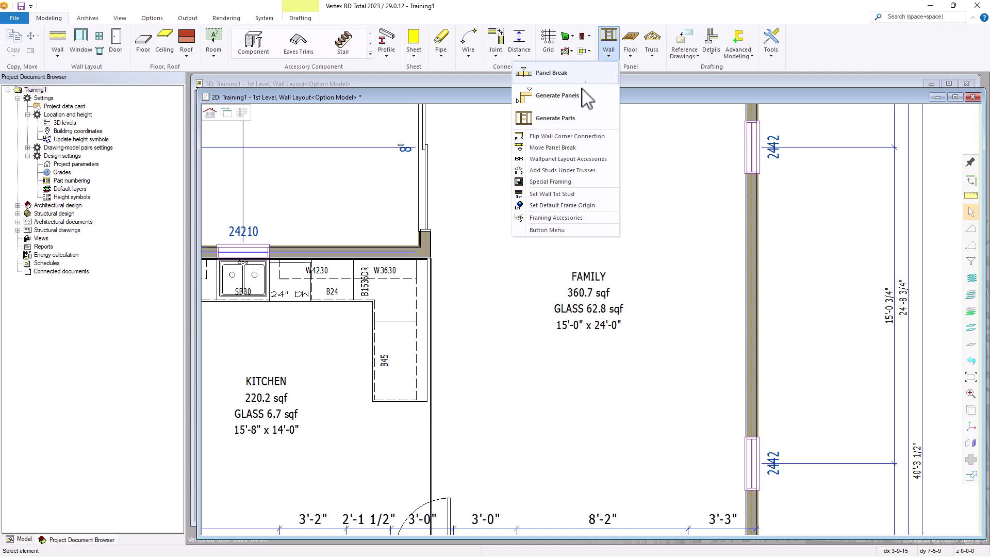
pyautogui.click(563, 160)
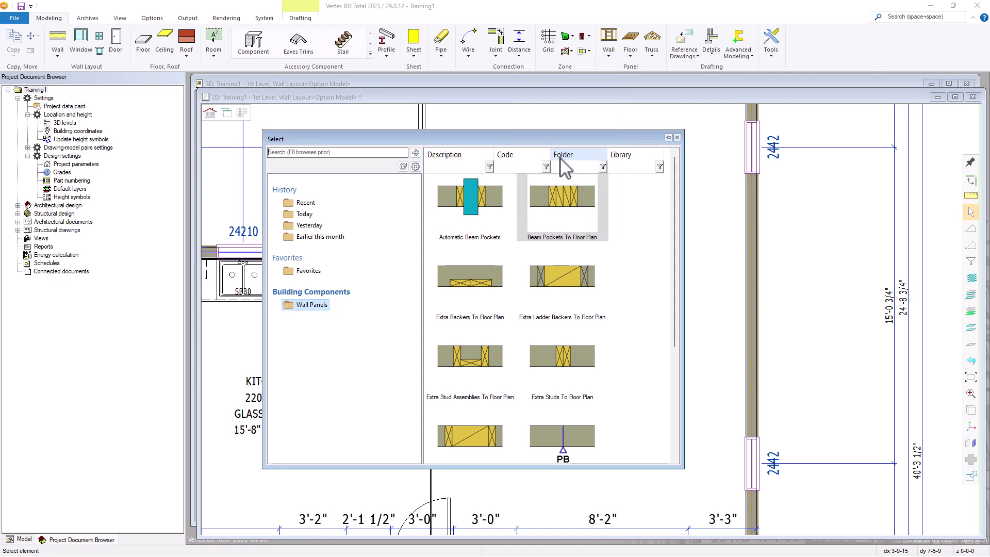
pyautogui.doubleClick(563, 226)
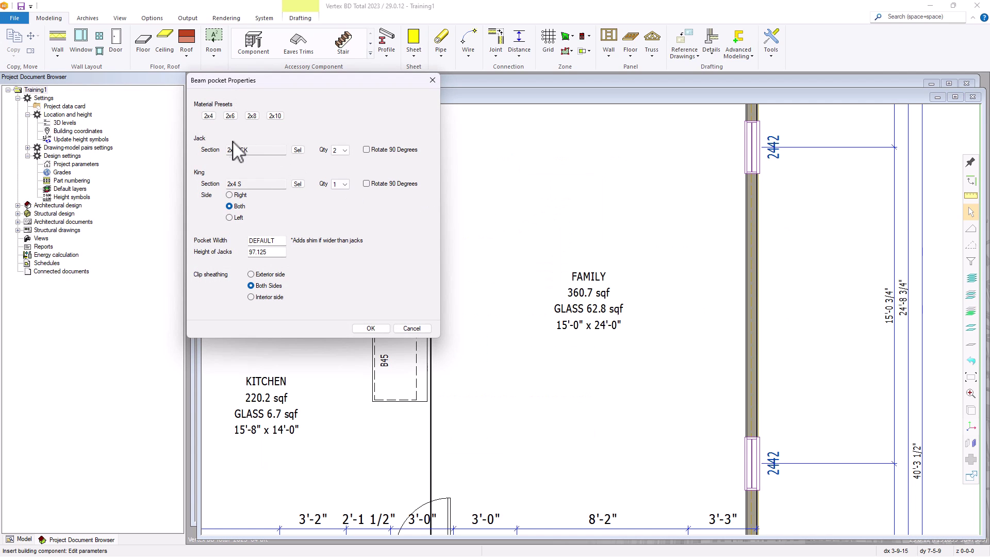
pyautogui.click(229, 116)
pyautogui.doubleClick(254, 240)
pyautogui.write('5.5')
pyautogui.moveTo(268, 254); pyautogui.dragTo(243, 254)
pyautogui.write('101')
pyautogui.click(252, 297)
pyautogui.click(373, 328)
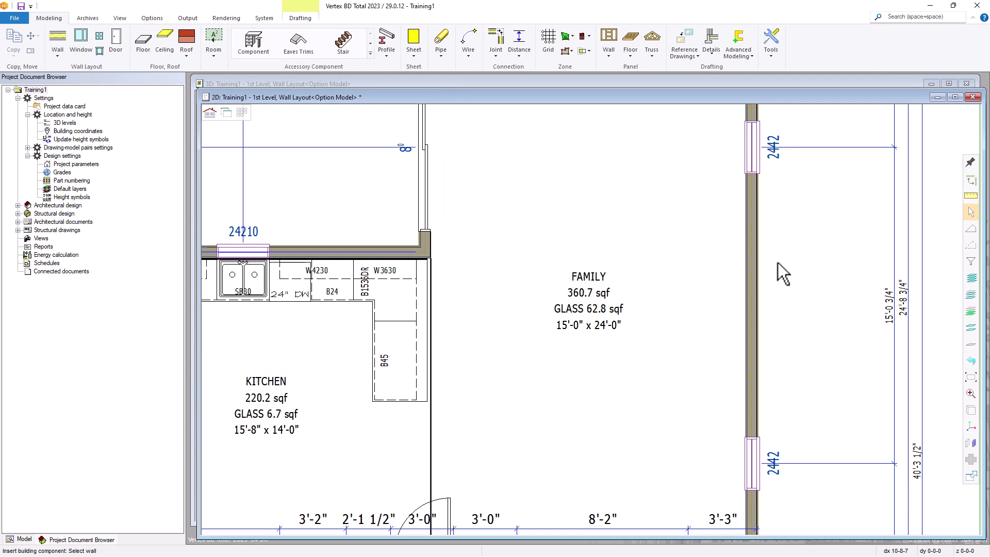
# - Place the beam pocket in the Family room's exterior wall between the 2442 windows, aligned with the Kitchen's exterior wall corner
pyautogui.click(753, 261)
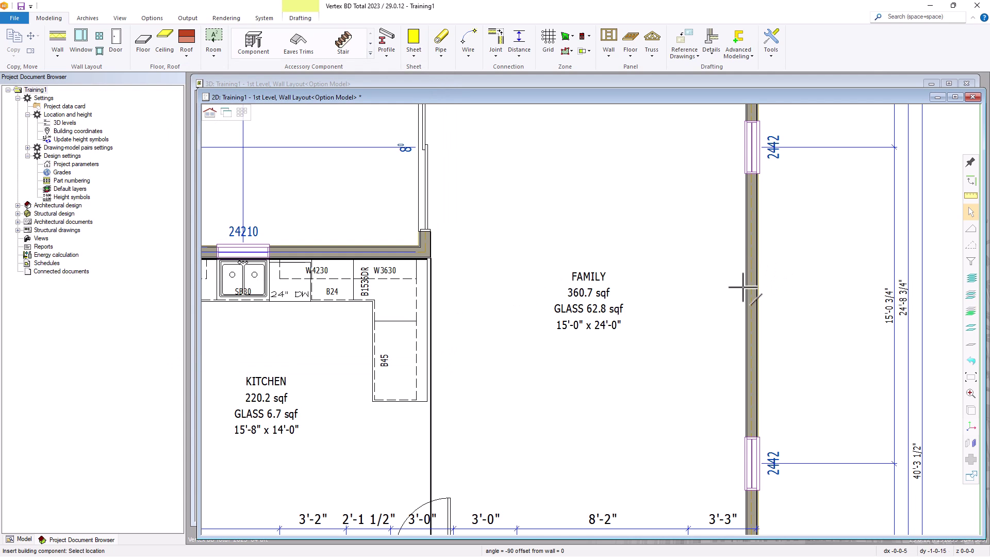
pyautogui.click(423, 252)
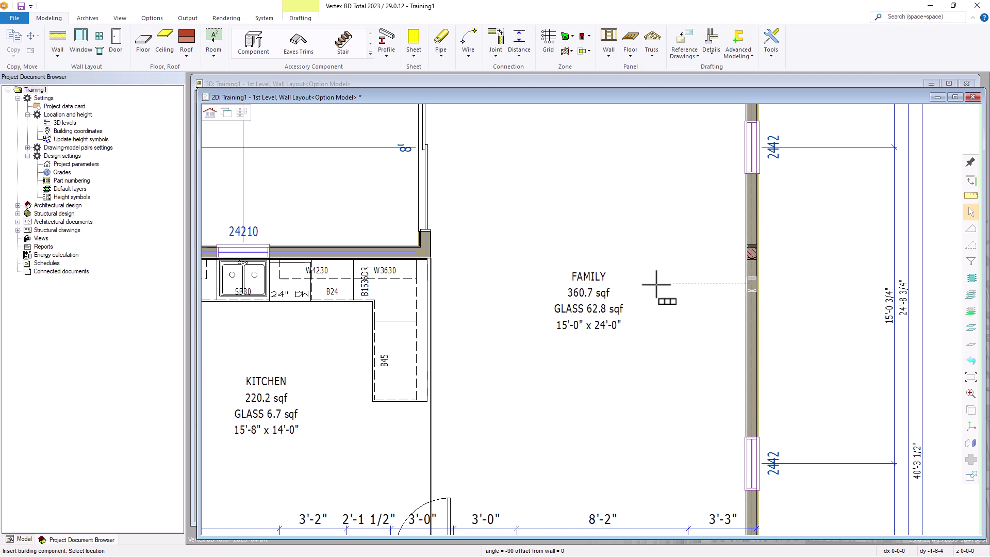
pyautogui.rightClick(657, 284)
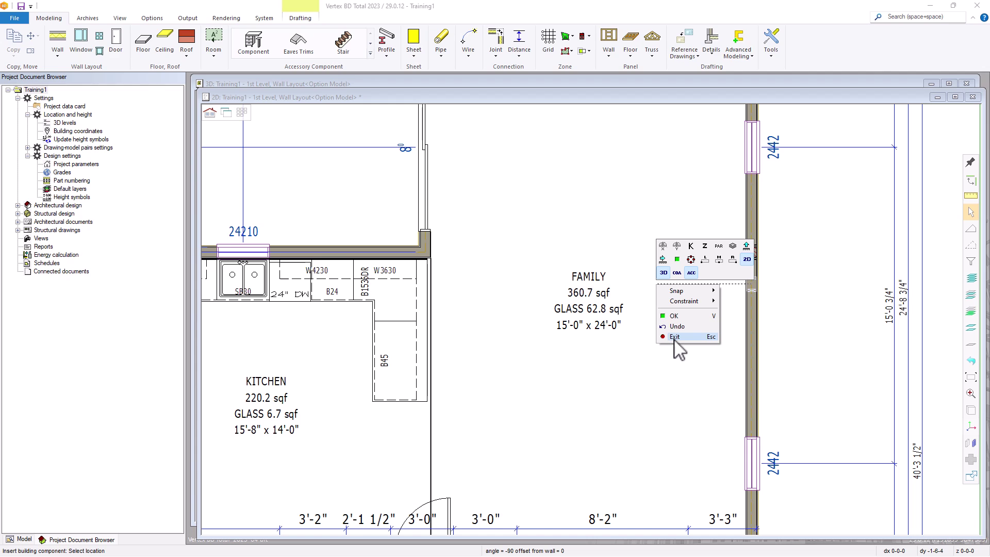
pyautogui.click(674, 338)
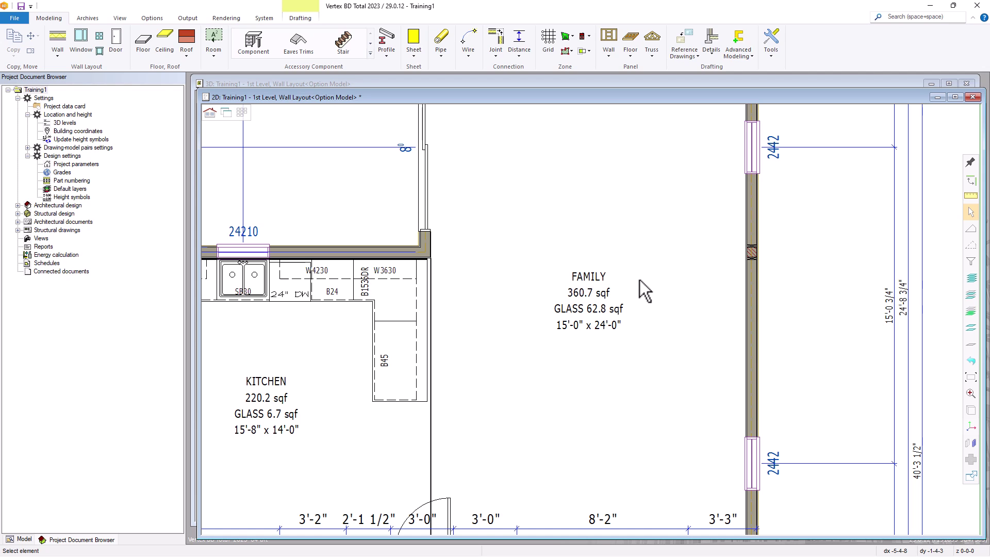
# - Look through the wall panel layout accessories available in the component library and close it without choosing one
pyautogui.click(608, 54)
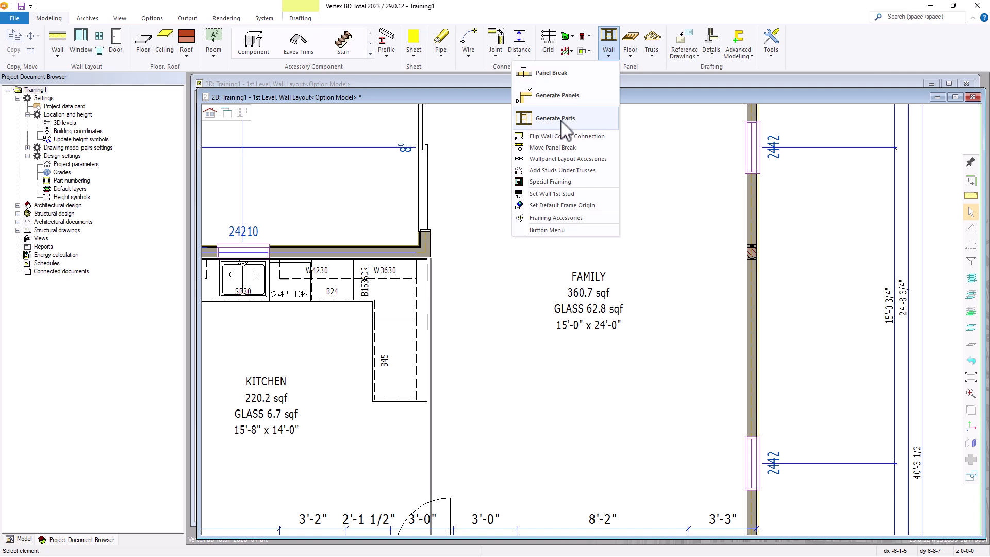
pyautogui.click(546, 160)
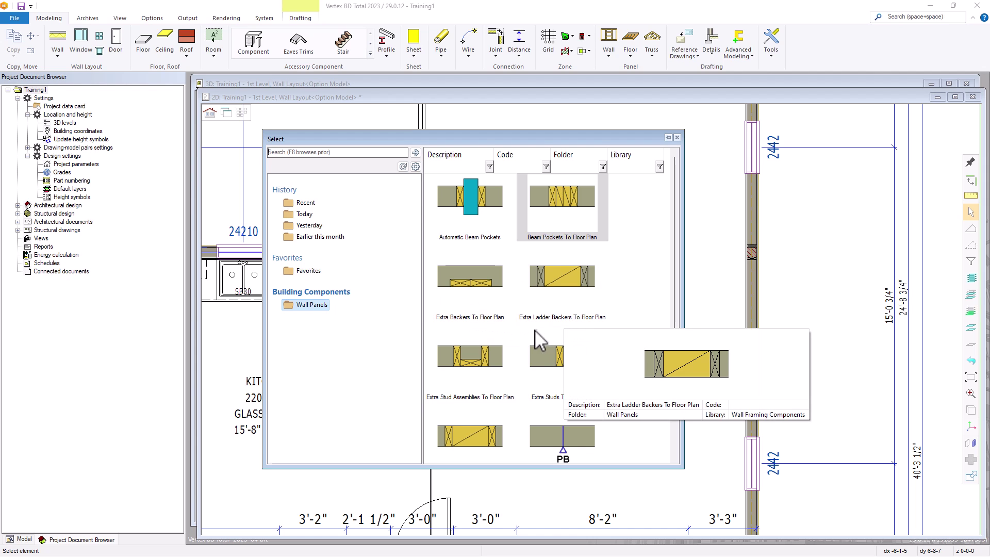
pyautogui.scroll(-3, 495, 371)
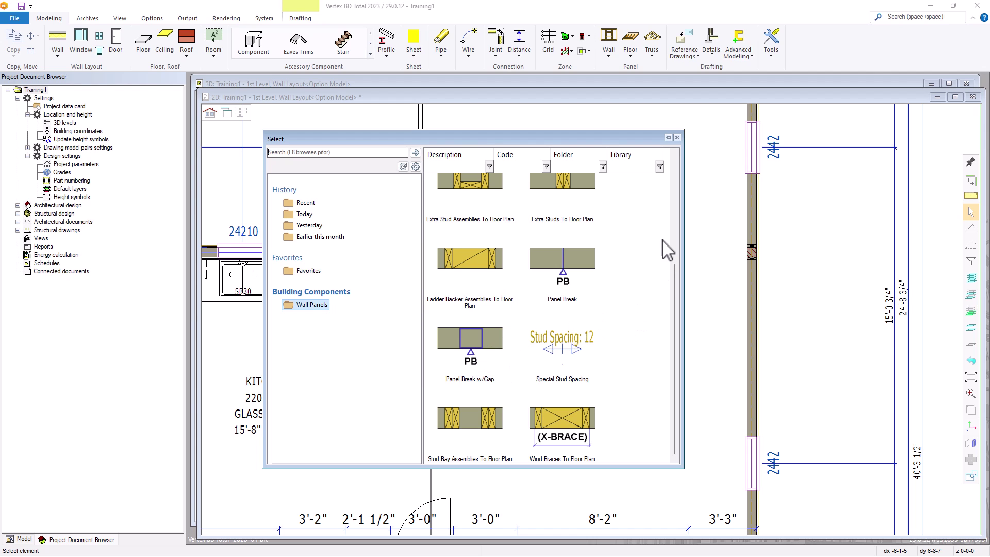
pyautogui.click(677, 139)
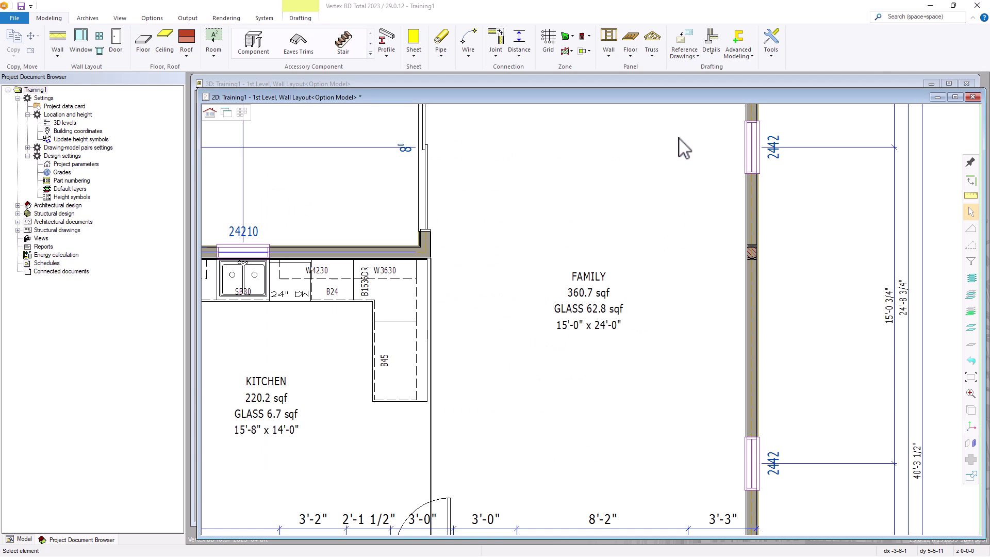
# - Start a new special framing detail using the Family room wall that contains the 8' sliding door
pyautogui.middleClick(585, 247)
pyautogui.middleClick(585, 247)
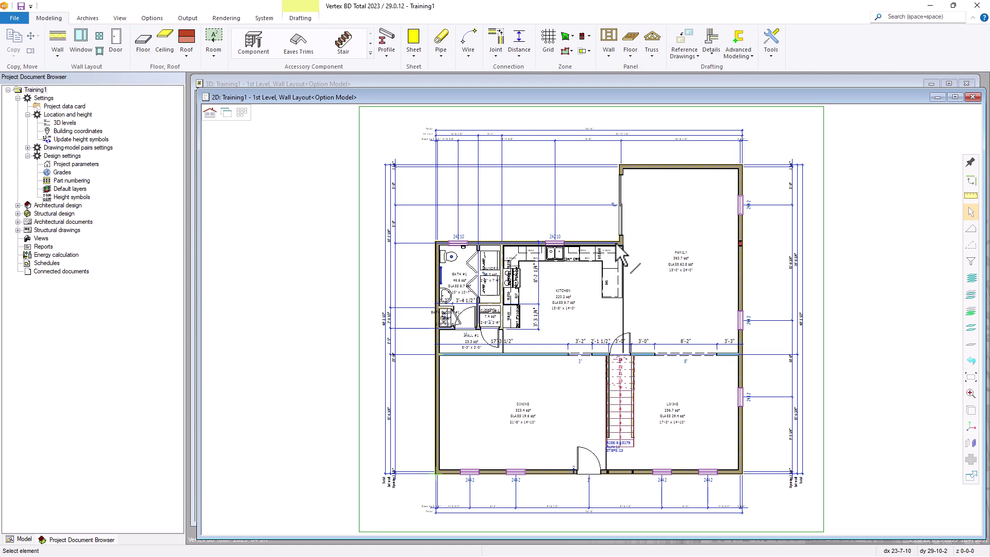
pyautogui.click(608, 56)
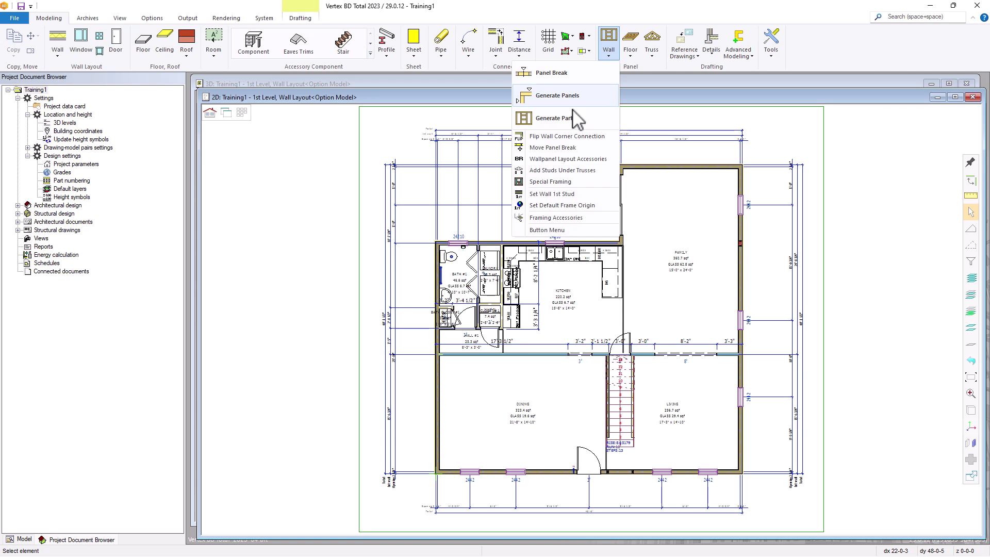
pyautogui.click(549, 182)
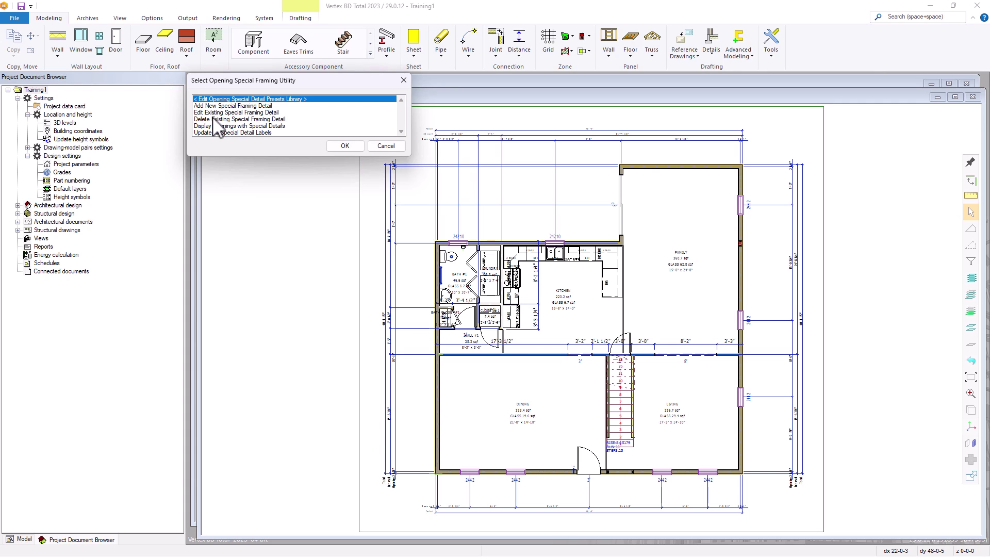
pyautogui.doubleClick(215, 105)
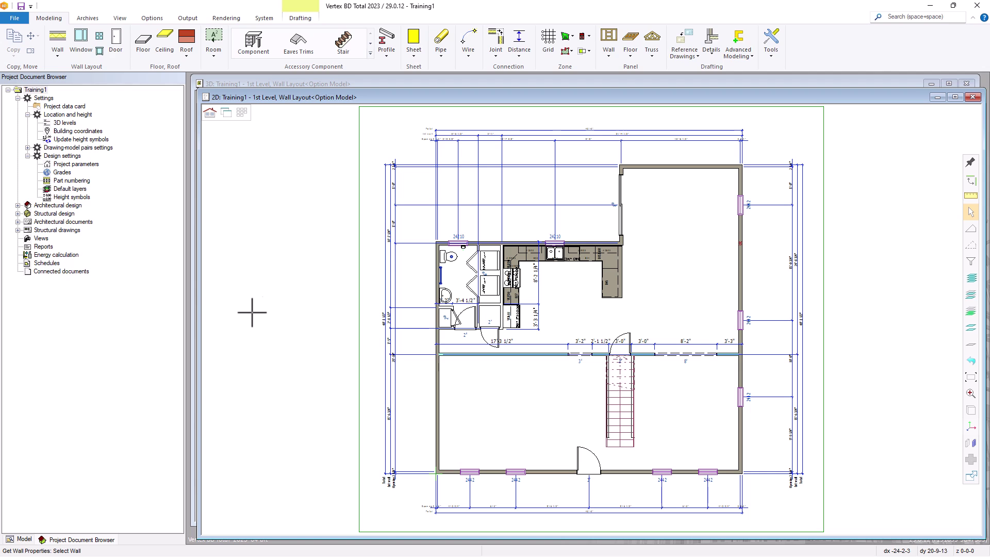
pyautogui.click(620, 174)
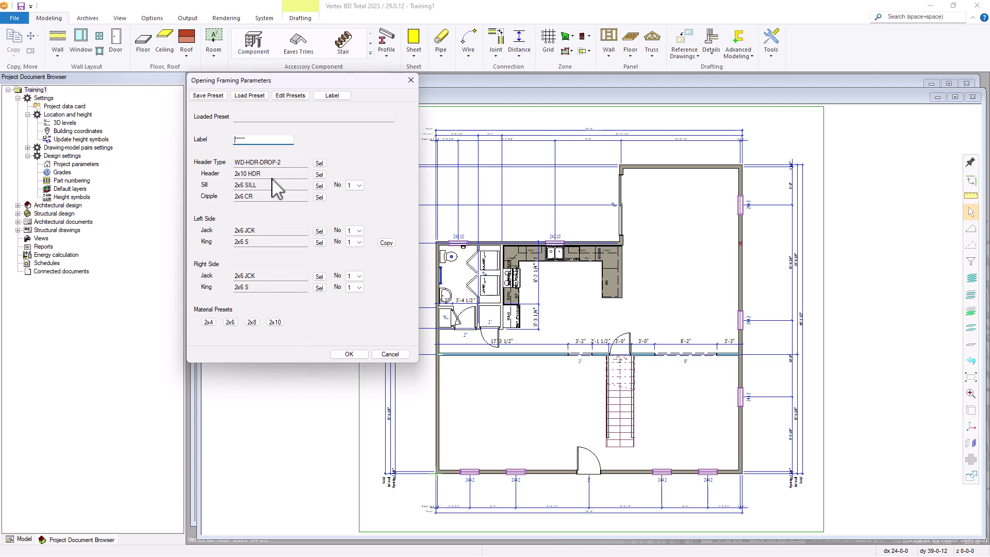
# - Set the opening's header type to the triple dropped header (DROP-3) and its header section to 2x12 HDR
pyautogui.click(320, 163)
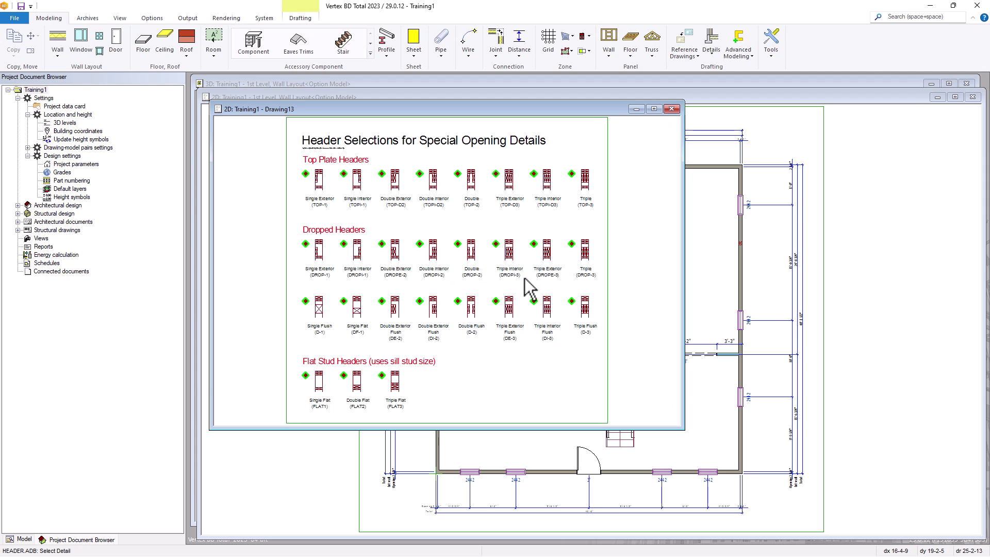
pyautogui.click(572, 243)
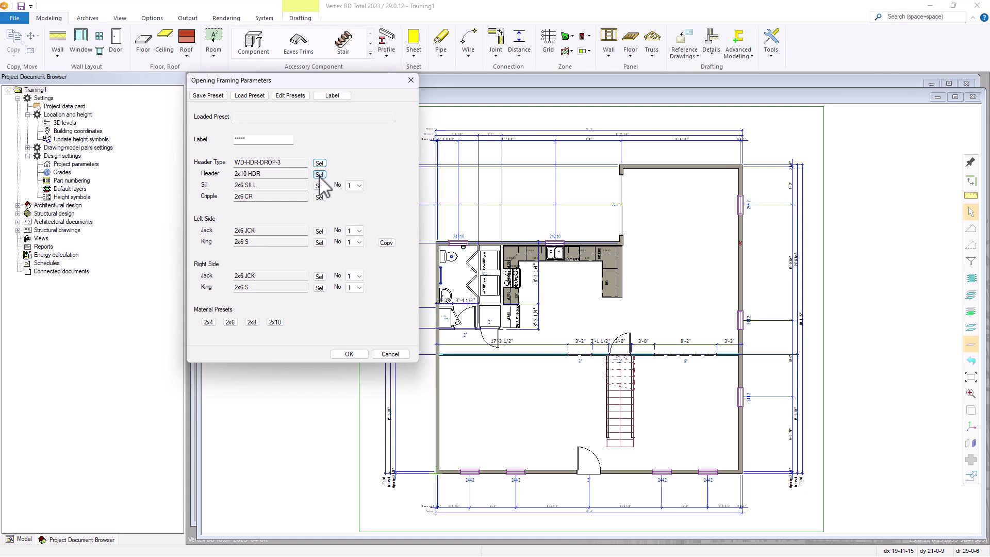
pyautogui.click(319, 175)
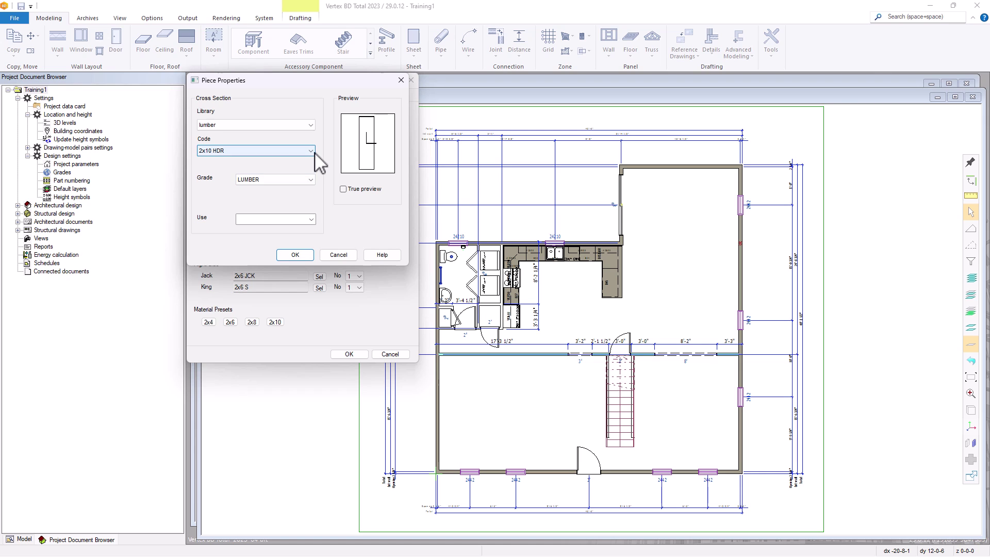
pyautogui.click(312, 151)
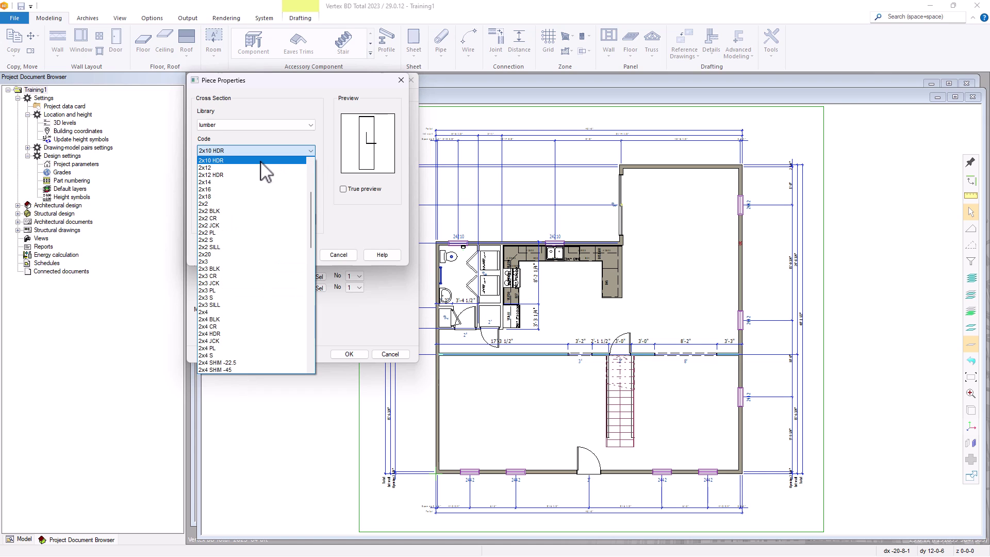
pyautogui.click(220, 176)
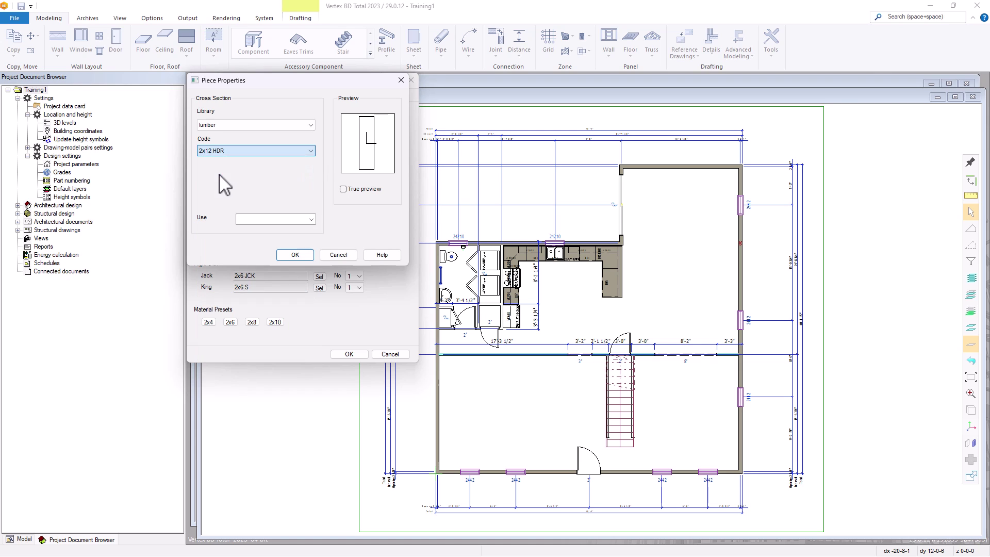
pyautogui.click(301, 258)
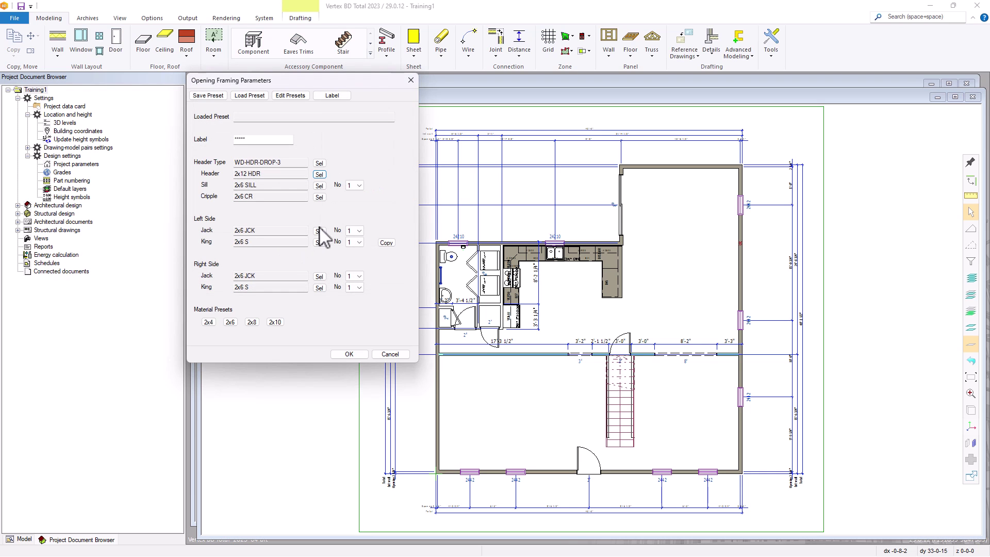
# - Set the number of king studs to 2 on both sides of the opening and accept the framing parameters
pyautogui.click(360, 250)
pyautogui.click(361, 259)
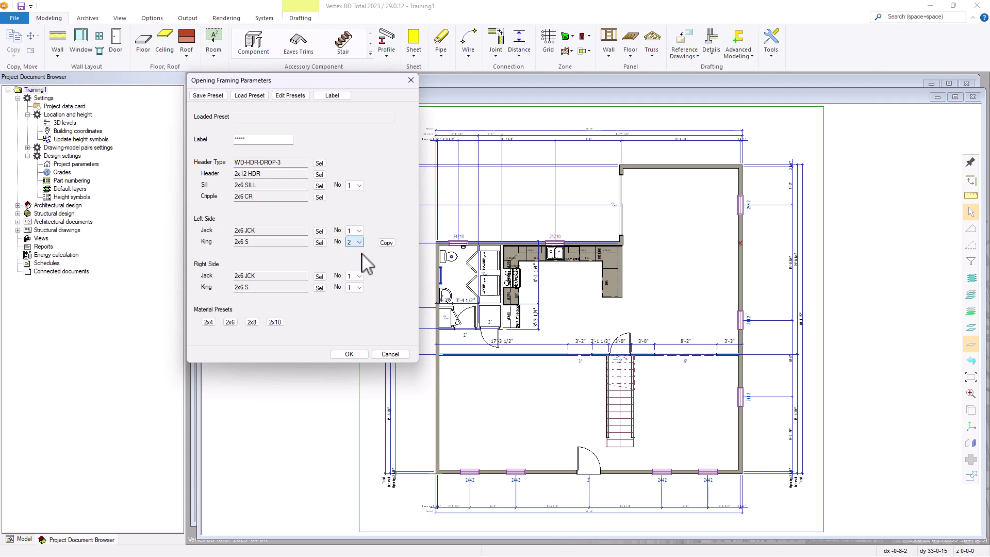
pyautogui.click(359, 287)
pyautogui.click(361, 305)
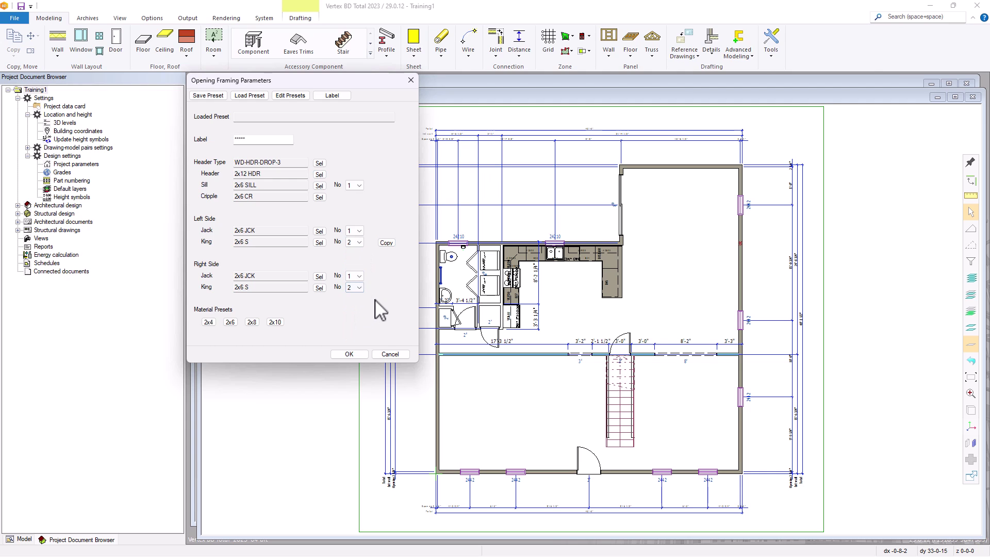
pyautogui.click(349, 353)
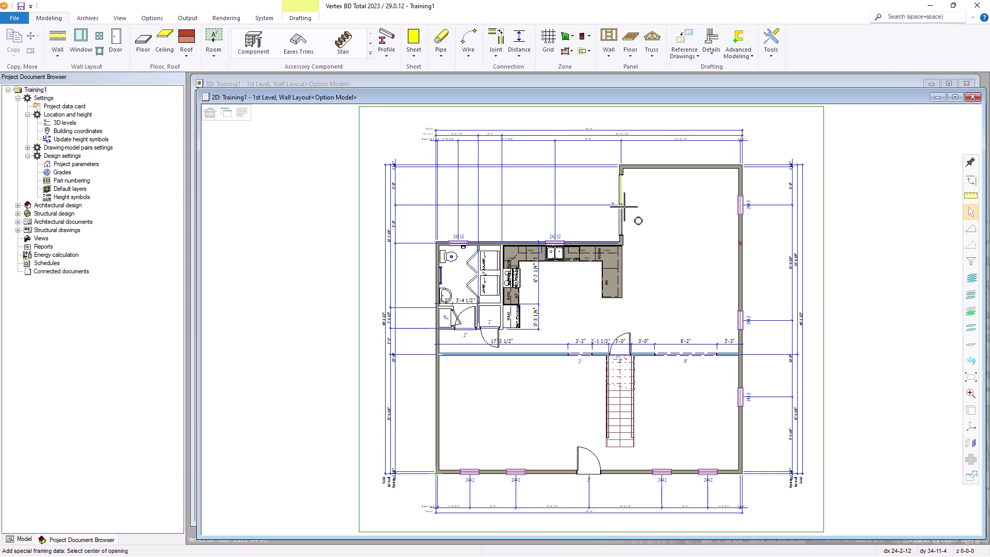
# - Apply the special framing detail to the Family room's 8' sliding door by picking the center of its opening
pyautogui.scroll(1, 622, 209)
pyautogui.scroll(4, 623, 209)
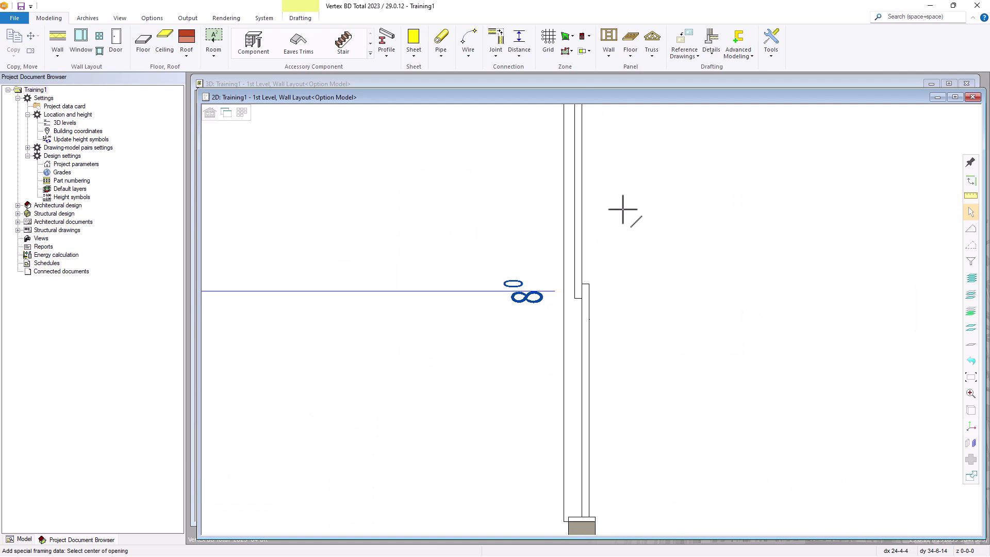
pyautogui.click(563, 293)
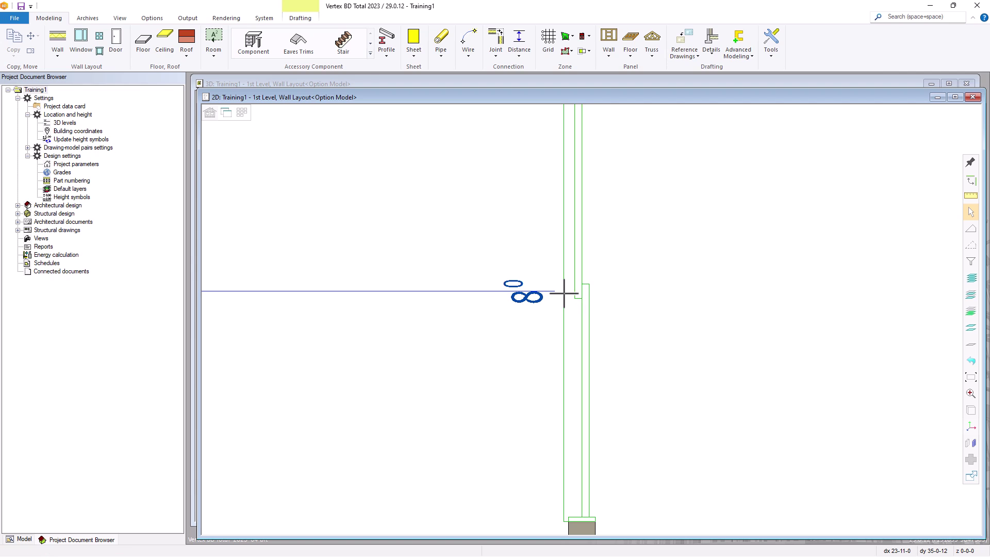
pyautogui.rightClick(574, 382)
pyautogui.click(577, 390)
pyautogui.scroll(1, 539, 308)
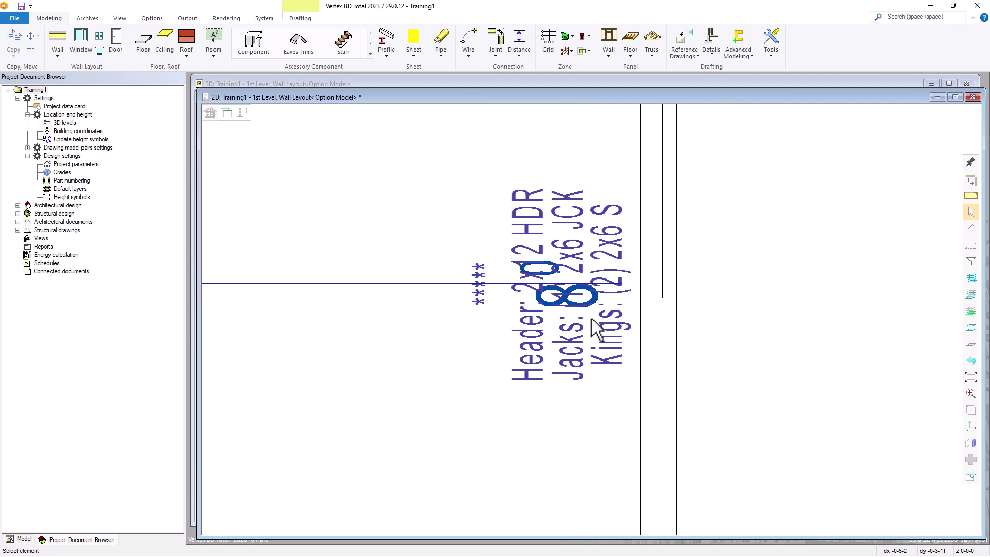
# - Move the sliding door's special framing text from inside the Family room wall opening to the clear area on the room side
pyautogui.click(595, 304)
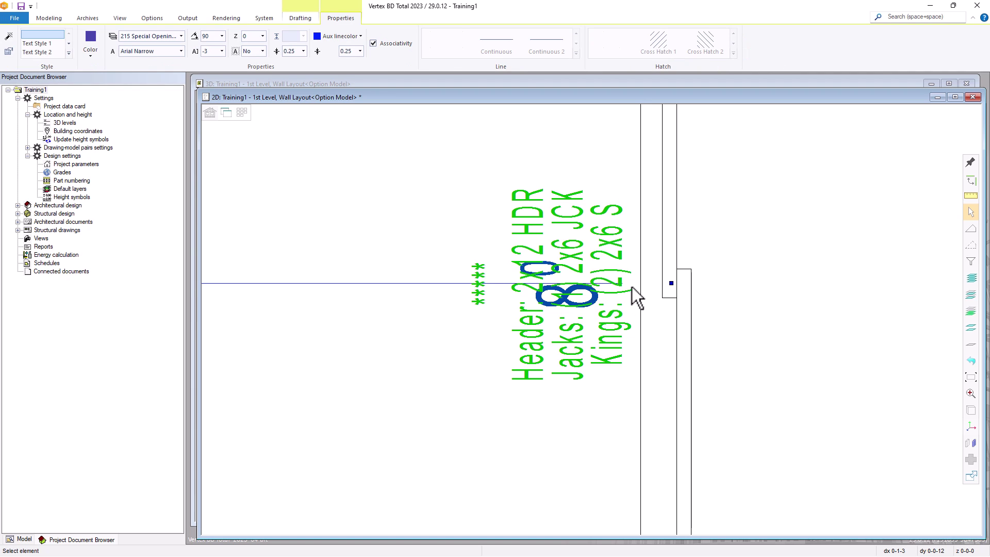
pyautogui.click(581, 292)
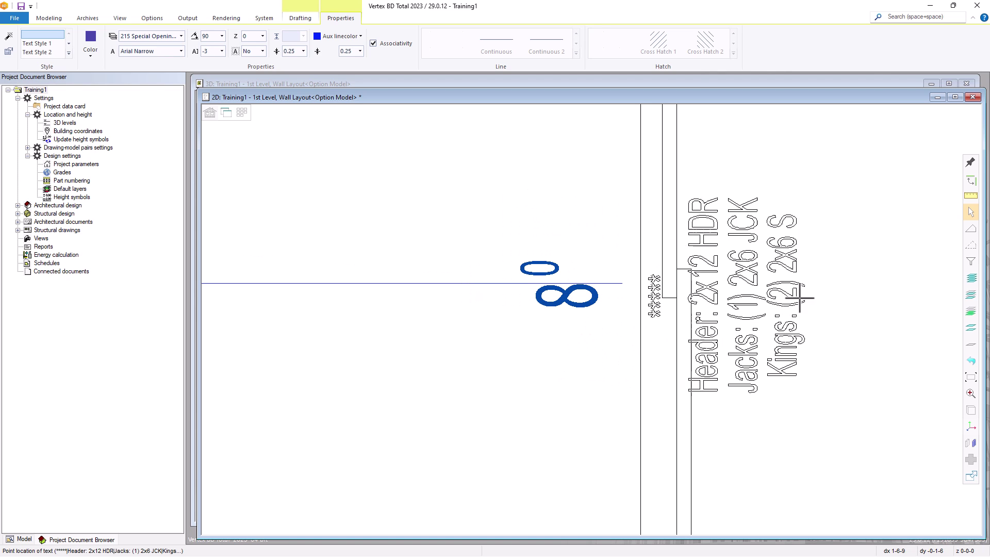
pyautogui.click(819, 290)
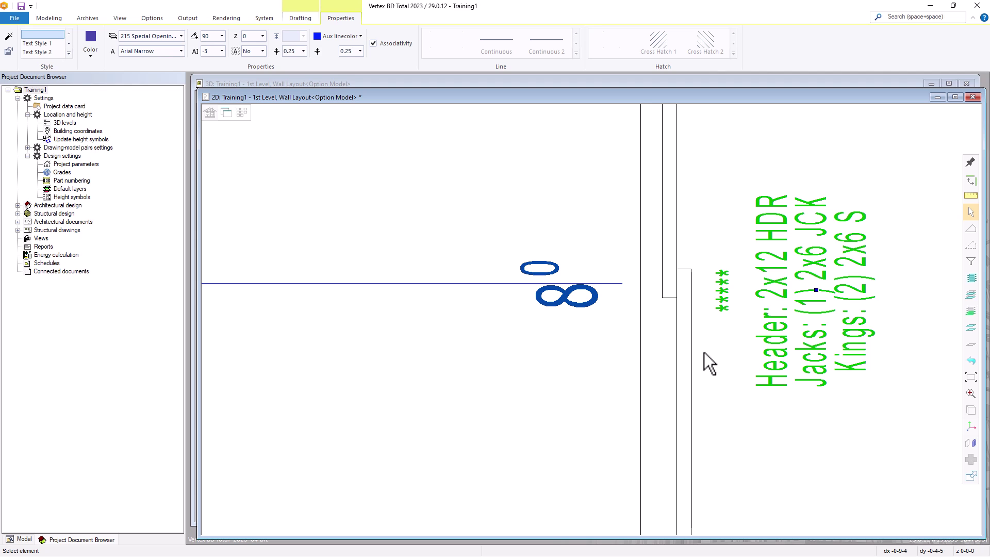
pyautogui.scroll(-5, 703, 352)
pyautogui.press('Escape')
pyautogui.scroll(-5, 632, 341)
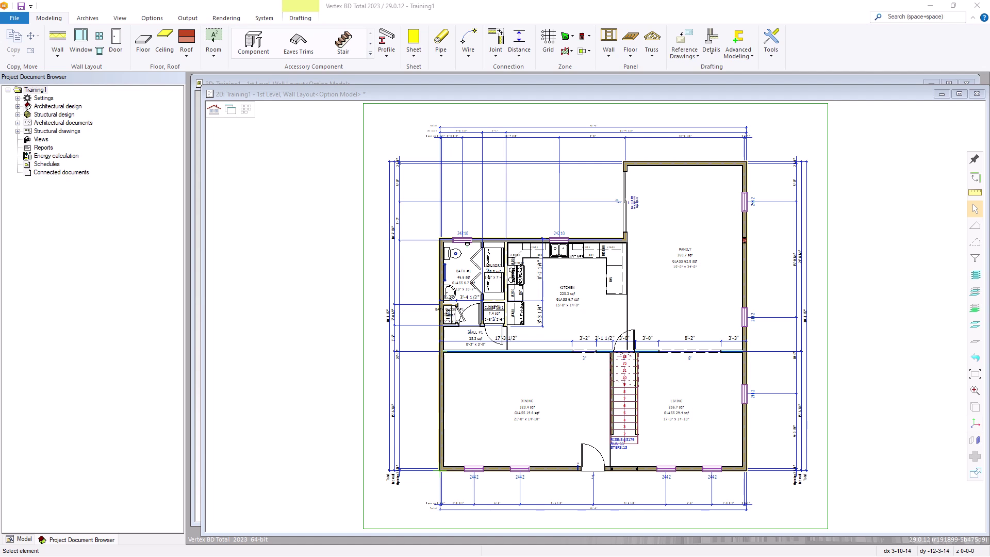
pyautogui.click(684, 163)
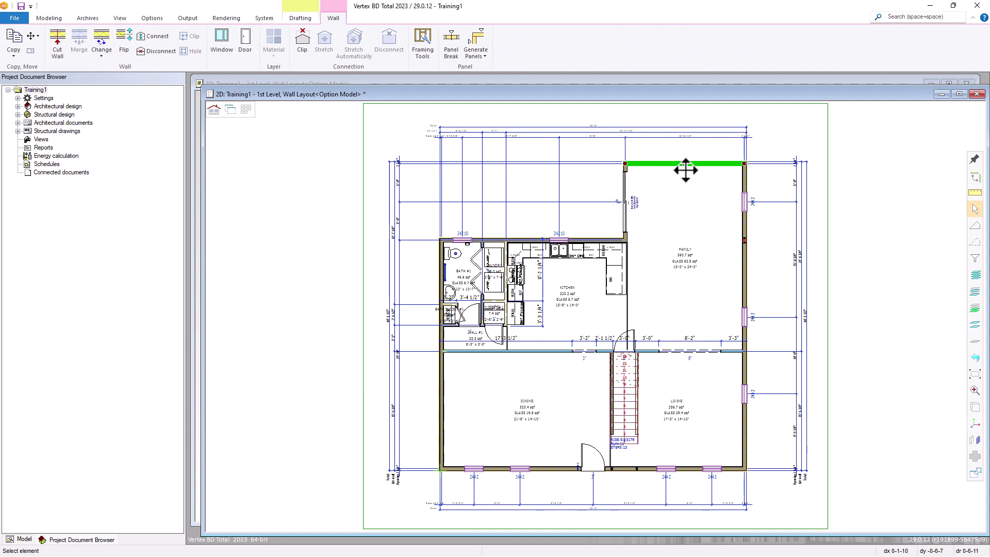
pyautogui.rightClick(686, 173)
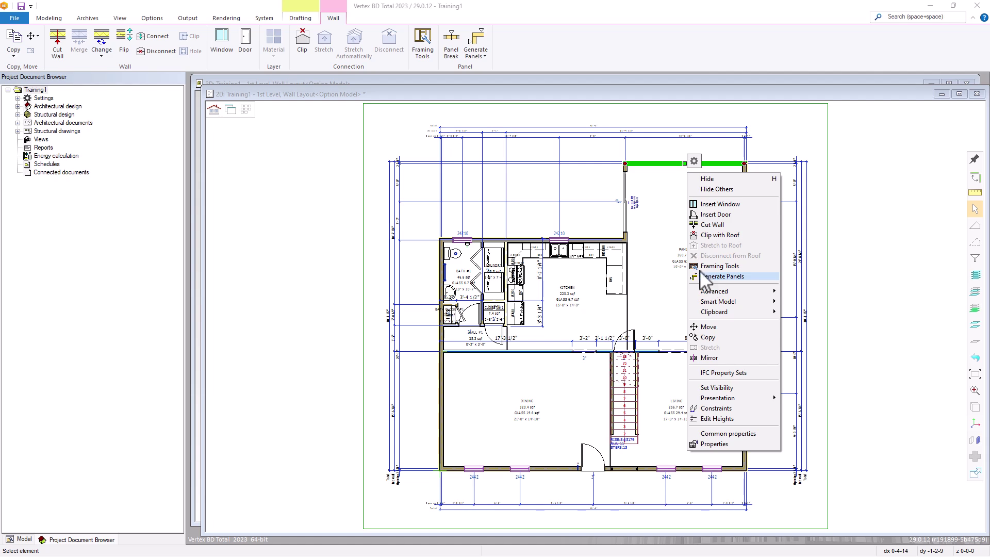
pyautogui.click(671, 240)
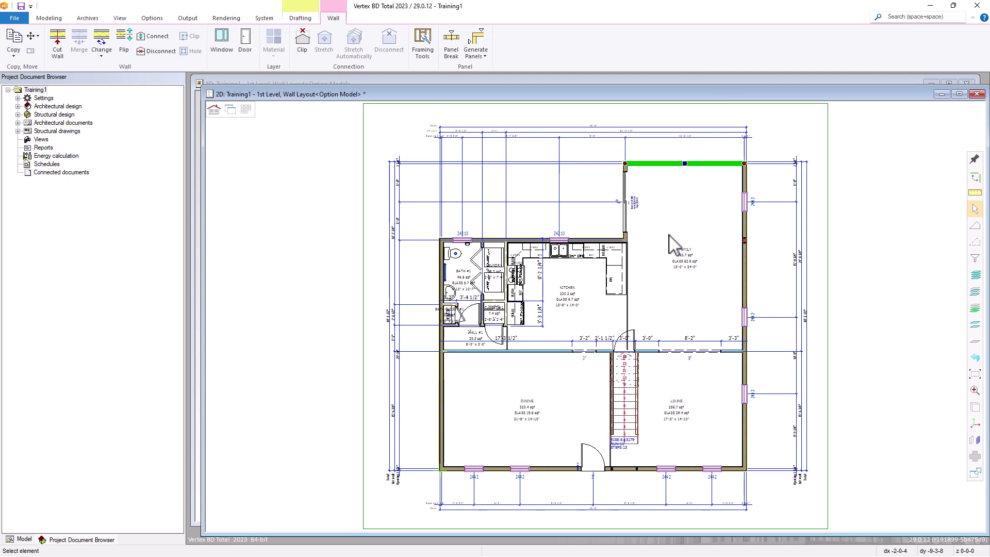
pyautogui.click(743, 230)
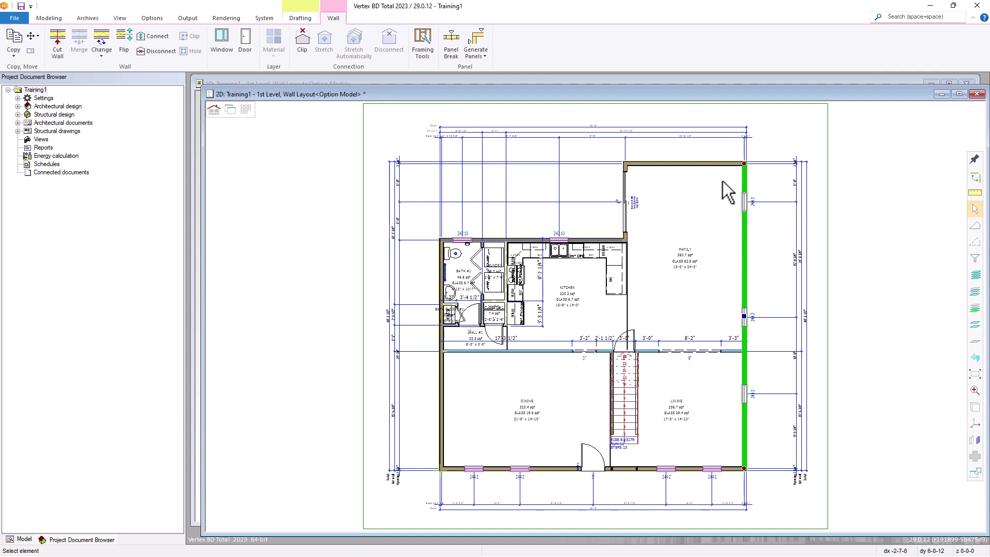
pyautogui.keyDown('ctrl'); pyautogui.click(721, 165); pyautogui.keyUp('ctrl')
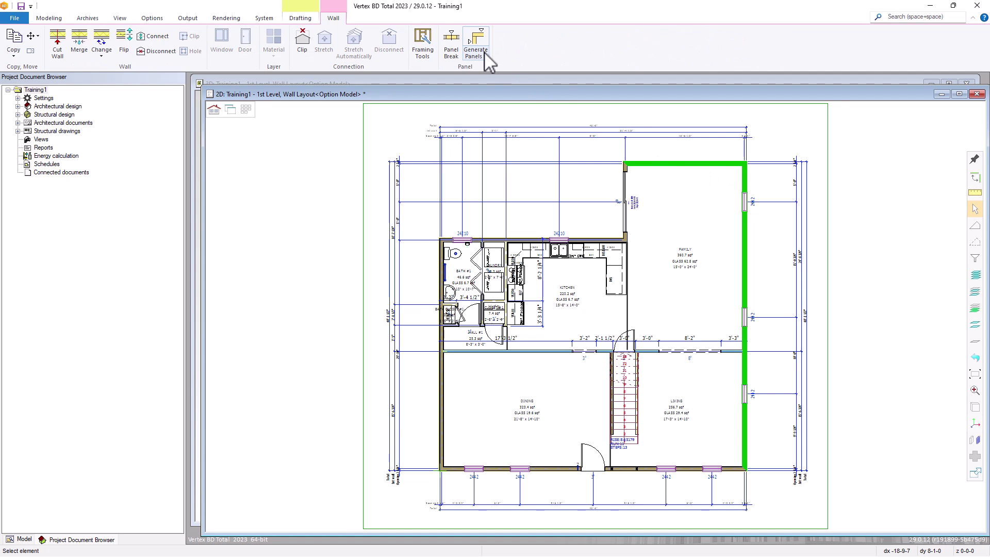
pyautogui.click(673, 188)
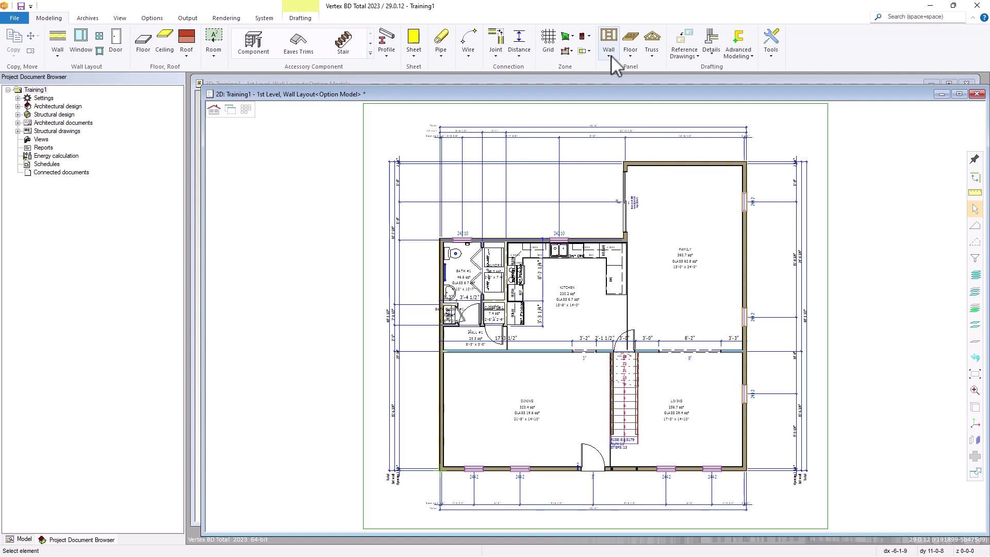
# - Start generating wall panels and set the panel labels to use wall attributes
pyautogui.click(611, 55)
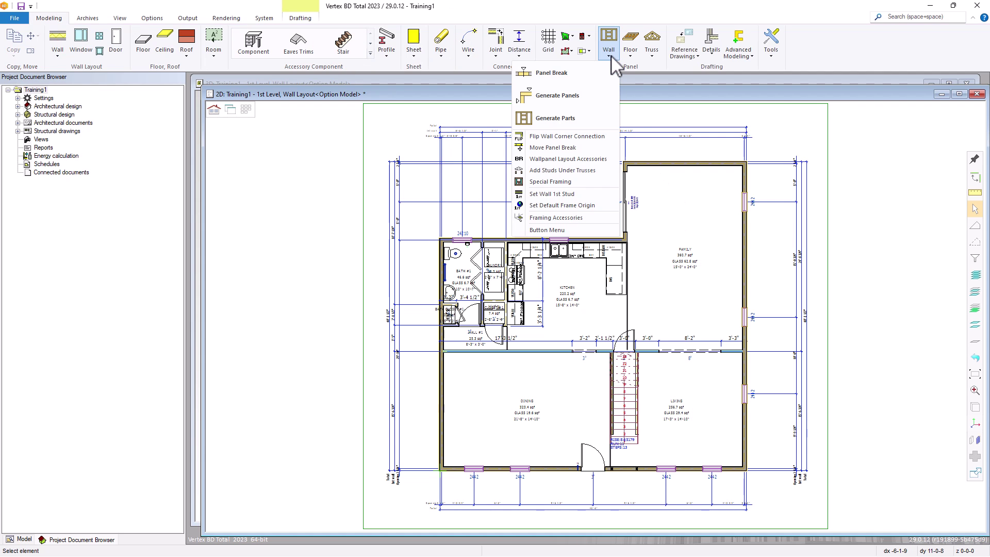
pyautogui.click(566, 97)
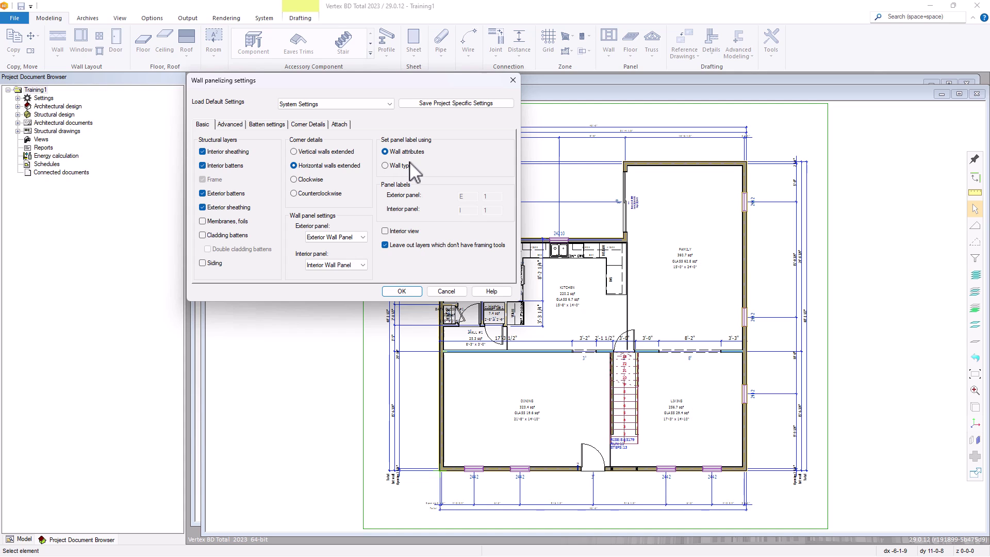
pyautogui.click(385, 166)
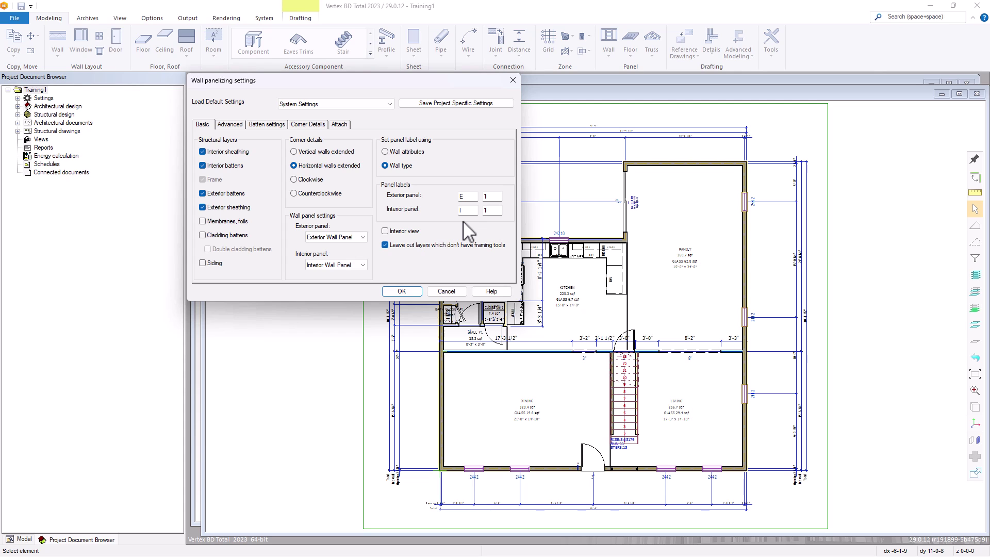
pyautogui.click(385, 152)
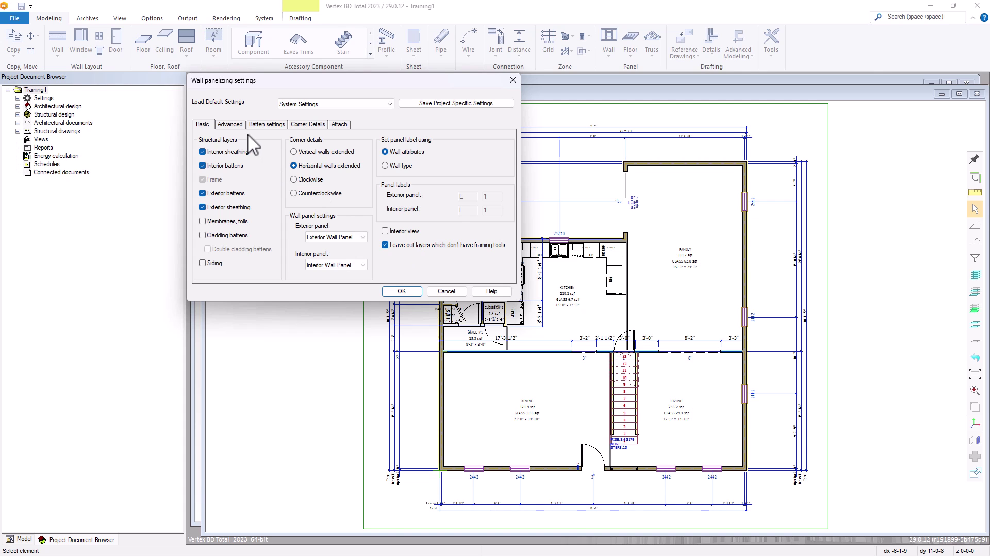
# - Review the advanced, batten, corner detail and attachment options in the wall panelizing settings
pyautogui.click(233, 125)
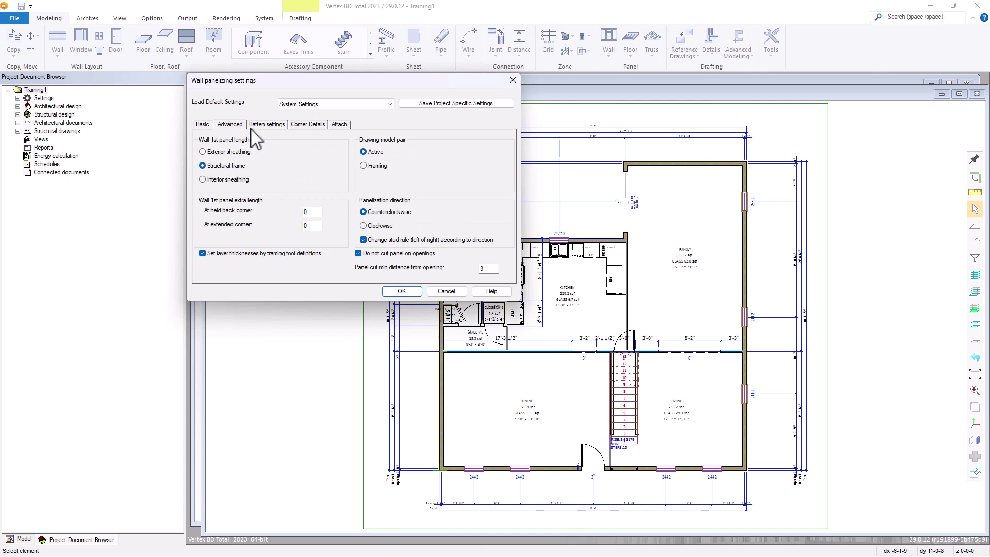
pyautogui.click(266, 127)
pyautogui.click(308, 129)
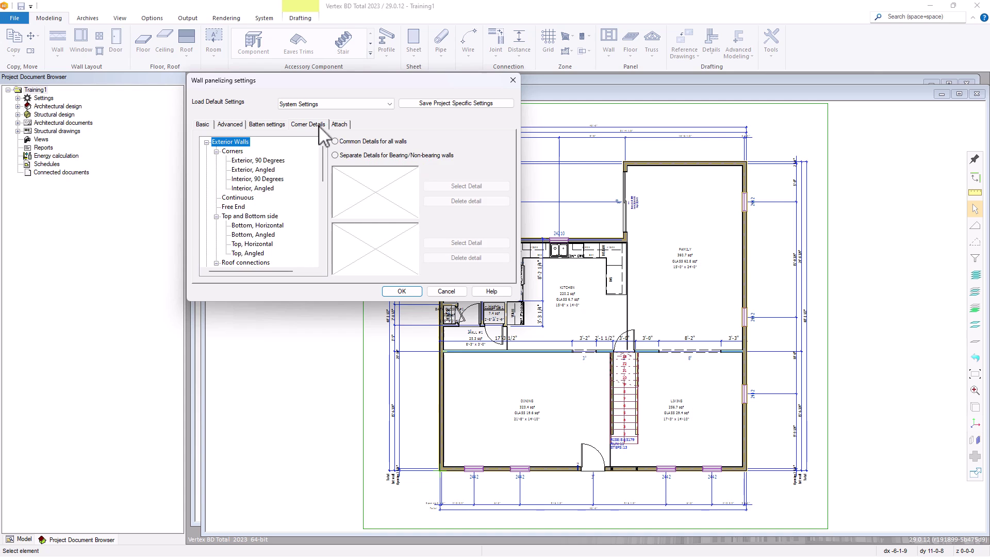
pyautogui.click(336, 126)
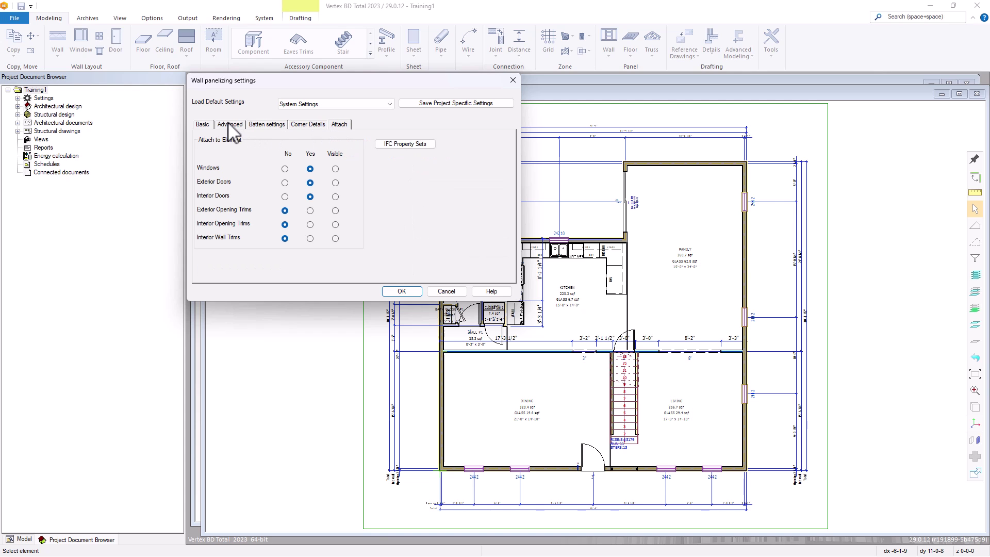
pyautogui.click(206, 126)
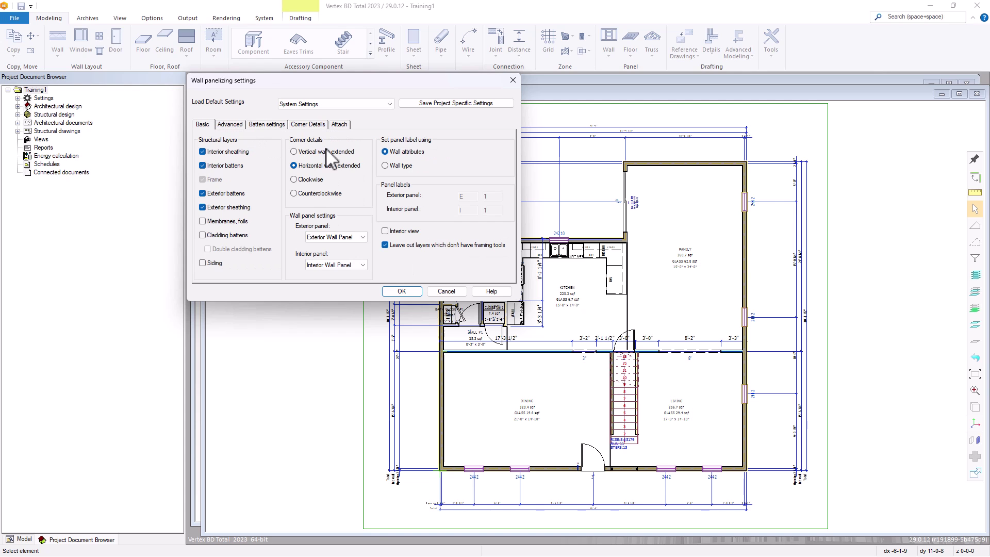
# - Accept the panelizing settings and generate panels for all exterior and interior walls of the 1st level
pyautogui.click(403, 291)
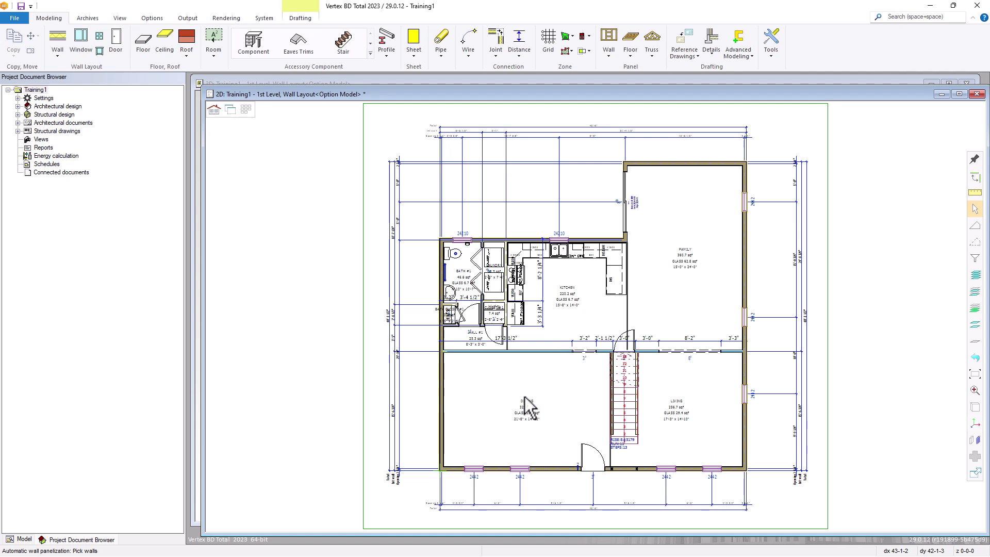
pyautogui.click(441, 440)
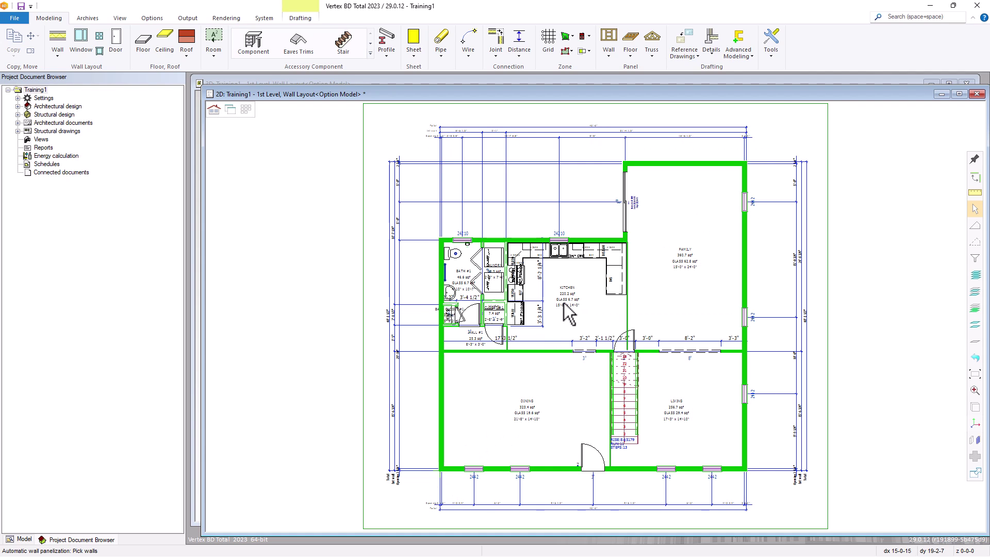
pyautogui.rightClick(564, 301)
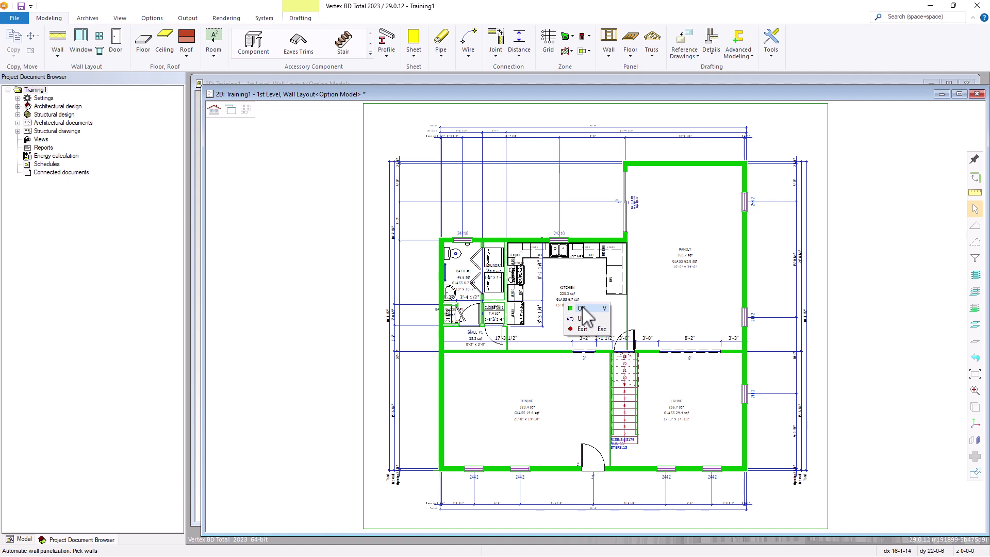
pyautogui.click(582, 307)
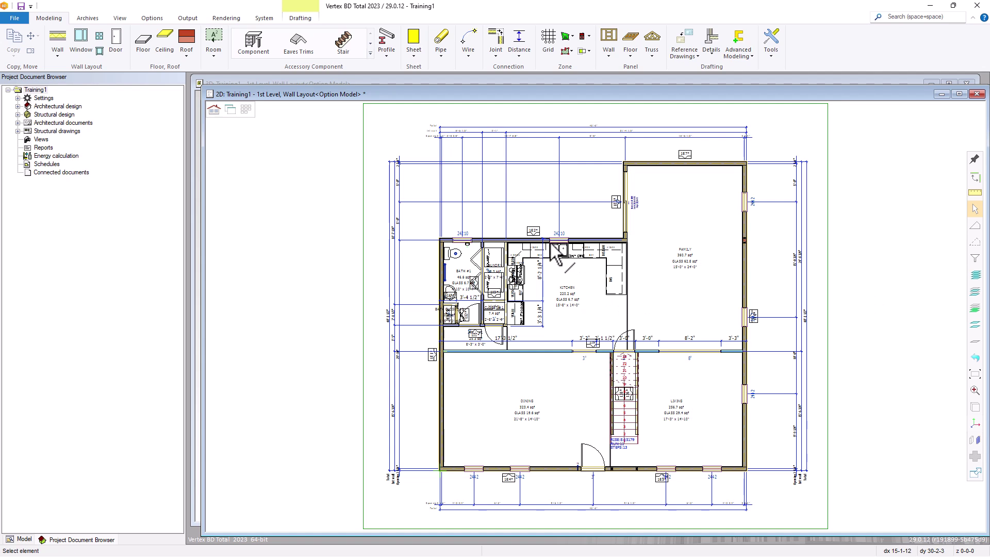
# - Examine the panel label on the exterior wall above the kitchen sink
pyautogui.scroll(4, 537, 253)
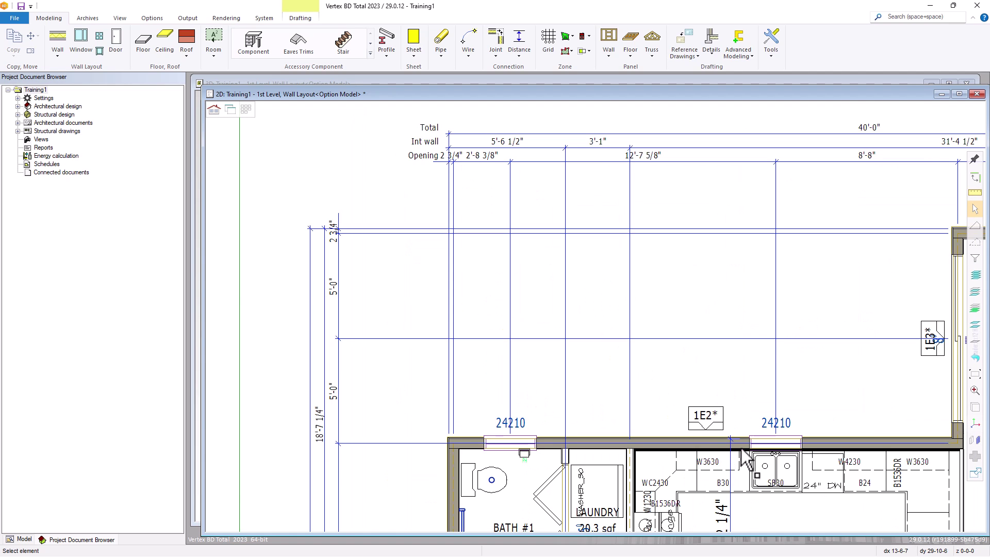
pyautogui.scroll(3, 590, 323)
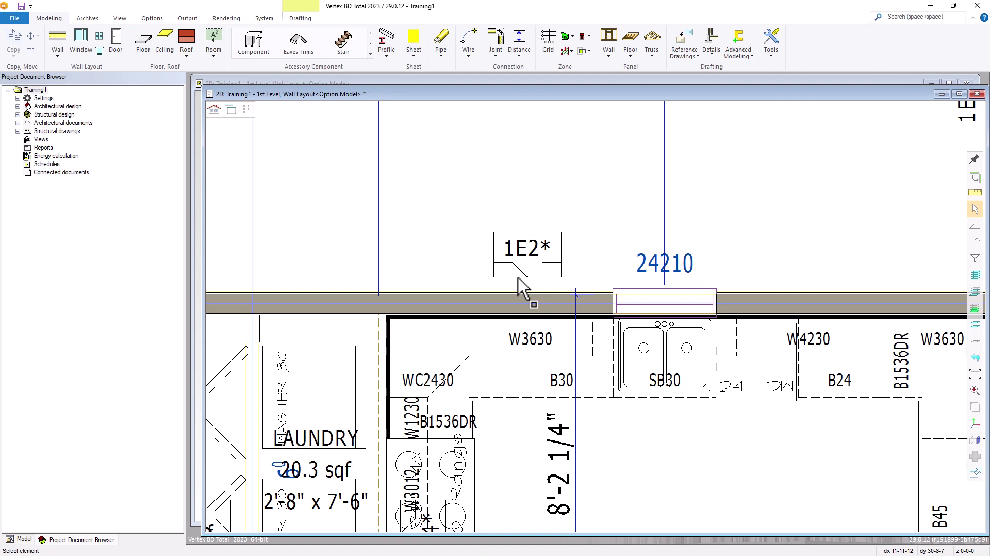
pyautogui.press('Home')
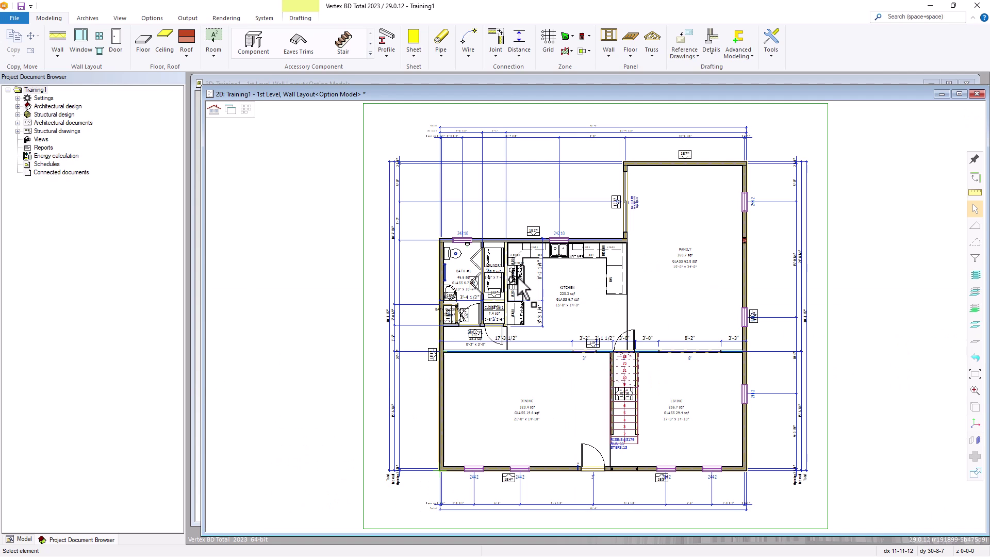
pyautogui.click(589, 276)
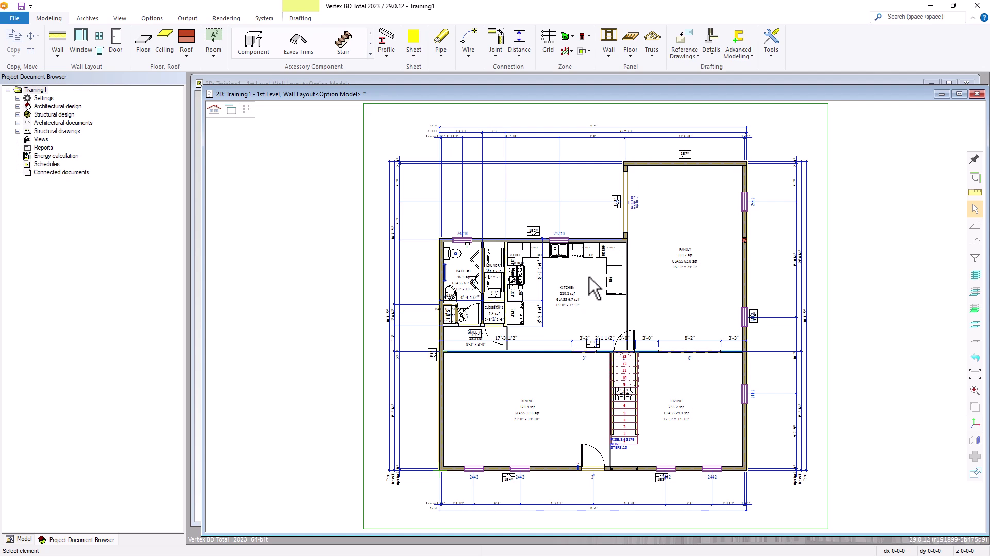
pyautogui.click(689, 156)
pyautogui.rightClick(688, 156)
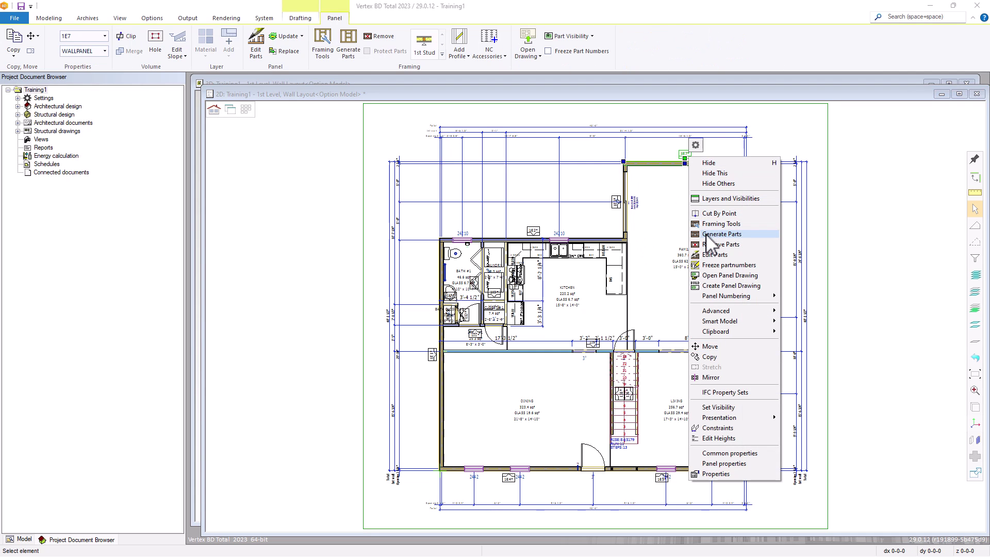
pyautogui.click(659, 246)
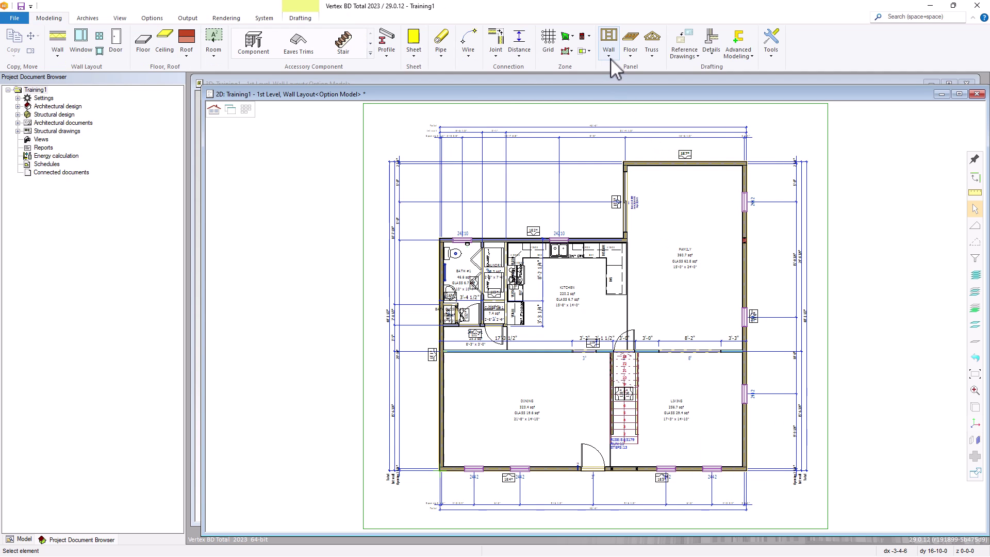
# - Generate the framing parts for all exterior wall panels of the 1st level
pyautogui.click(611, 58)
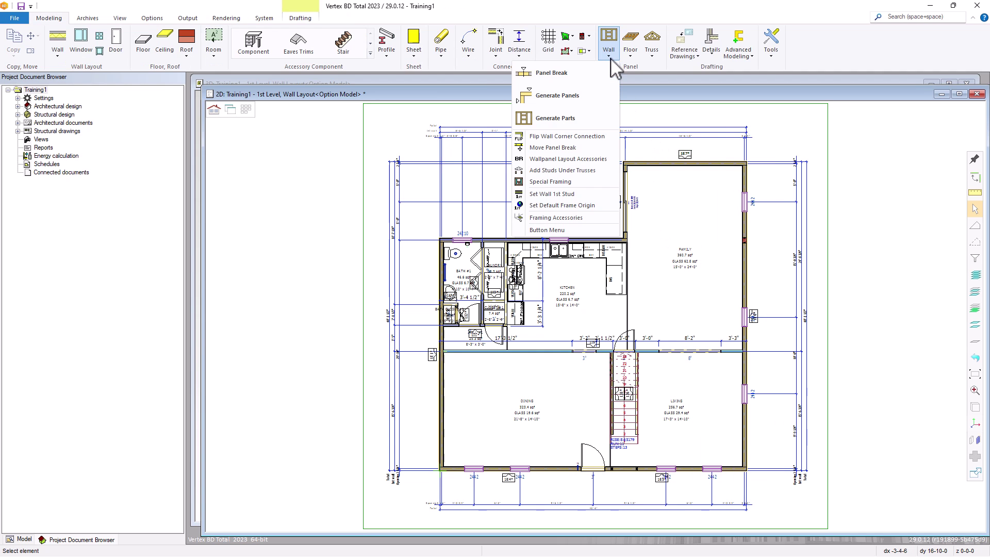
pyautogui.click(570, 120)
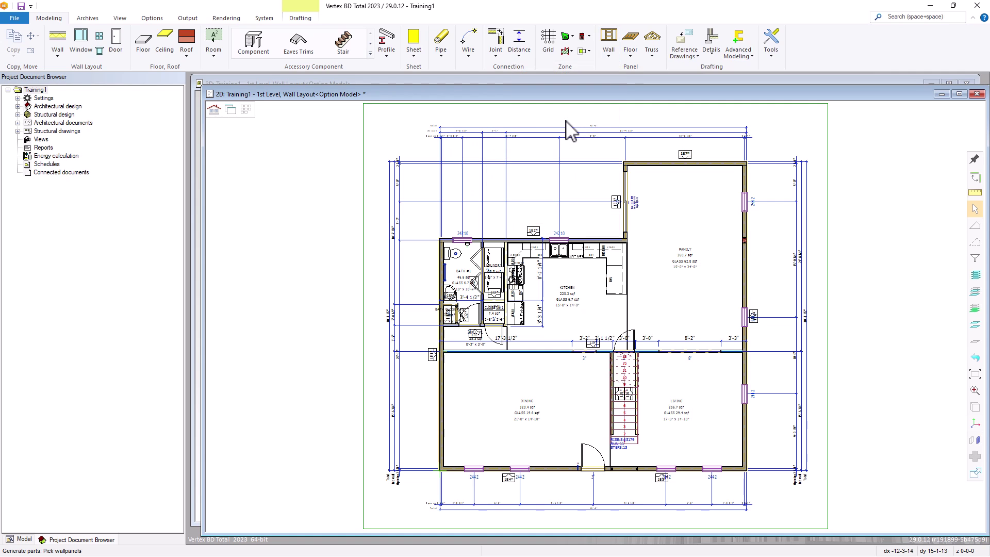
pyautogui.click(679, 155)
pyautogui.click(679, 154)
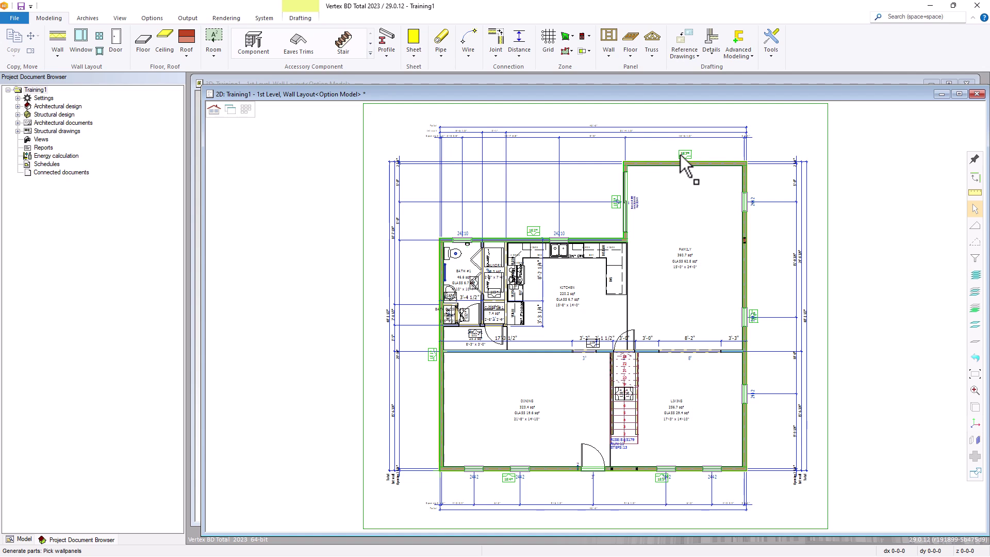
pyautogui.rightClick(657, 255)
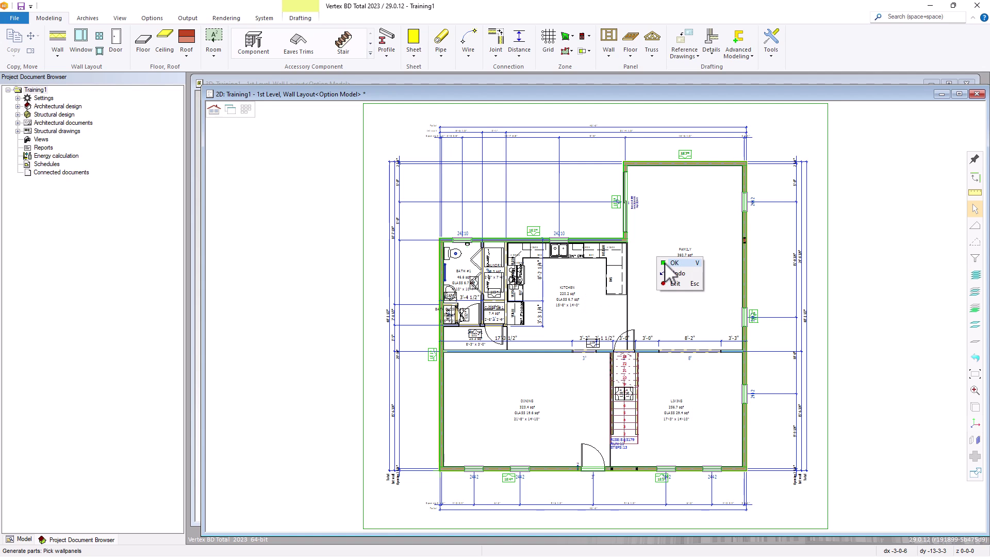
pyautogui.click(674, 263)
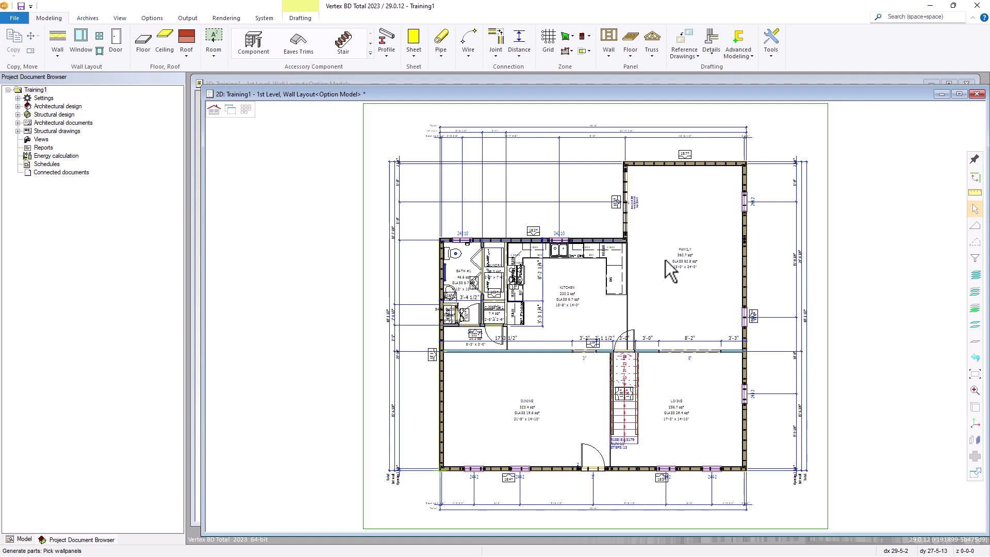
# - Generate the framing parts for all interior wall panels of the 1st level
pyautogui.doubleClick(478, 337)
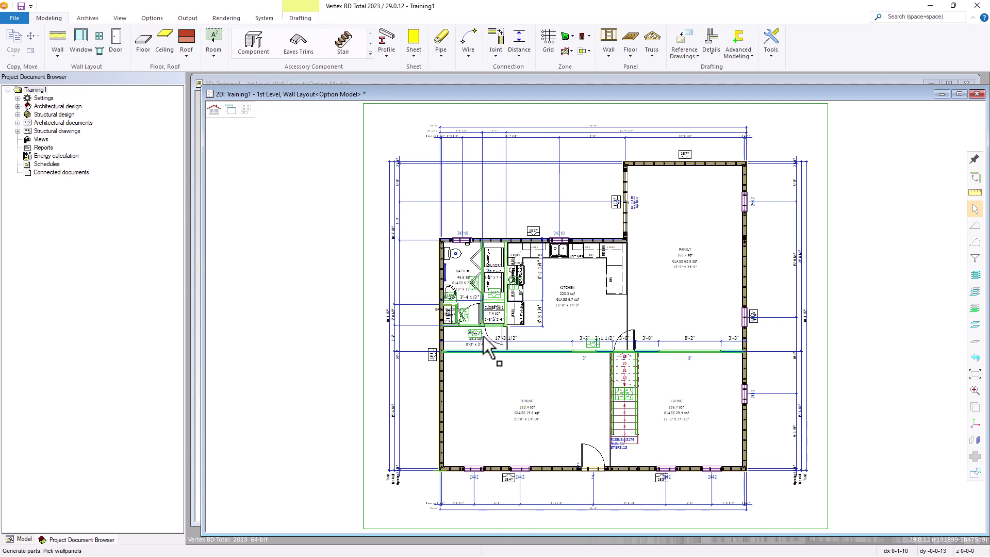
pyautogui.rightClick(510, 328)
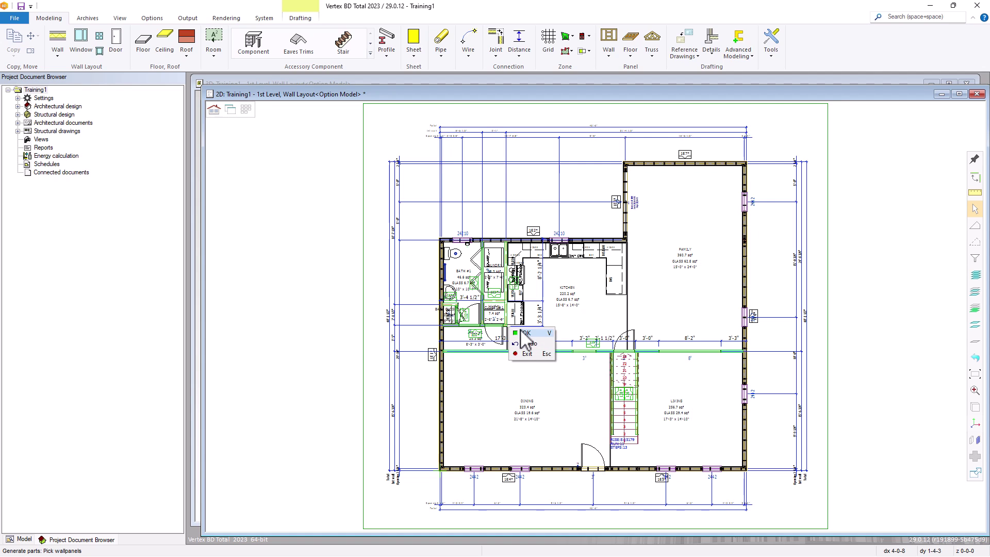
pyautogui.click(522, 332)
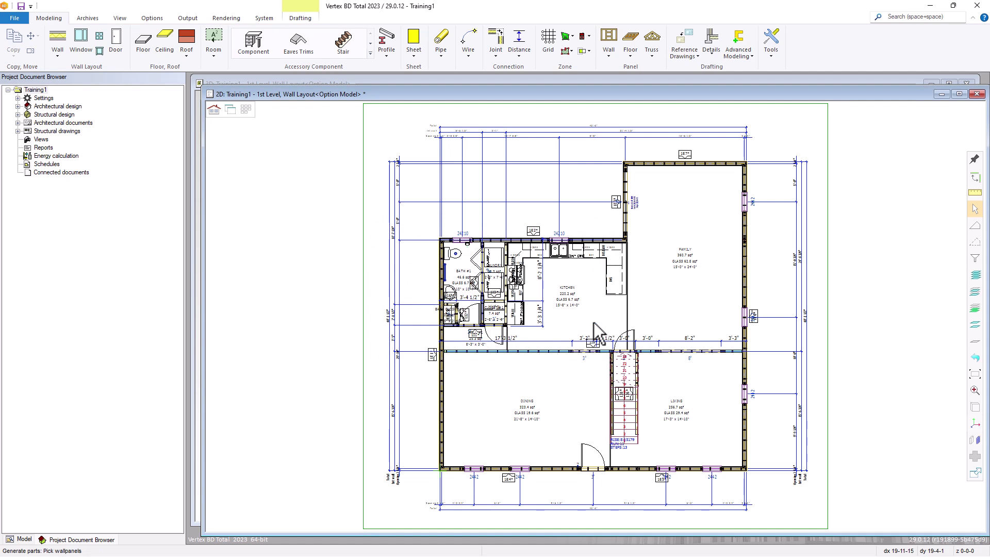
# - Examine the generated framing in the plan at the stair wall openings and around the family room's exterior walls
pyautogui.scroll(4, 593, 360)
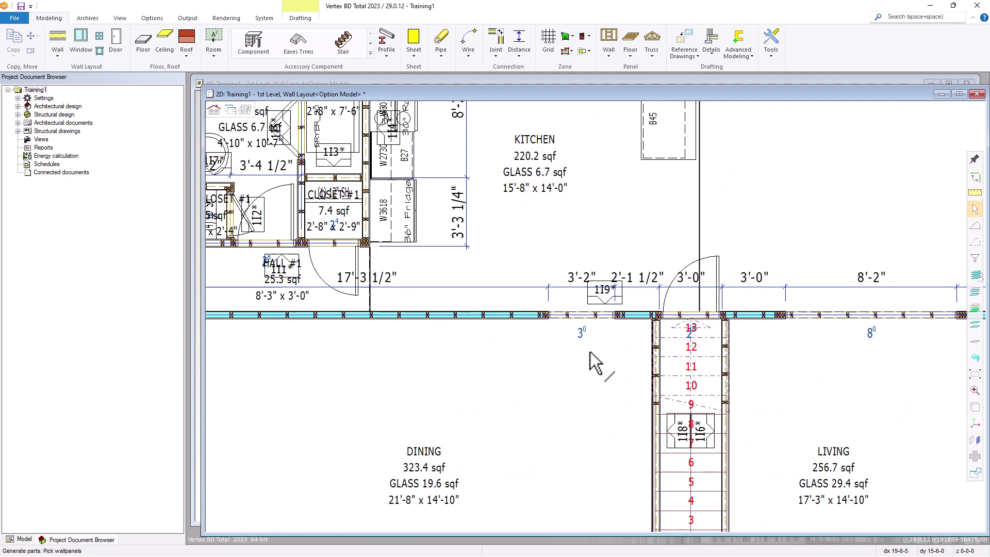
pyautogui.scroll(1, 605, 329)
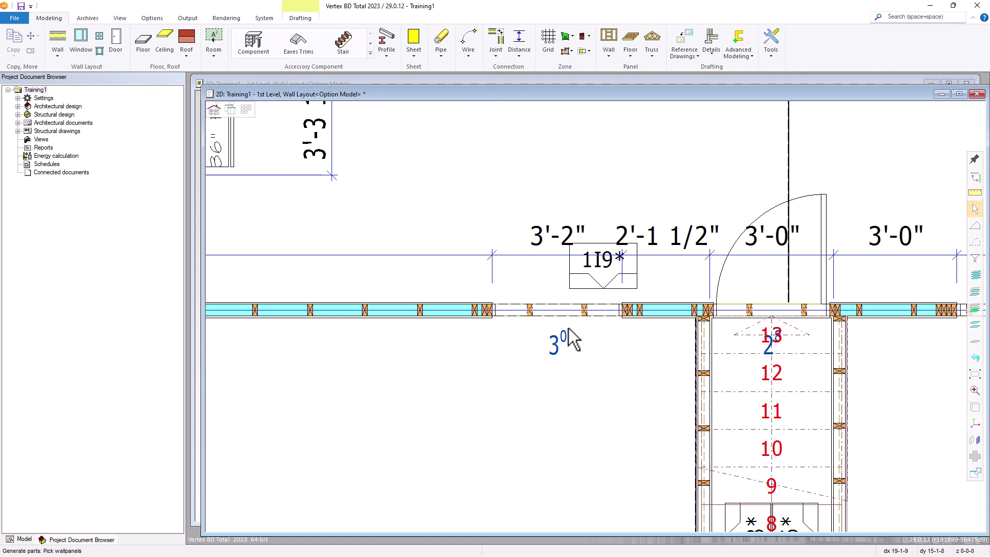
pyautogui.scroll(-5, 568, 328)
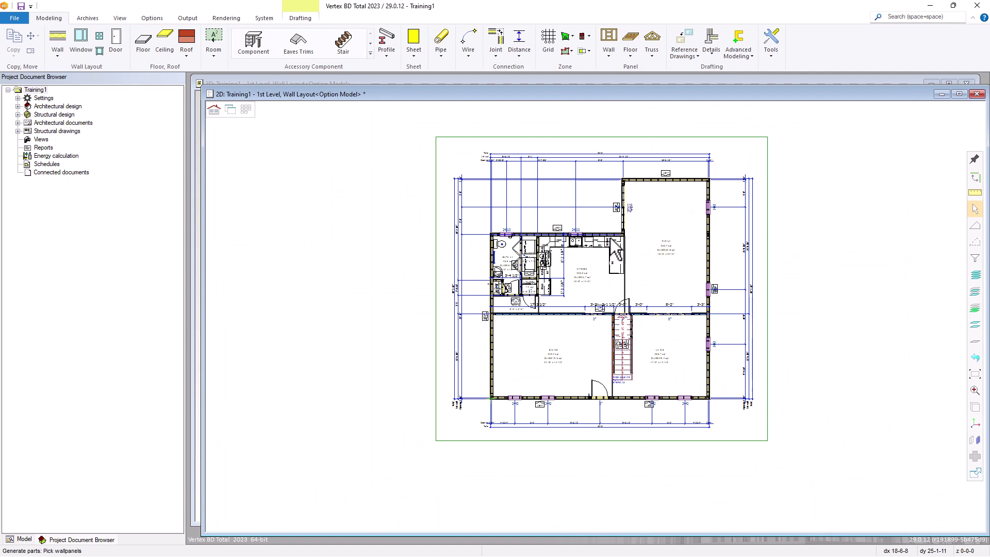
pyautogui.scroll(3, 641, 214)
pyautogui.scroll(2, 657, 283)
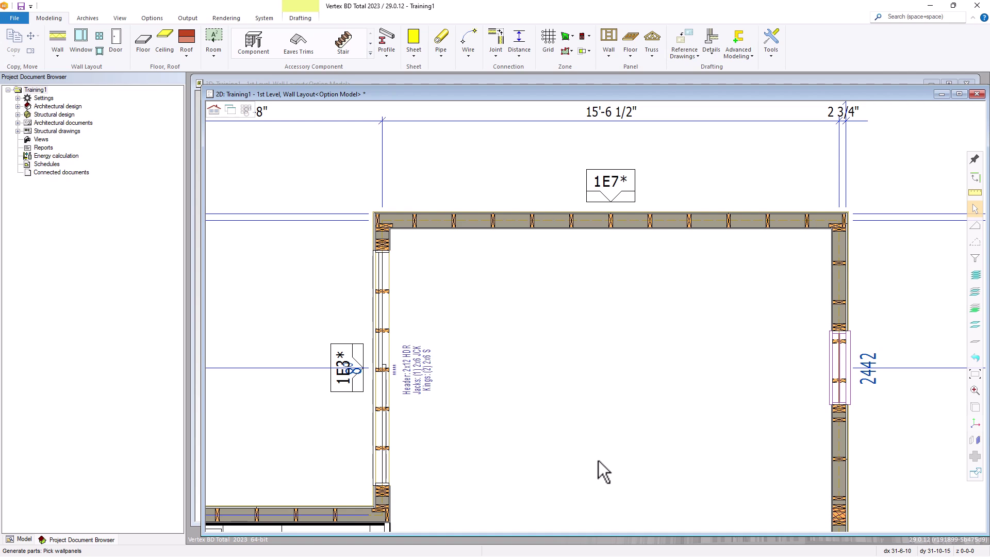
pyautogui.middleClick(560, 372)
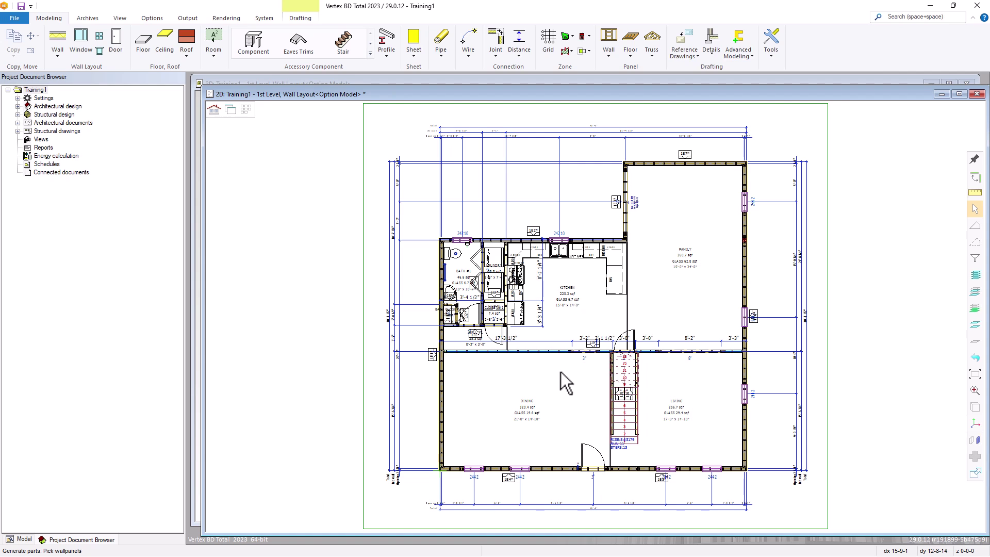
# - Open the 3D wall framing model of the 1st level and hide the entire 2nd floor
pyautogui.click(235, 113)
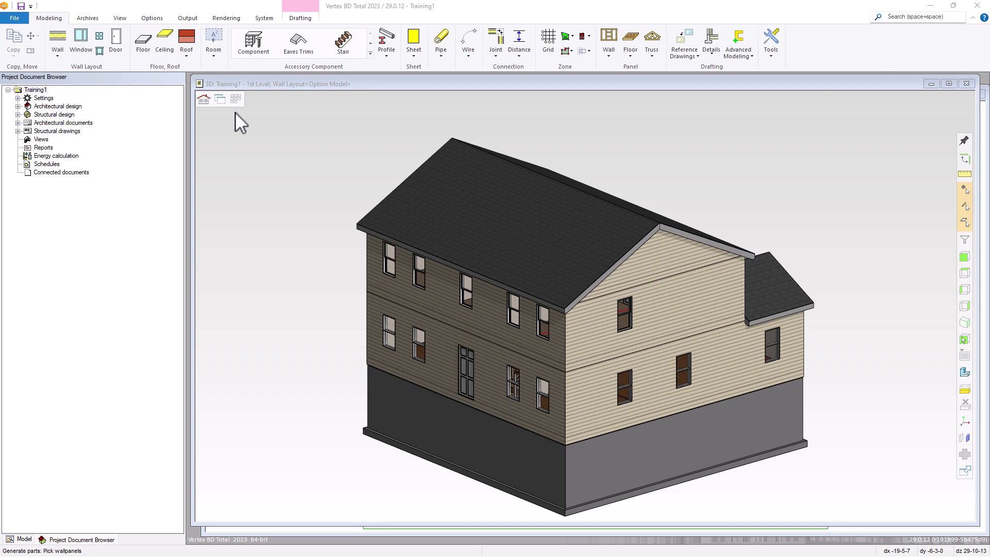
pyautogui.click(205, 101)
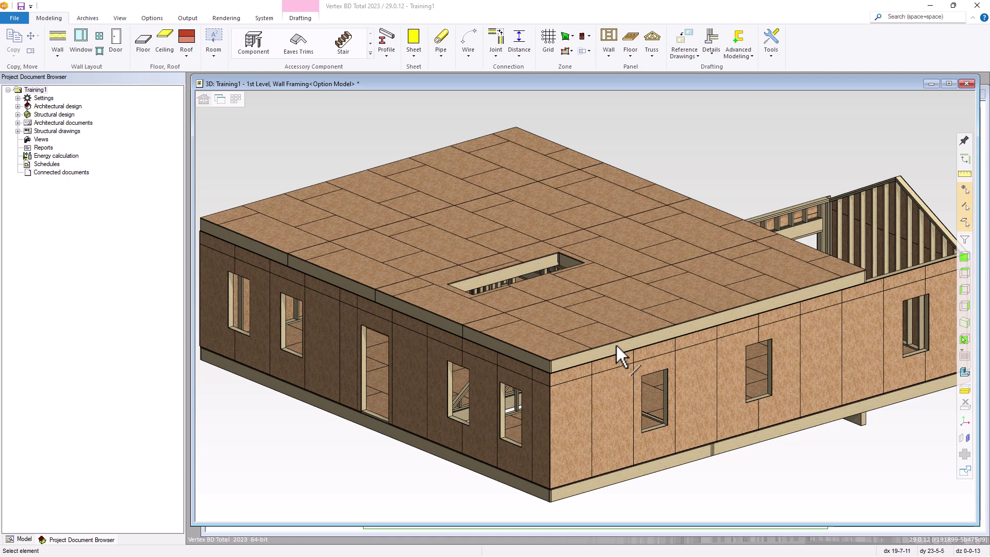
pyautogui.click(23, 539)
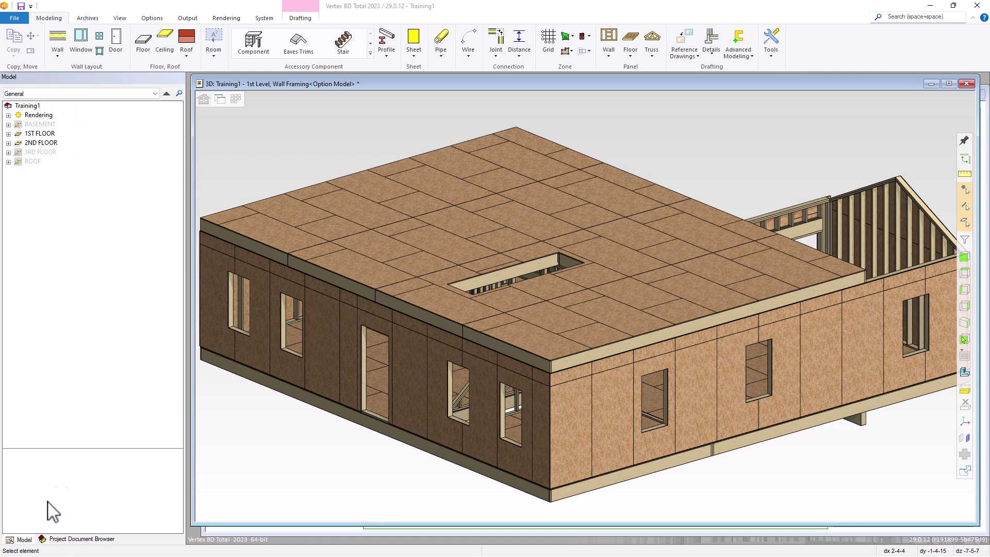
pyautogui.click(9, 143)
pyautogui.click(31, 143)
pyautogui.rightClick(32, 144)
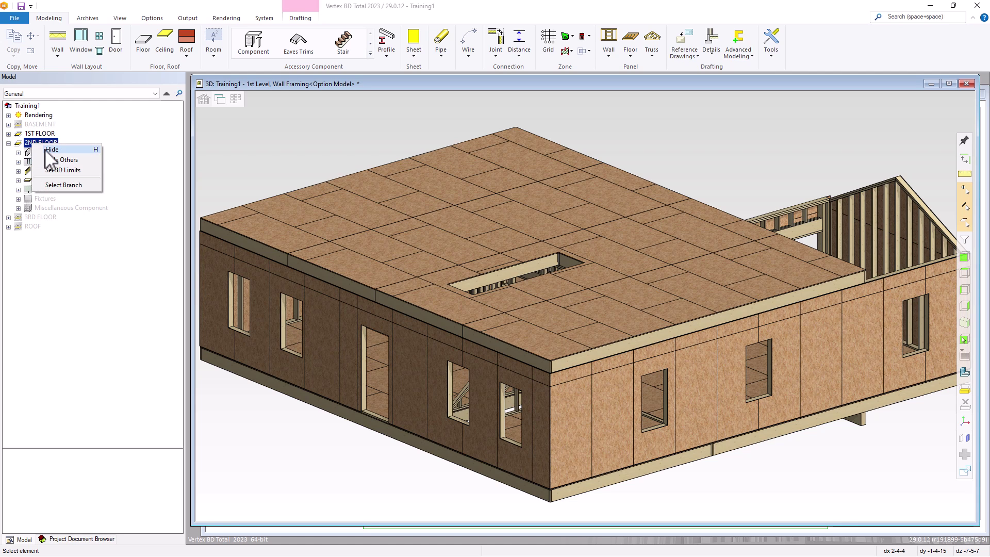
pyautogui.click(52, 150)
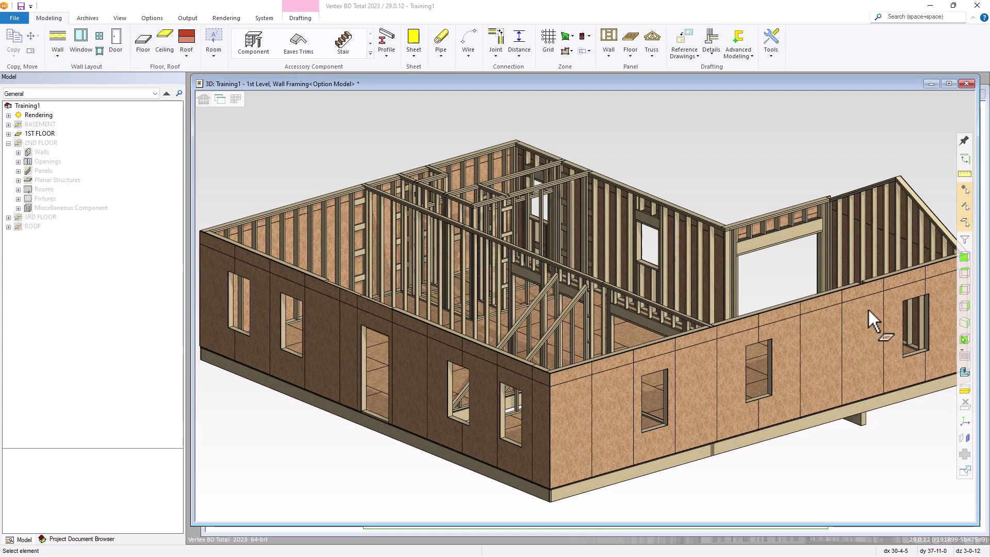
# - Hide the upper OSB sheathing sheet covering the beam pocket in exterior wall panel 1E6
pyautogui.scroll(3, 870, 310)
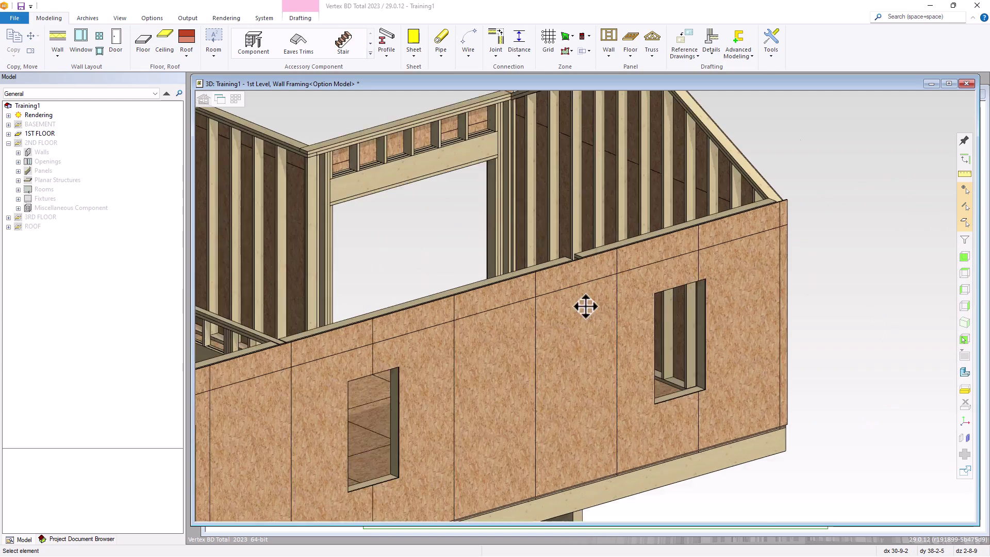
pyautogui.scroll(2, 586, 306)
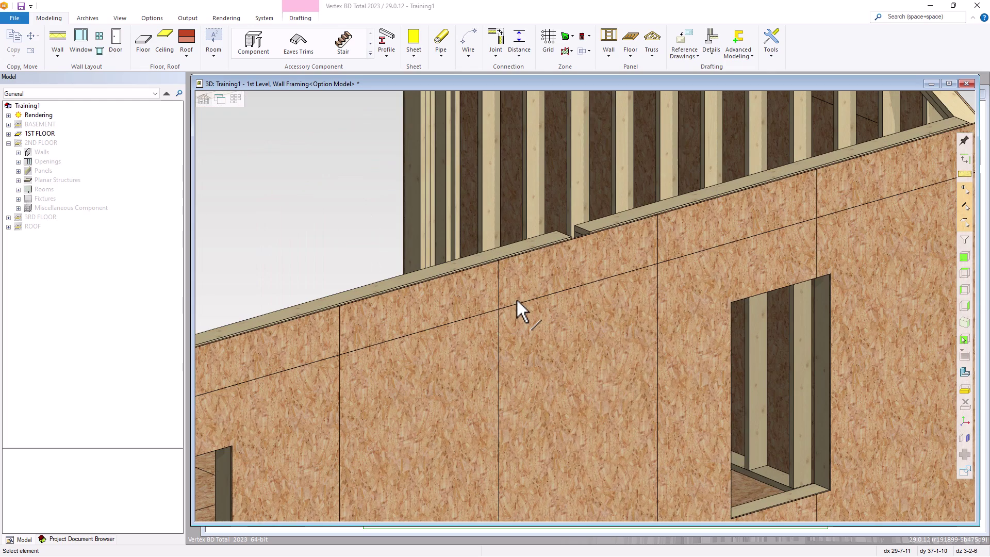
pyautogui.scroll(1, 588, 296)
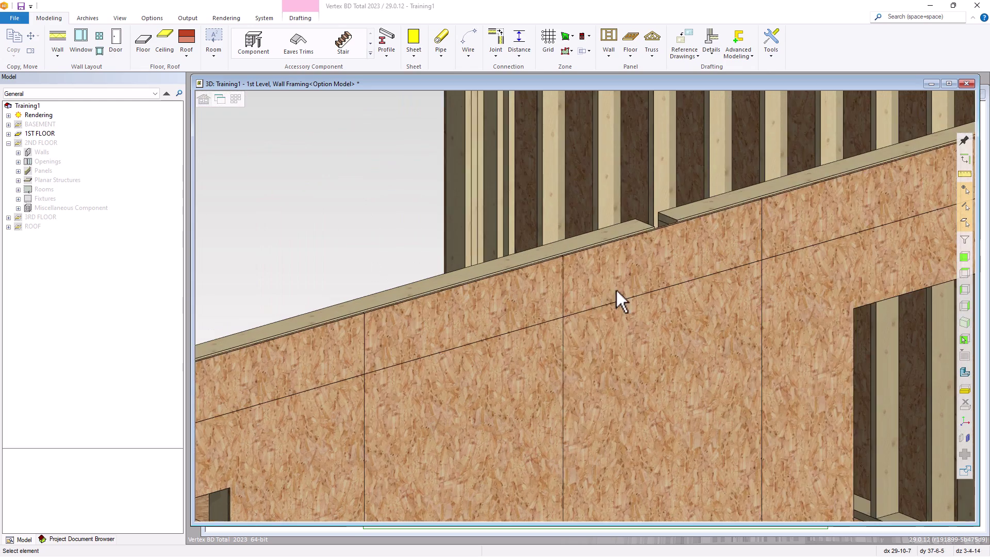
pyautogui.click(655, 287)
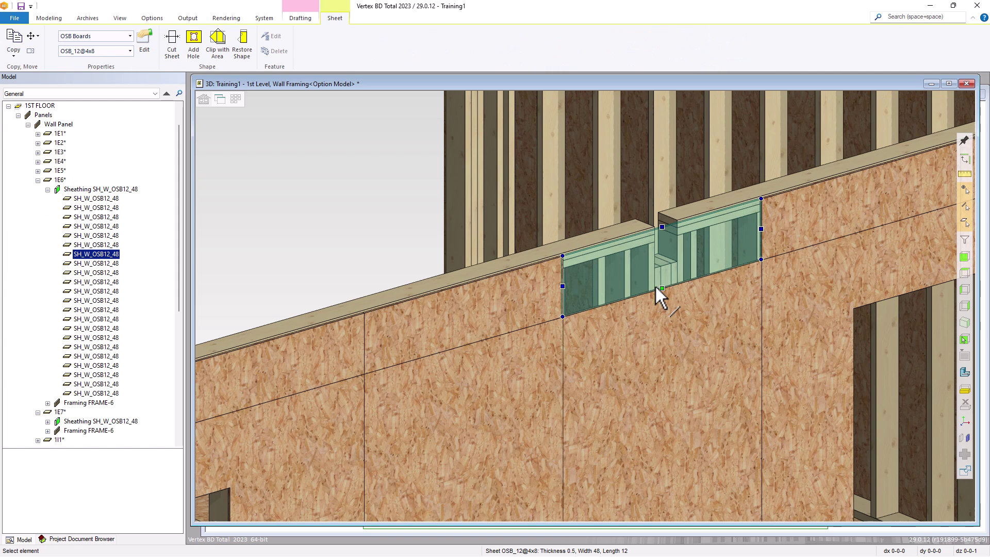
pyautogui.press('Delete')
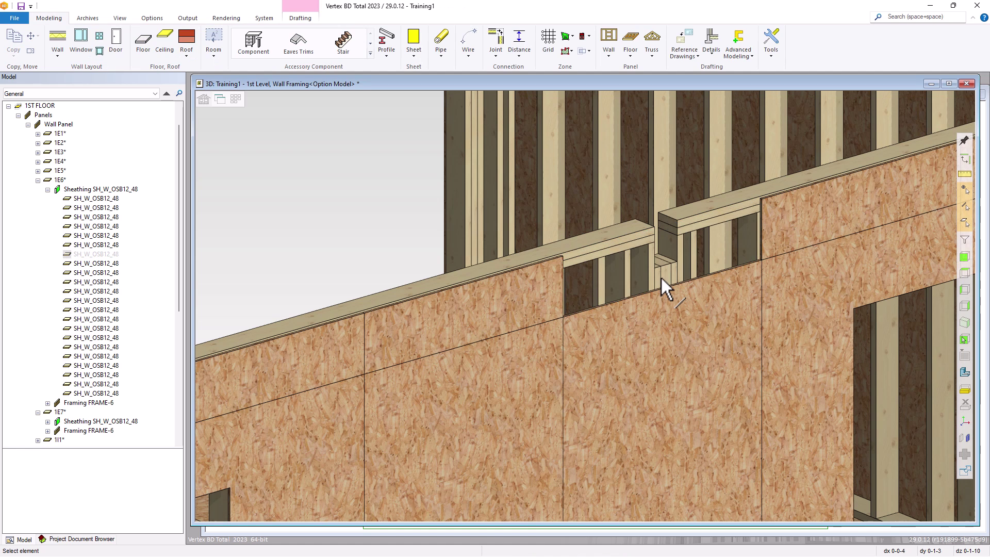
pyautogui.scroll(2, 662, 281)
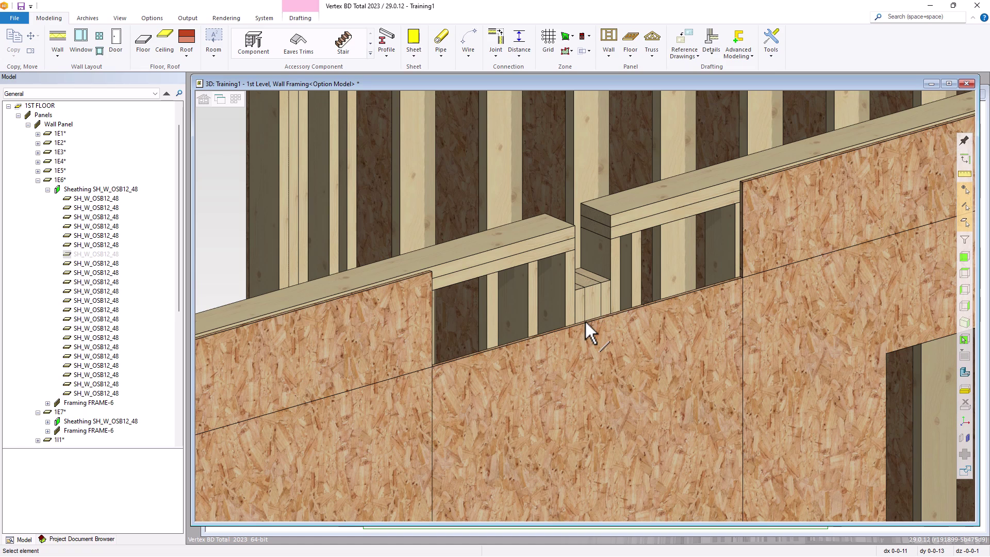
# - Hide the OSB sheathing sheets of panel 1E5 between the front entry door and the neighbouring living room window
pyautogui.scroll(-8, 585, 320)
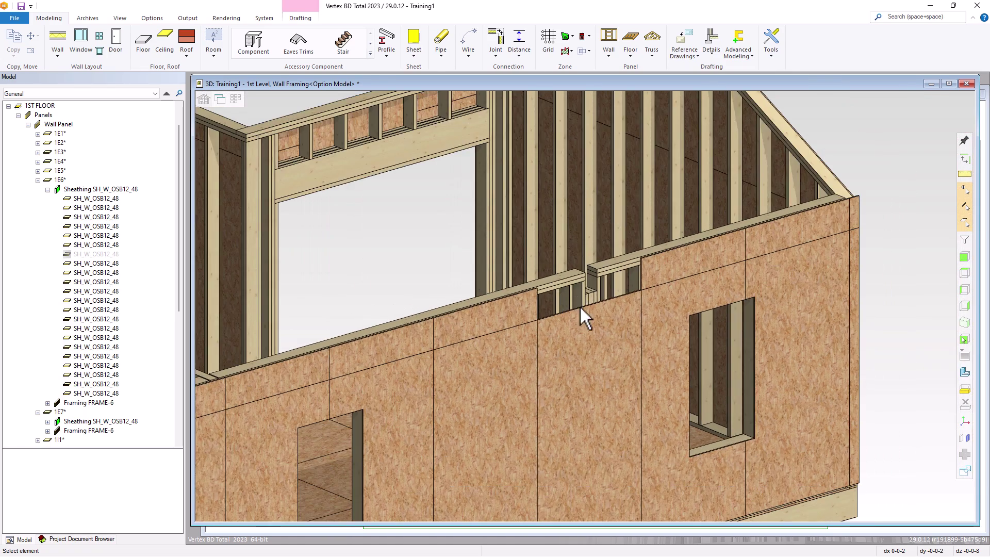
pyautogui.scroll(-6, 580, 309)
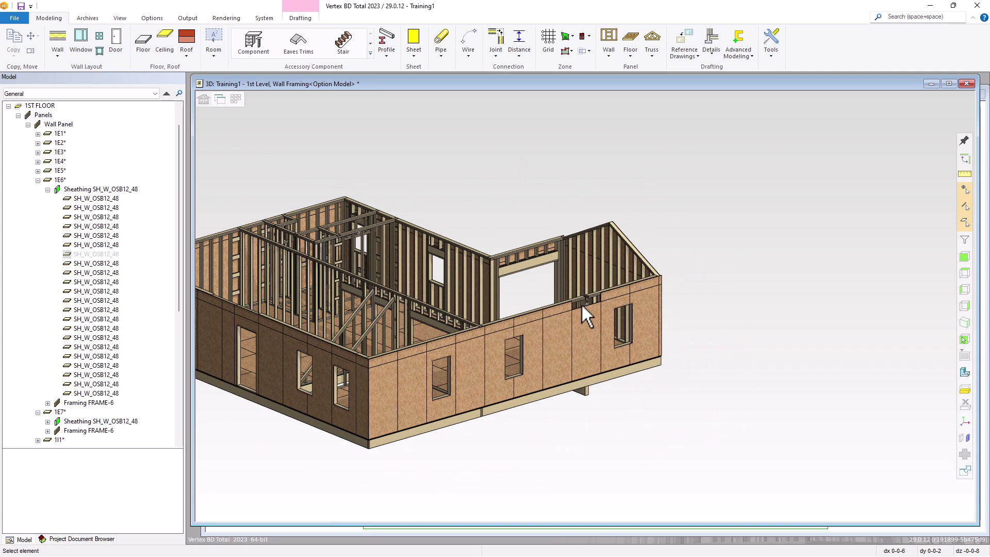
pyautogui.scroll(8, 586, 301)
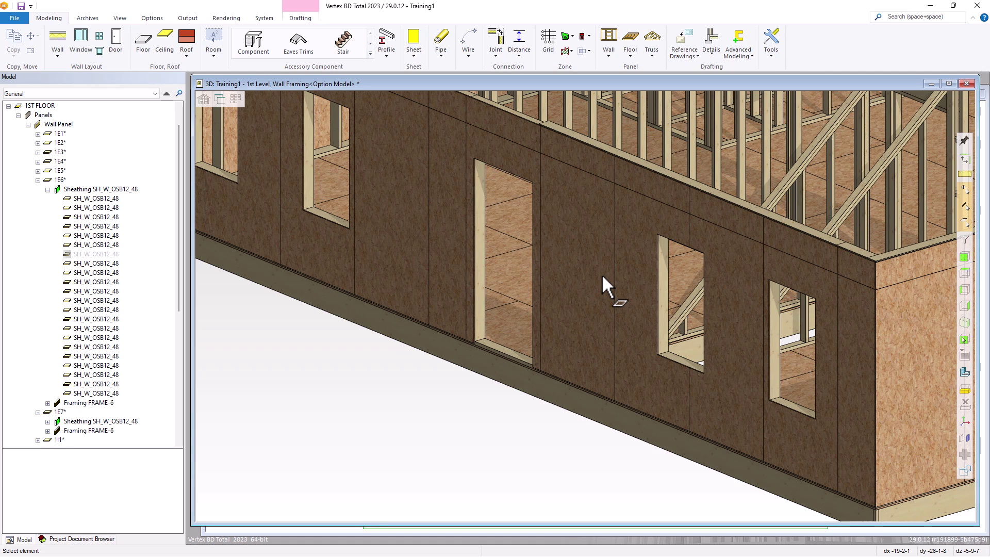
pyautogui.click(595, 275)
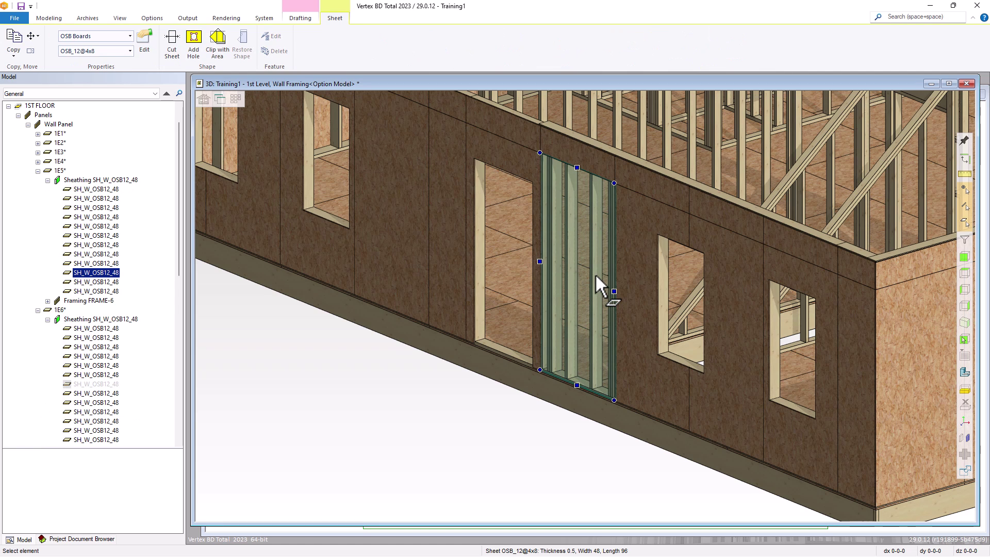
pyautogui.press('Delete')
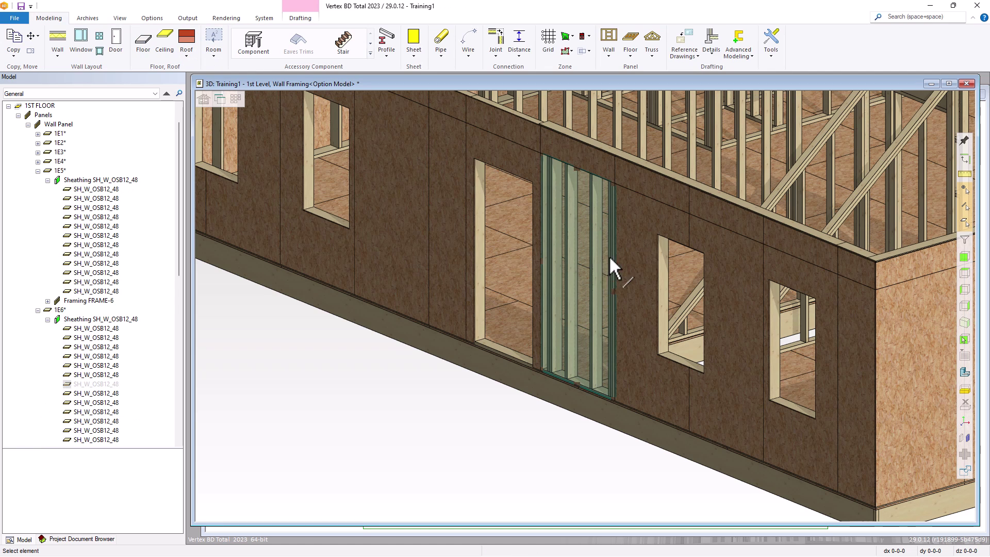
pyautogui.click(624, 221)
pyautogui.press('Delete')
pyautogui.click(629, 182)
pyautogui.press('Delete')
pyautogui.click(605, 173)
pyautogui.press('Delete')
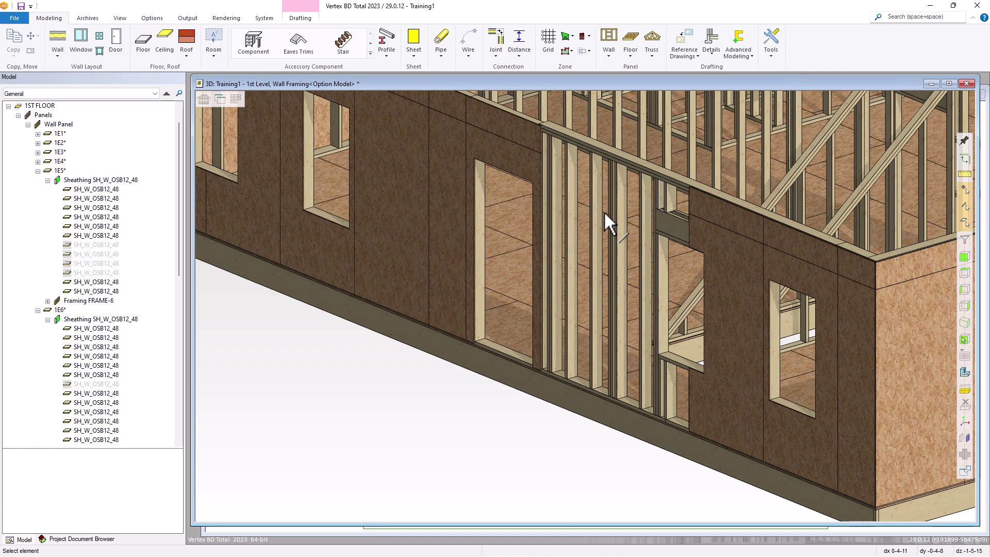
# - Hide the OSB sheathing sheets around the front entry door and above its header in panels 1E4 and 1E5
pyautogui.scroll(4, 604, 212)
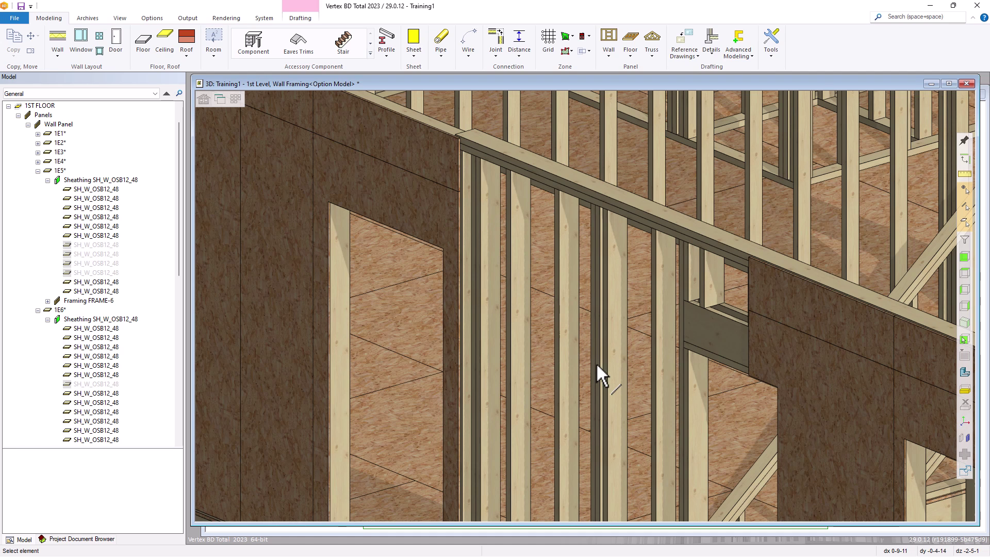
pyautogui.scroll(-4, 596, 363)
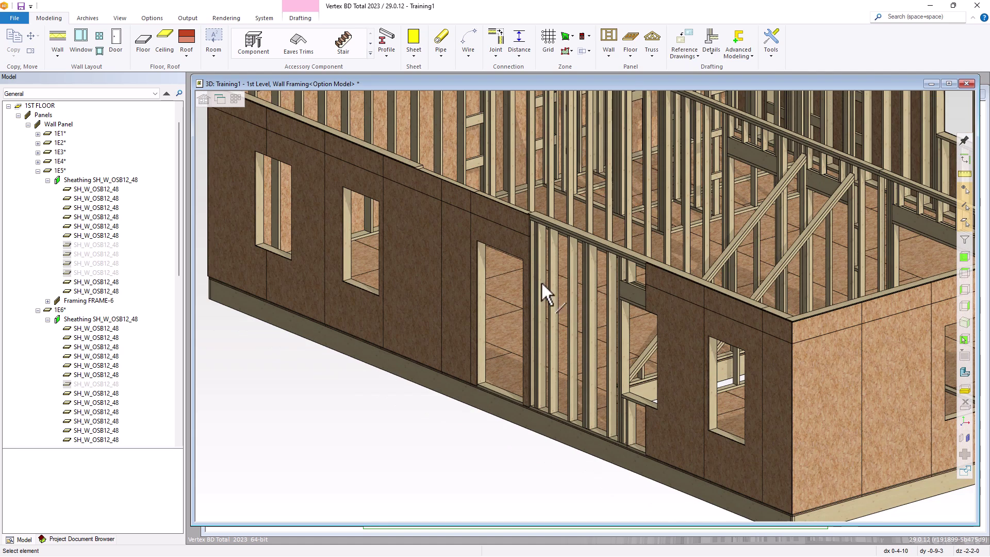
pyautogui.scroll(3, 602, 267)
pyautogui.click(602, 269)
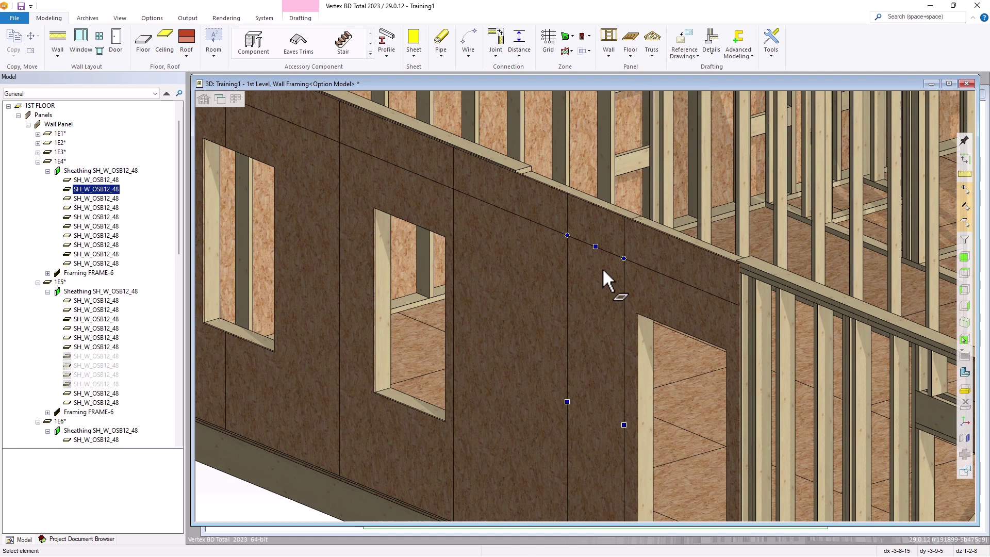
pyautogui.click(629, 238)
pyautogui.click(623, 242)
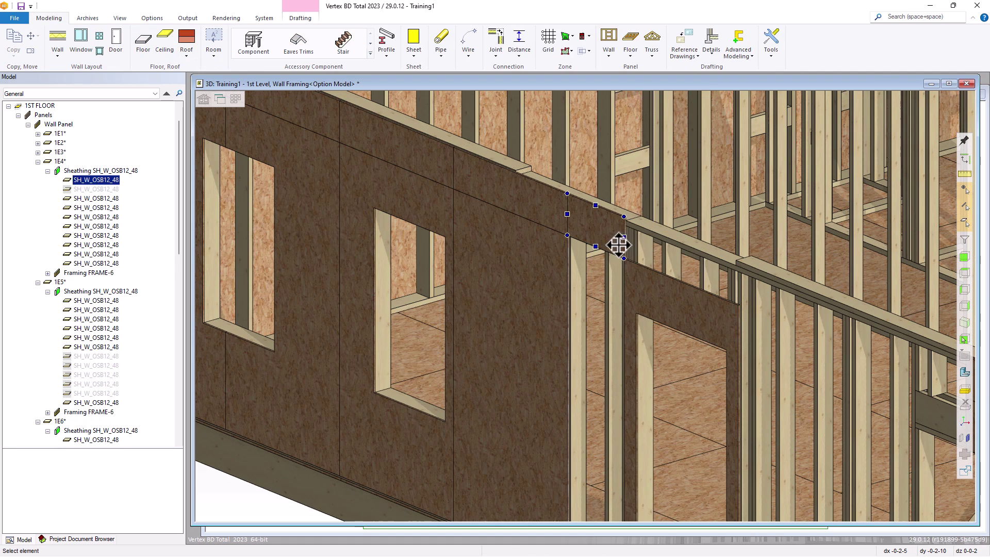
pyautogui.click(626, 271)
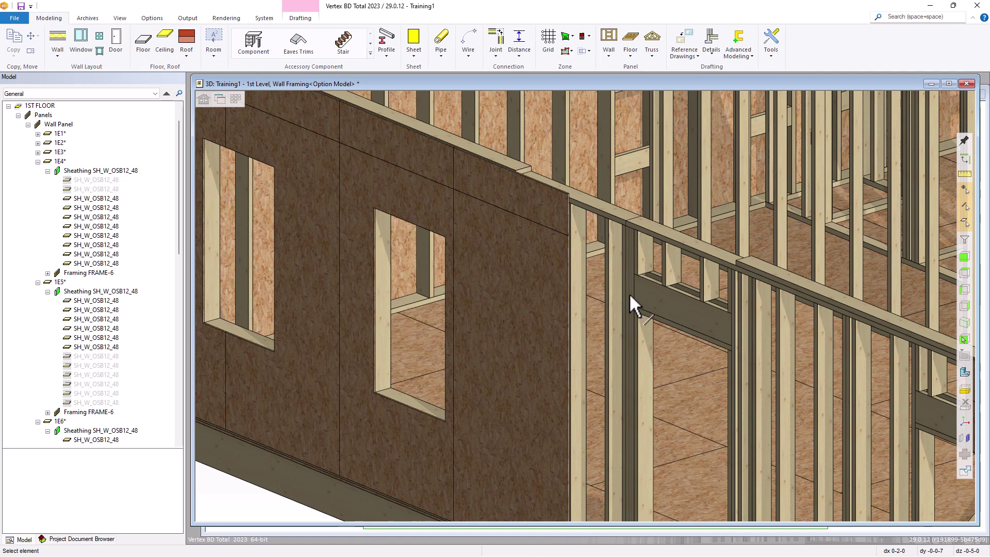
# - Cut one full-height 2x6 stud of exterior wall panel 1E1 in two, about 48.6 inches below its upper end
pyautogui.scroll(-5, 611, 346)
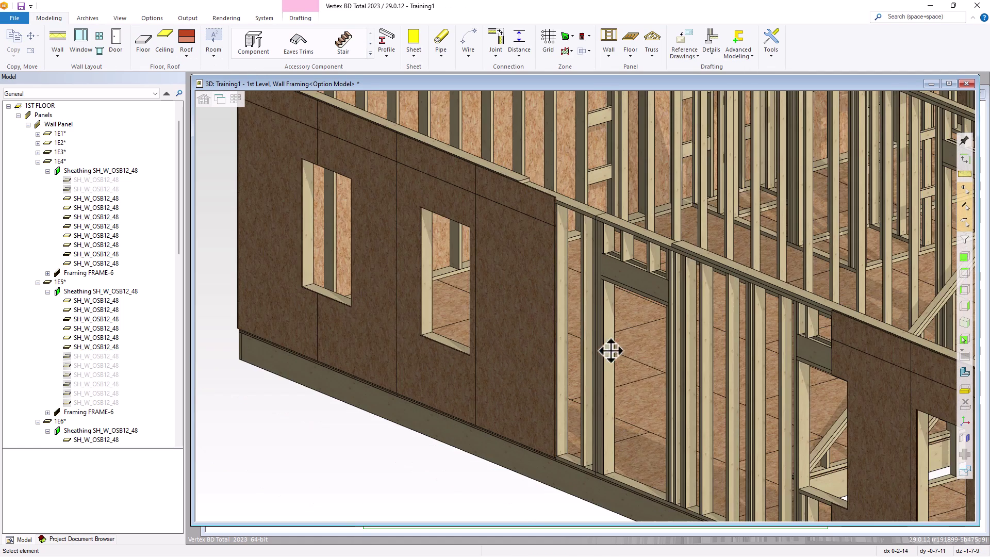
pyautogui.scroll(-3, 585, 308)
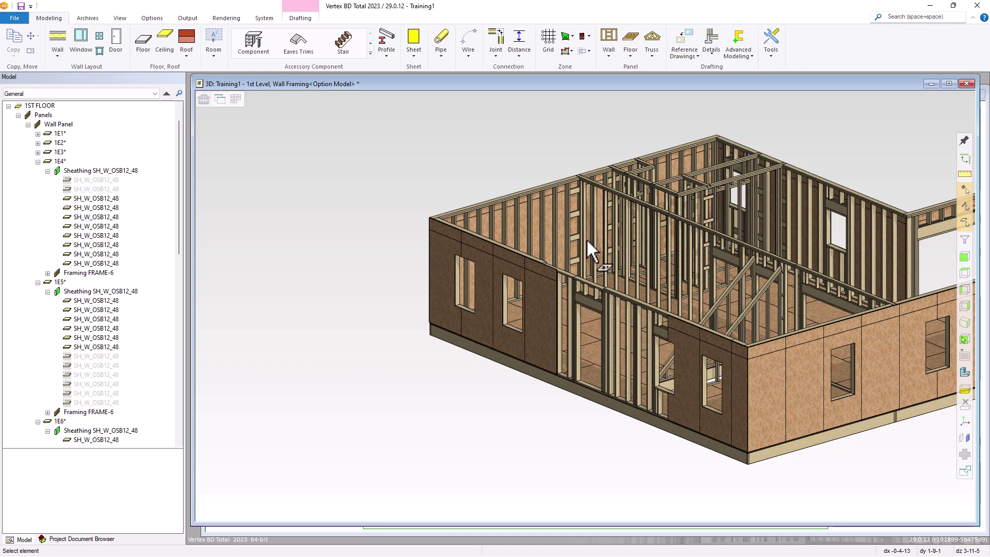
pyautogui.moveTo(582, 242); pyautogui.dragTo(562, 253, button='middle')
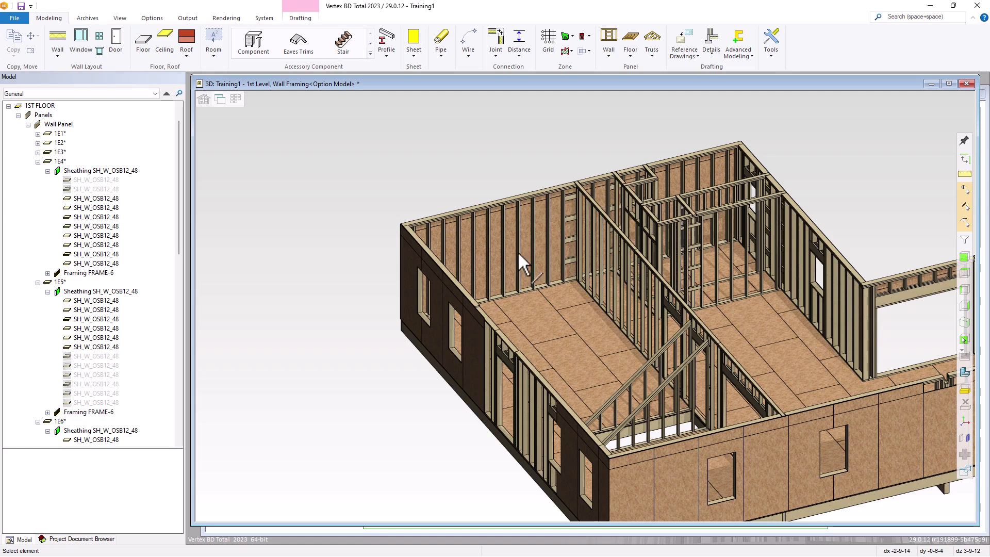
pyautogui.scroll(5, 508, 265)
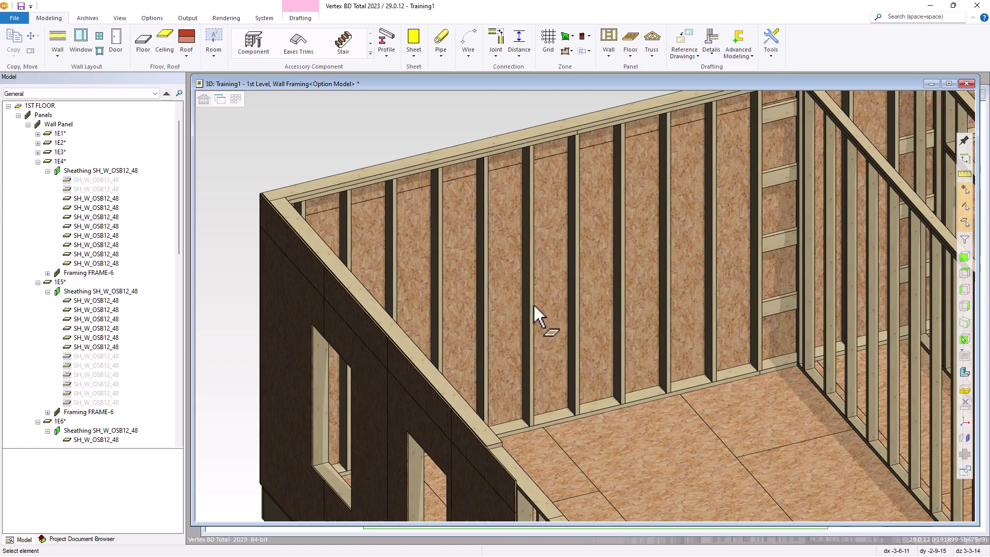
pyautogui.scroll(3, 531, 303)
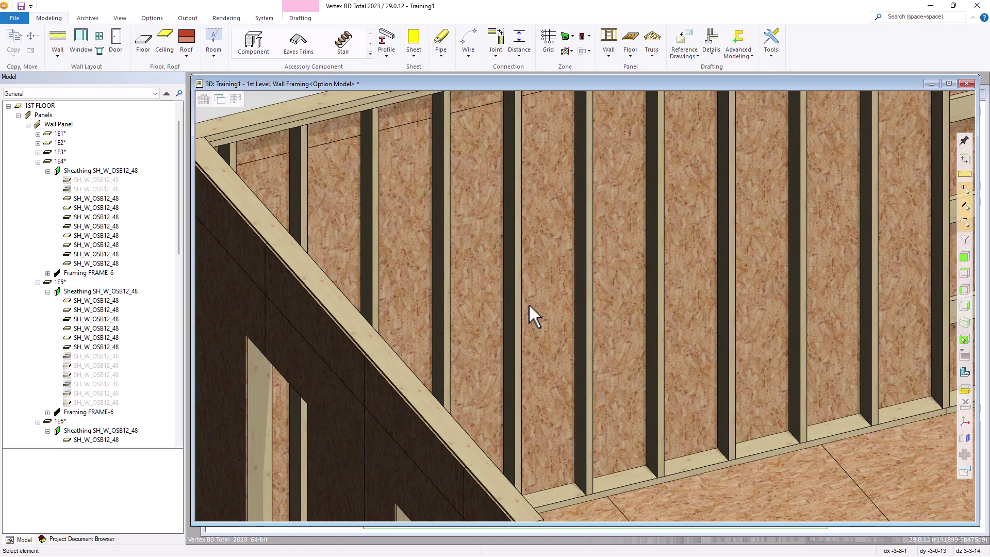
pyautogui.click(590, 289)
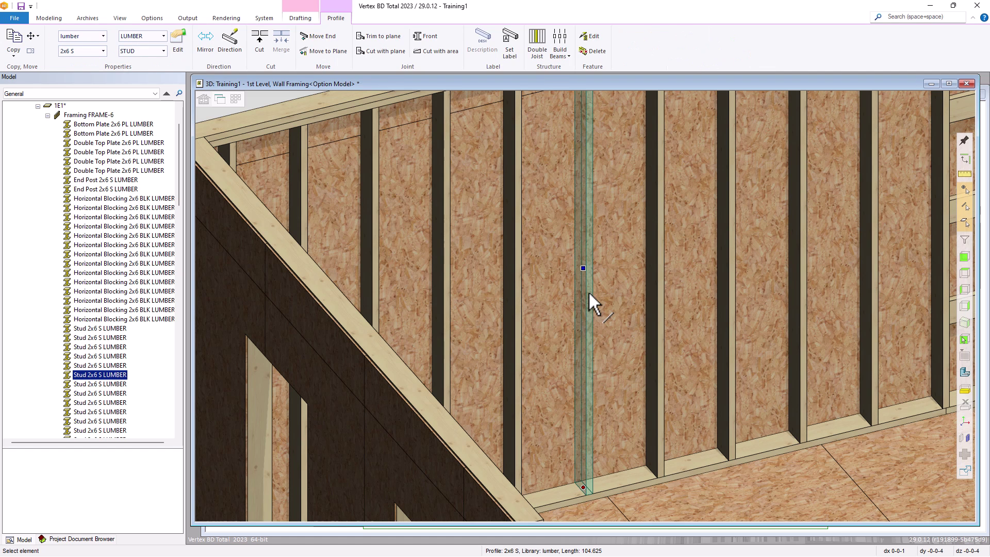
pyautogui.scroll(-2, 589, 291)
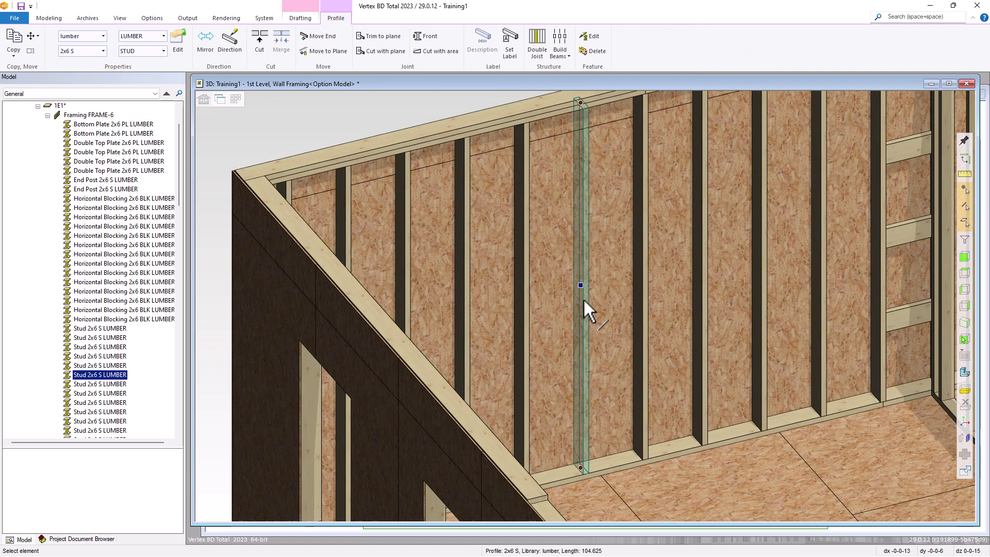
pyautogui.rightClick(583, 299)
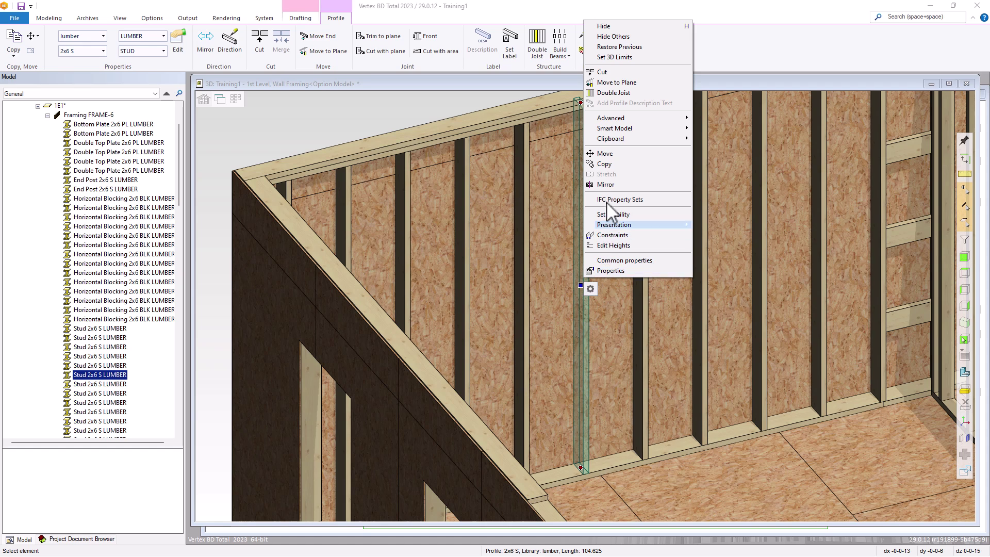
pyautogui.click(602, 72)
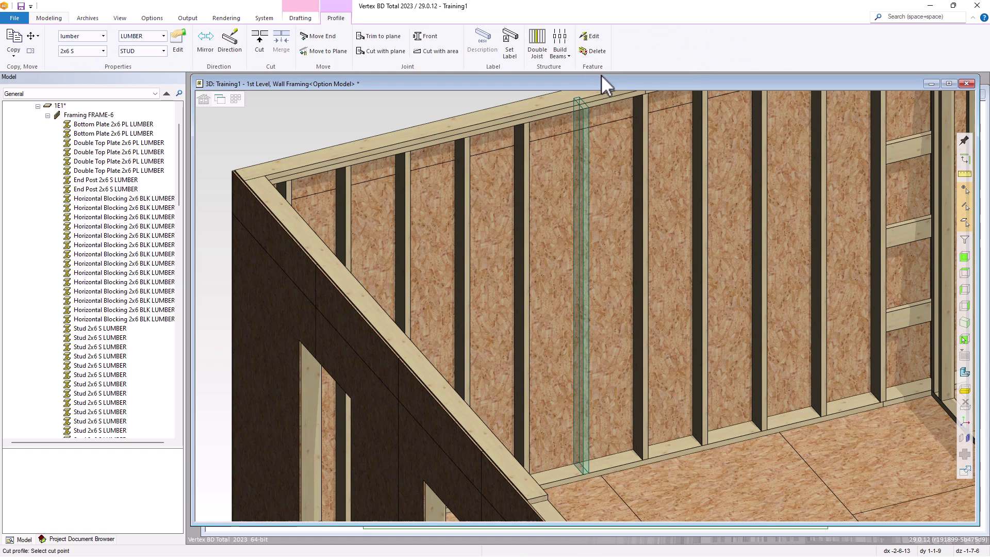
pyautogui.click(581, 279)
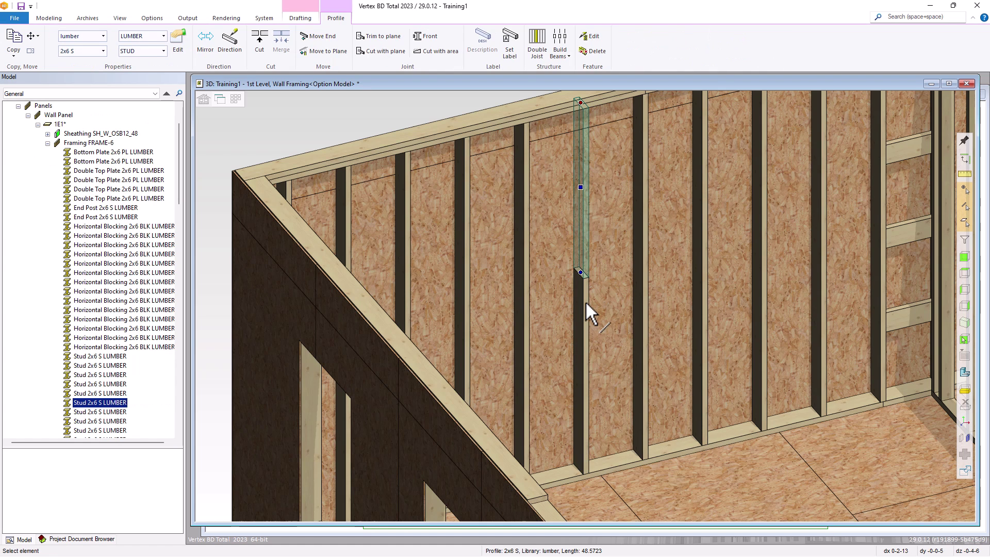
# - Move the upper piece of the cut stud sideways towards the neighbouring stud and trim its lower end to the bottom plate
pyautogui.click(582, 190)
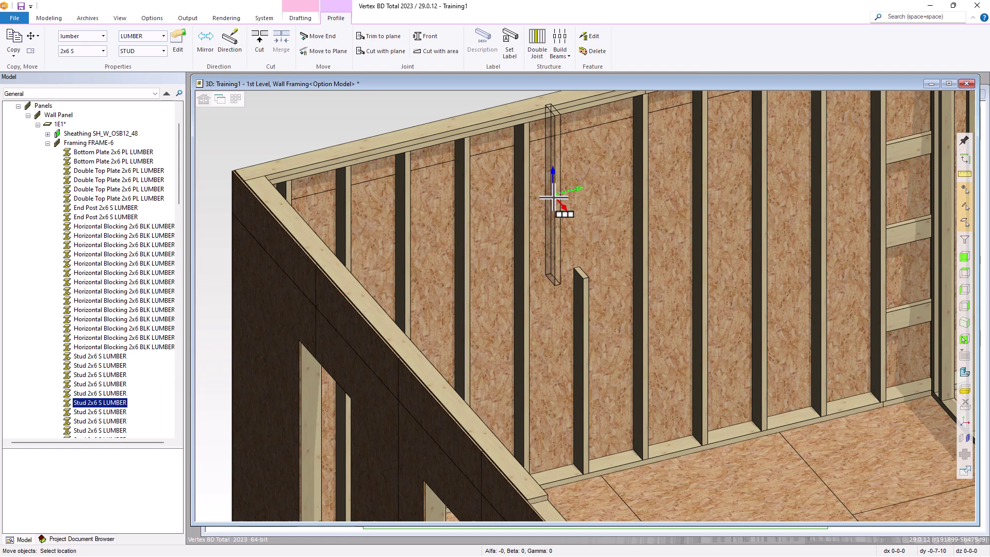
pyautogui.click(552, 204)
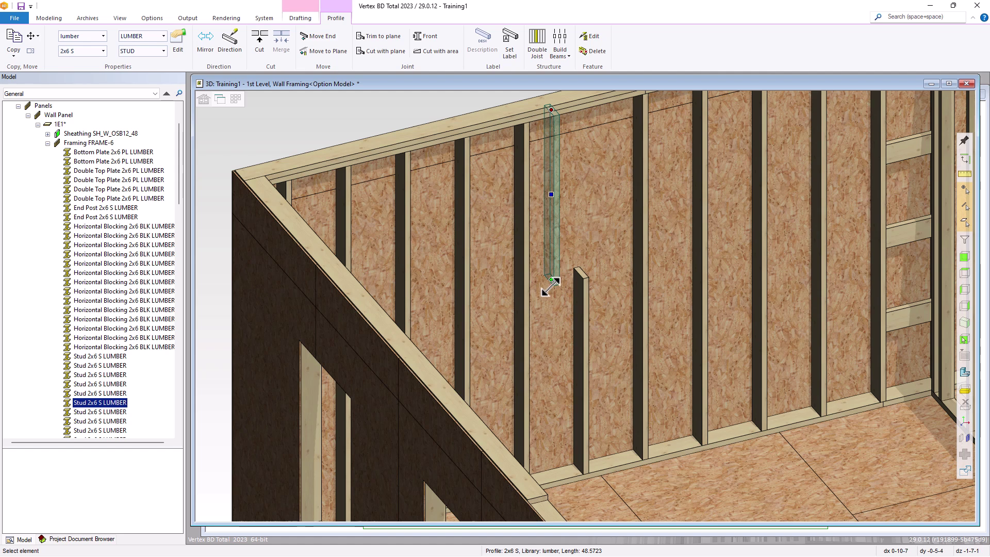
pyautogui.moveTo(551, 279)
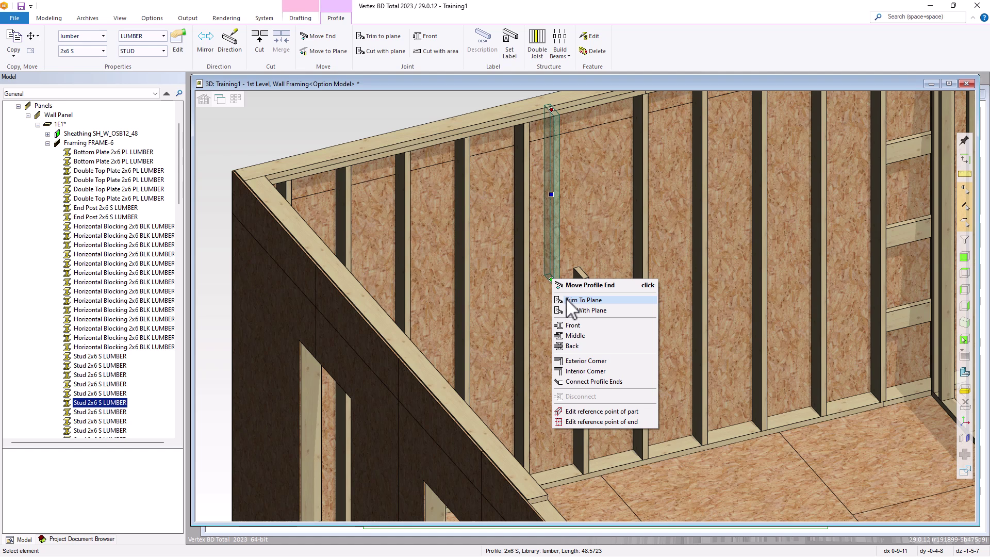
pyautogui.click(583, 300)
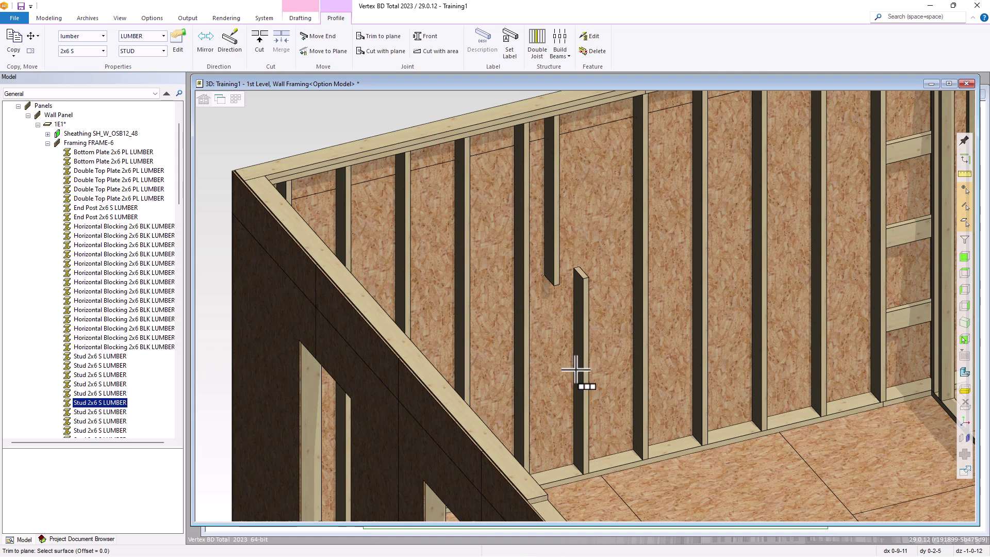
pyautogui.click(558, 474)
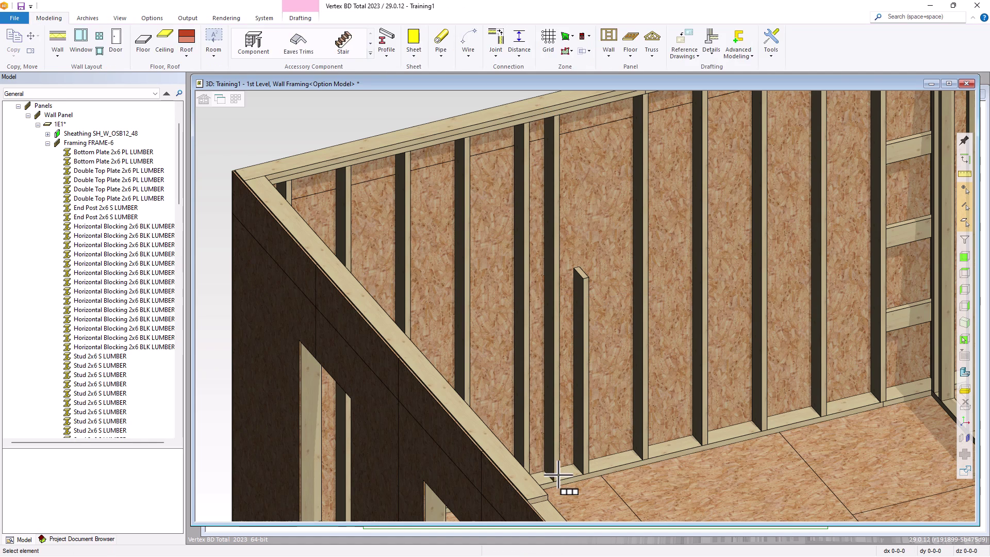
# - Change the remaining lower stud piece to the 4x6 S lumber cross section and extend its upper end to the top plate
pyautogui.click(586, 339)
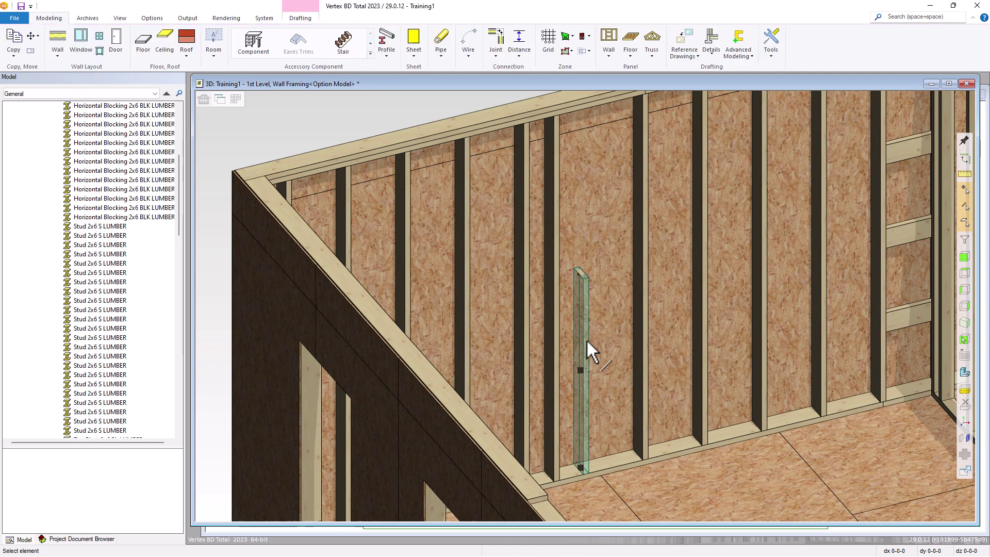
pyautogui.doubleClick(586, 339)
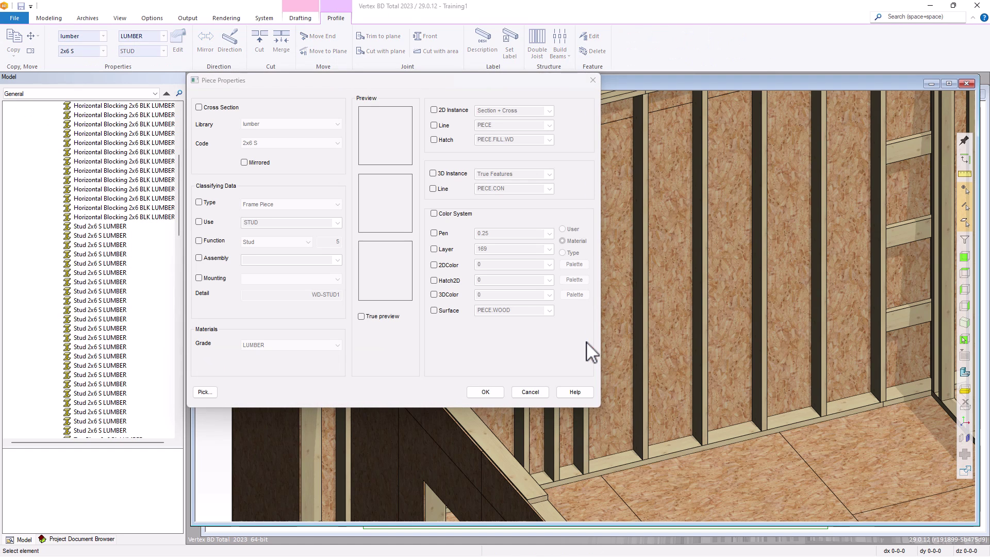
pyautogui.click(199, 108)
pyautogui.click(336, 143)
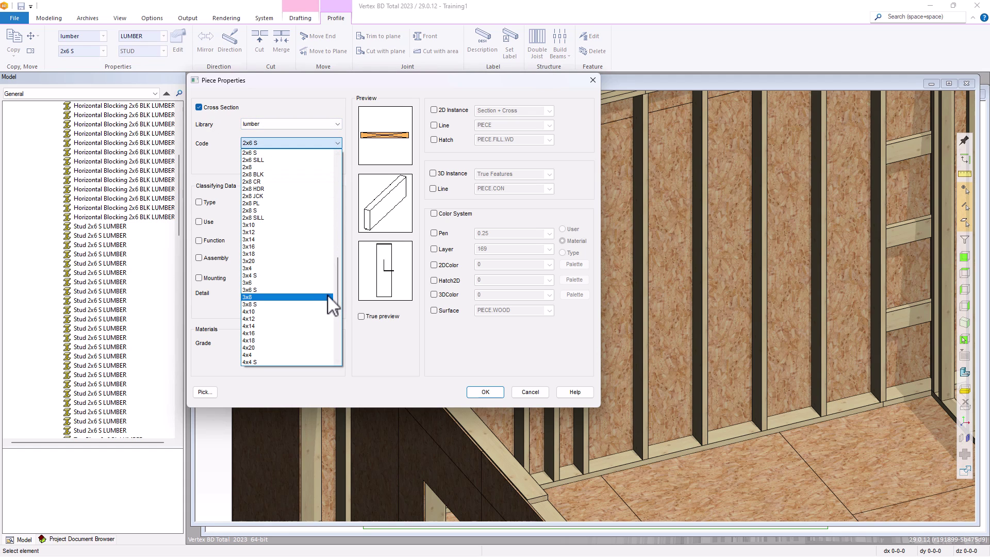
pyautogui.moveTo(339, 283); pyautogui.dragTo(339, 304)
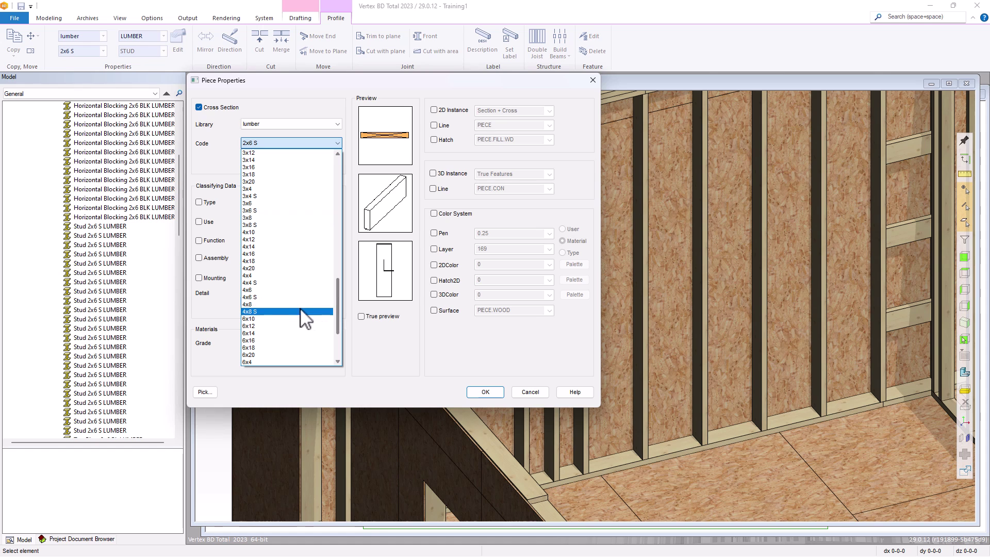
pyautogui.click(257, 298)
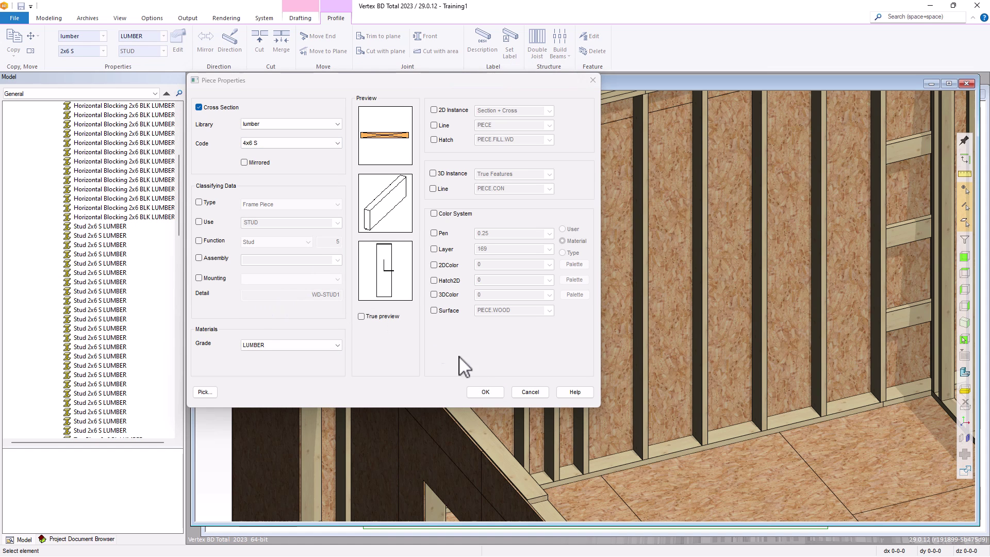
pyautogui.click(486, 392)
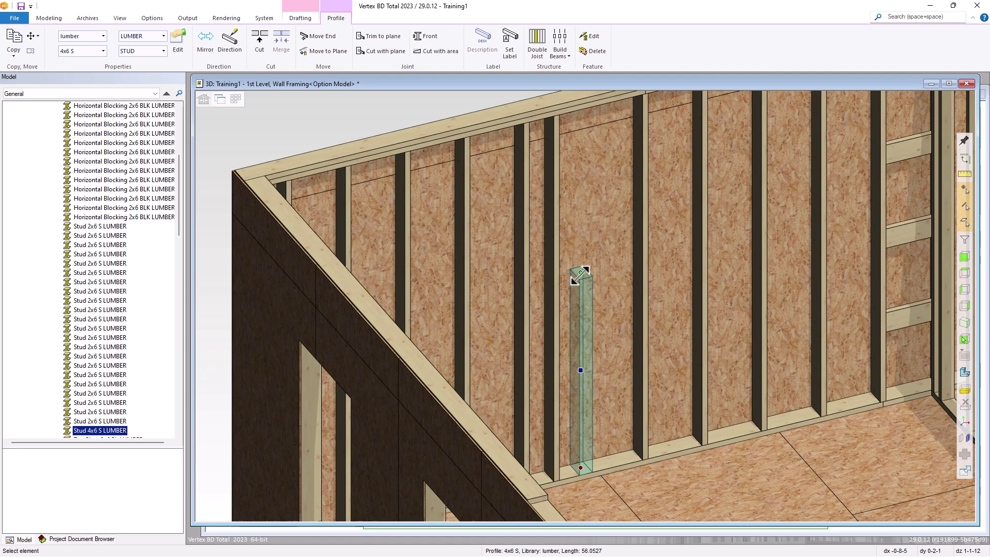
pyautogui.click(580, 272)
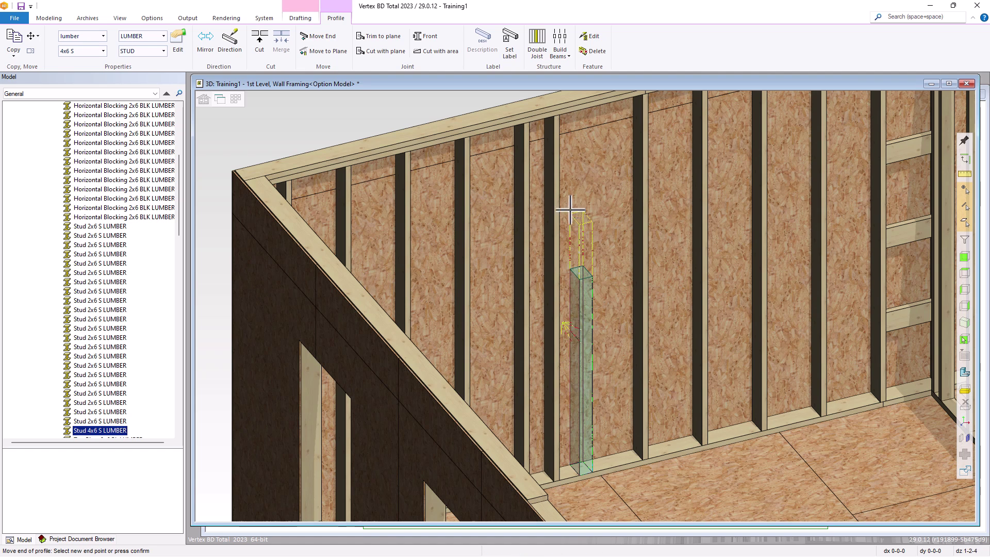
pyautogui.click(562, 121)
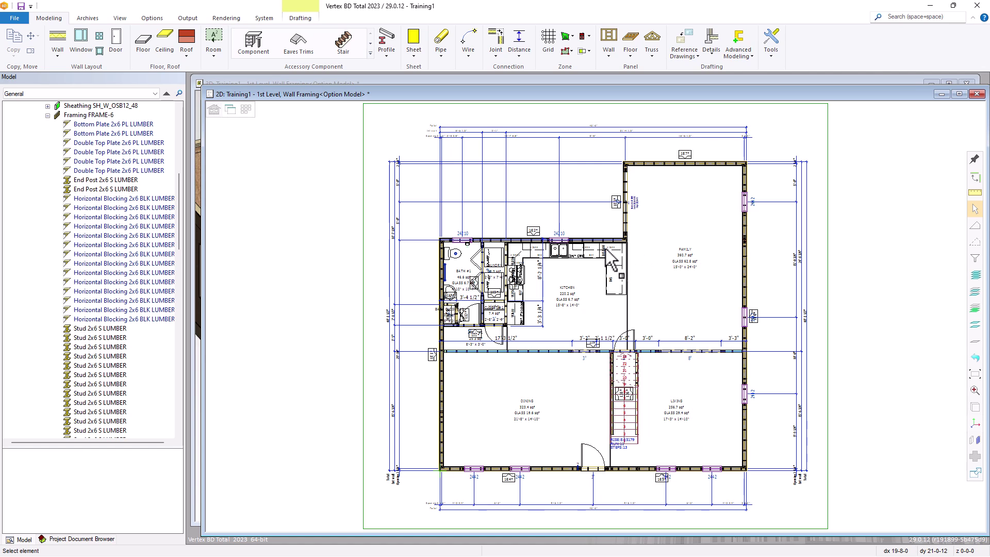
# - Open exterior wall panel 1E2 from the 2D framing plan for part editing and show its framing from the inside
pyautogui.click(534, 233)
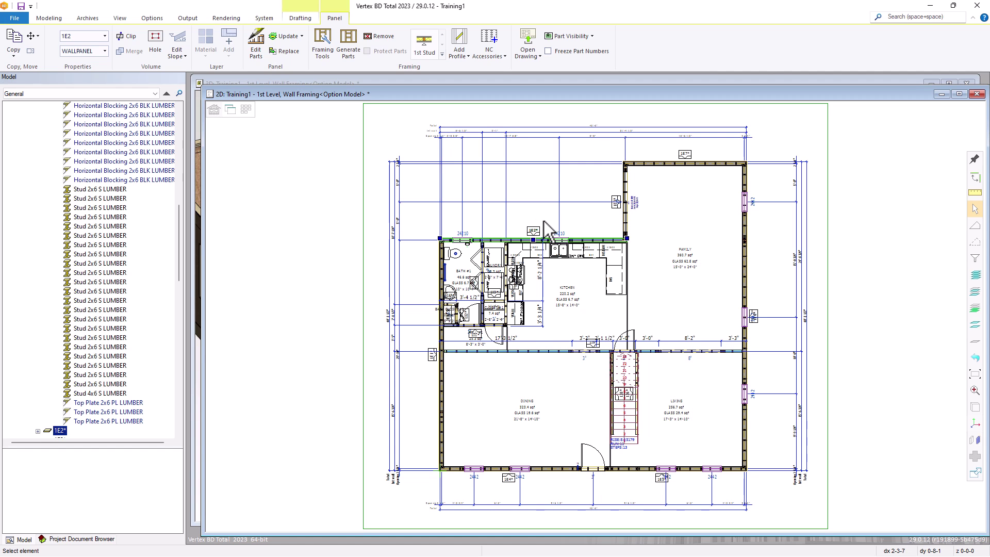
pyautogui.rightClick(544, 222)
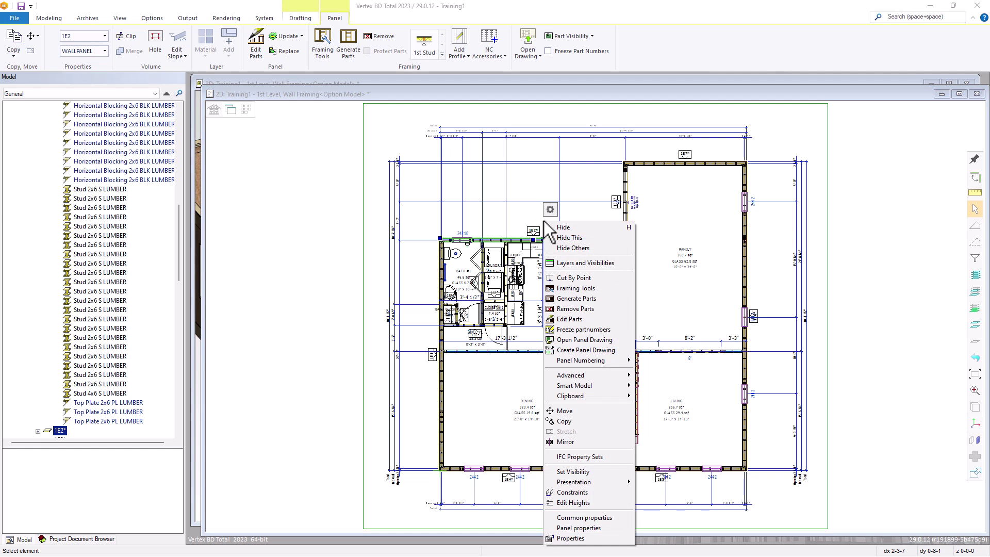
pyautogui.click(569, 318)
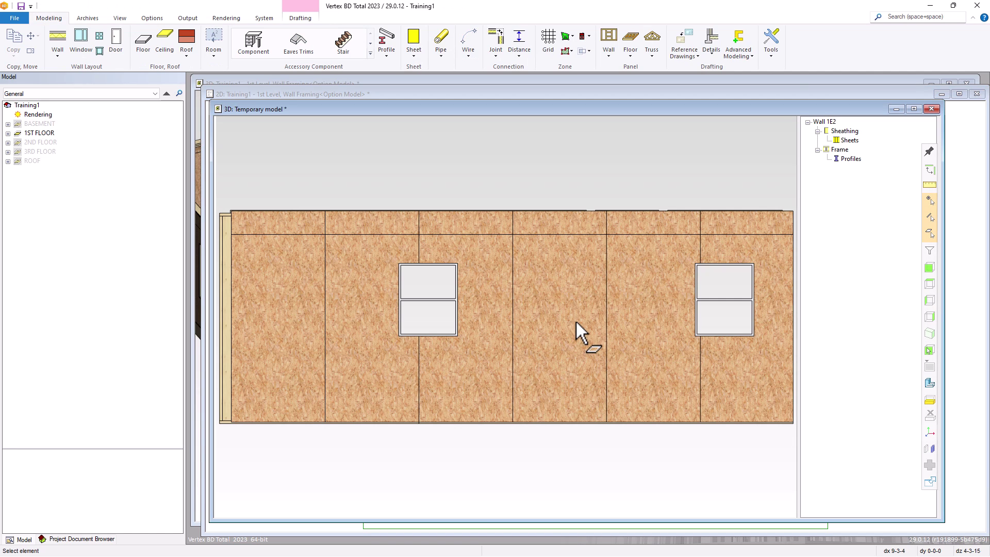
pyautogui.scroll(-1, 570, 327)
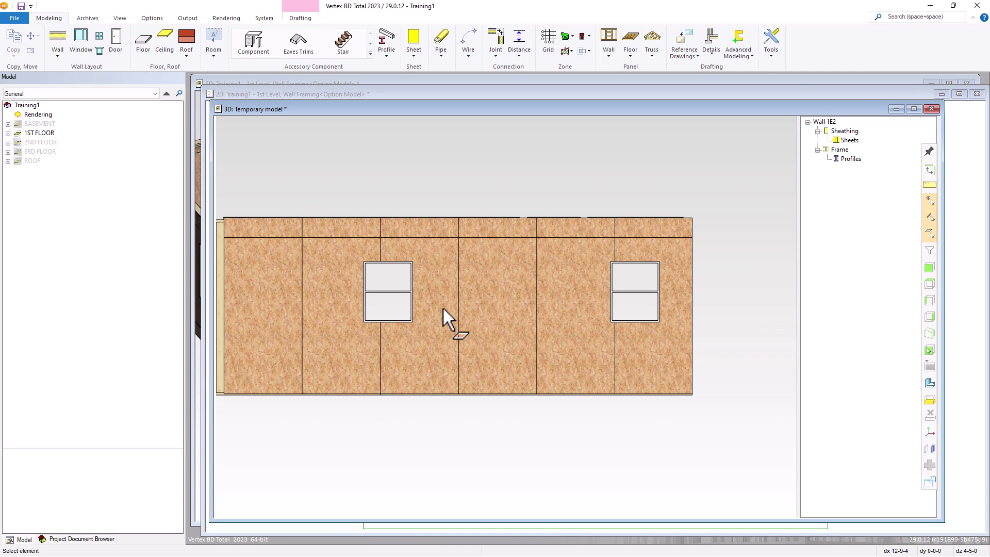
pyautogui.scroll(1, 548, 322)
pyautogui.scroll(-1, 574, 325)
pyautogui.moveTo(508, 317); pyautogui.dragTo(358, 334, button='middle')
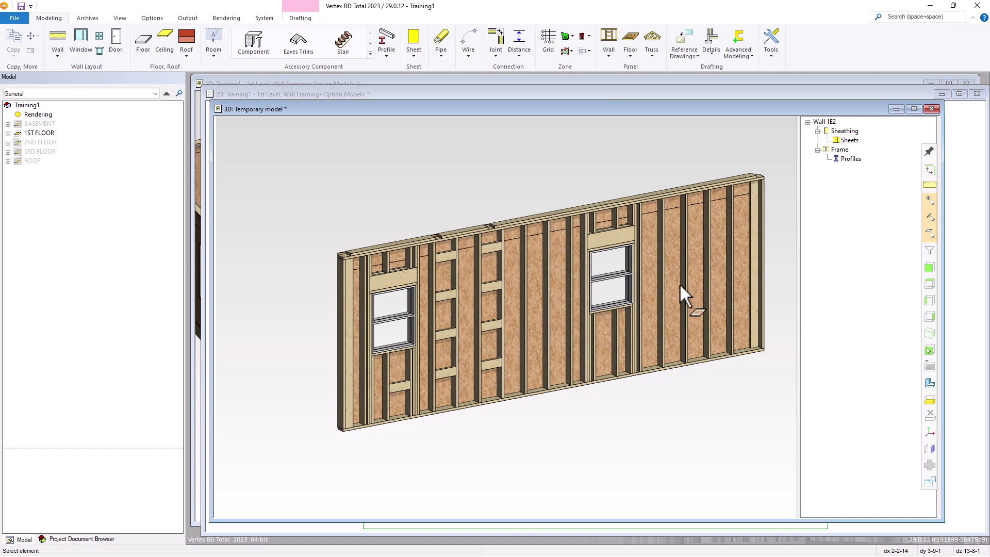
pyautogui.scroll(2, 678, 288)
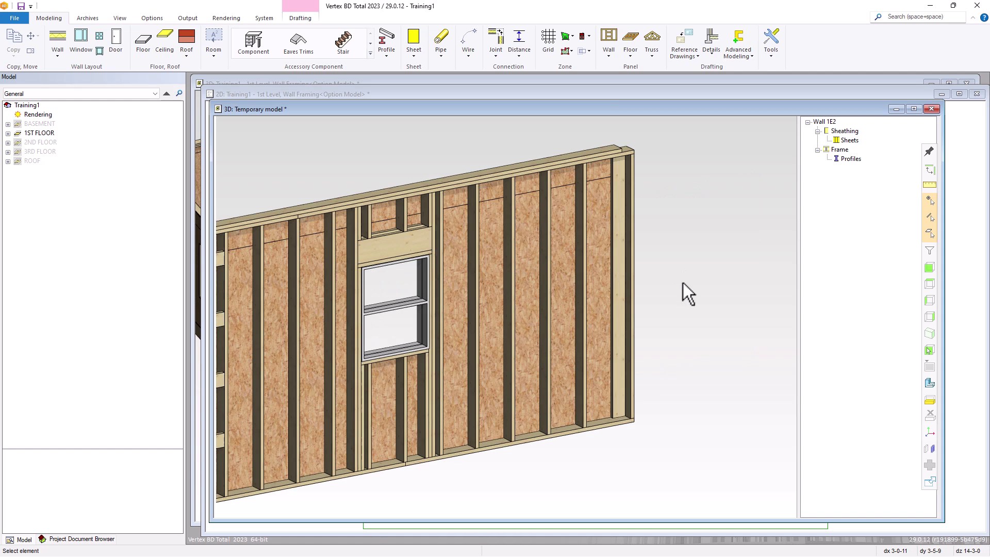
# - Copy a 2x6 stud between the window and the panel end to several nearby positions in 1E2, and close the temporary model
pyautogui.click(512, 297)
pyautogui.rightClick(511, 296)
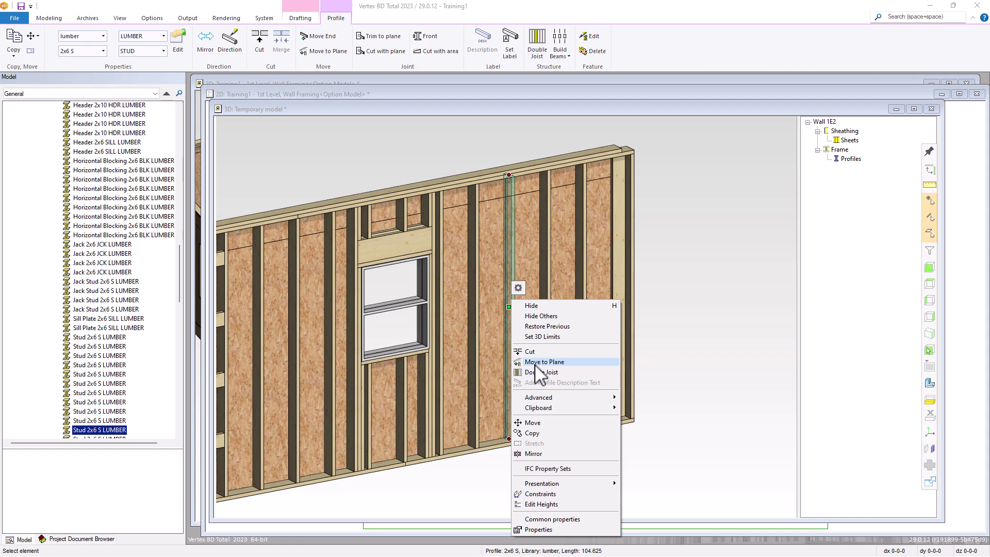
pyautogui.click(533, 433)
pyautogui.click(516, 324)
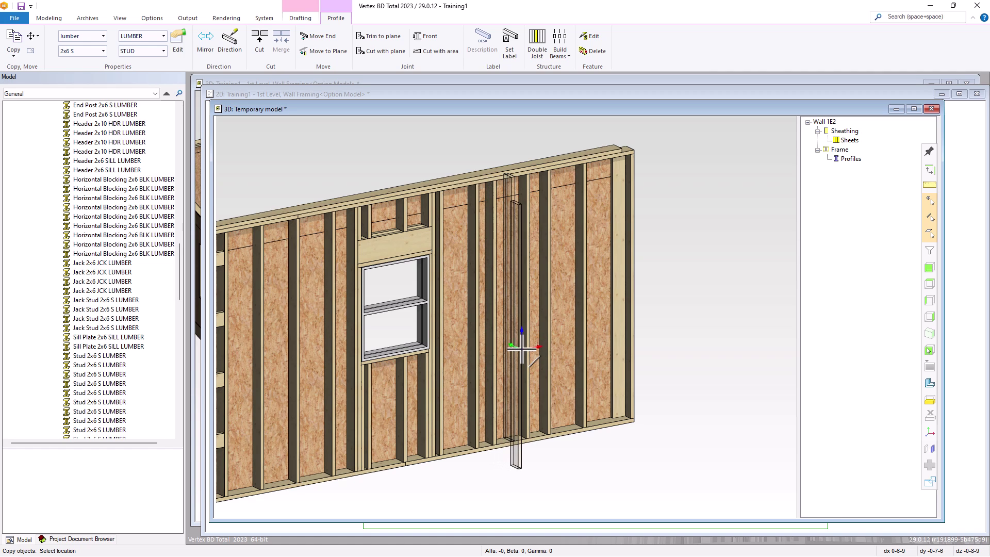
pyautogui.click(518, 345)
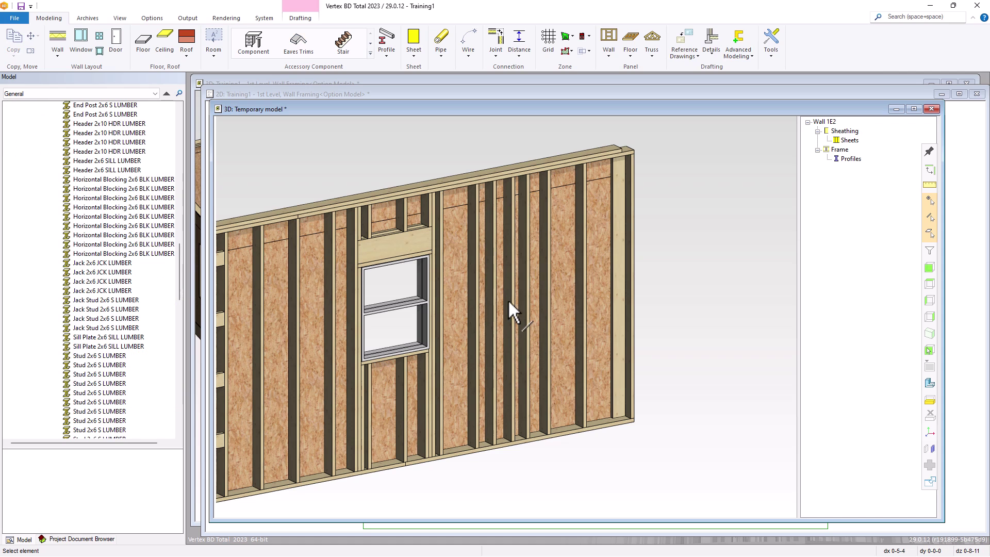
pyautogui.scroll(-1, 509, 300)
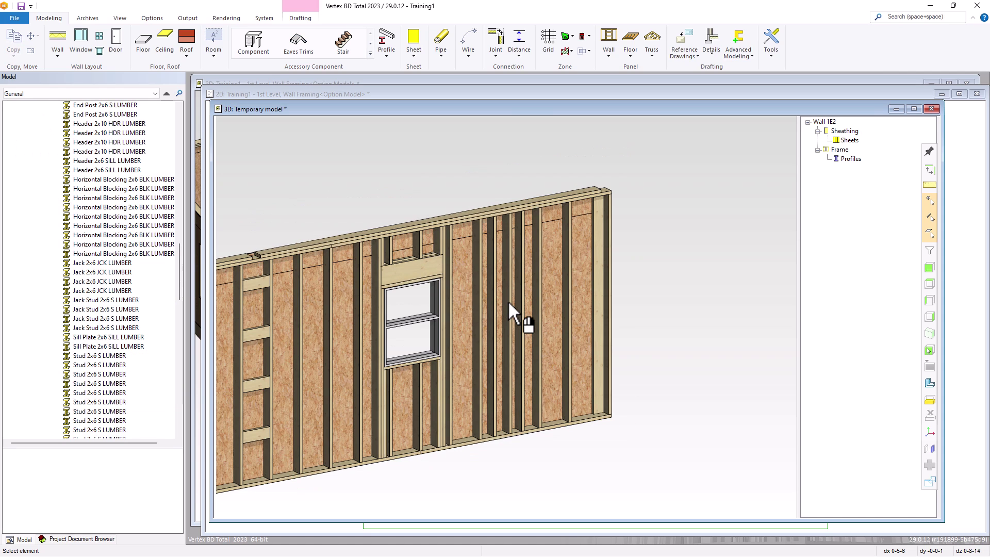
pyautogui.click(932, 109)
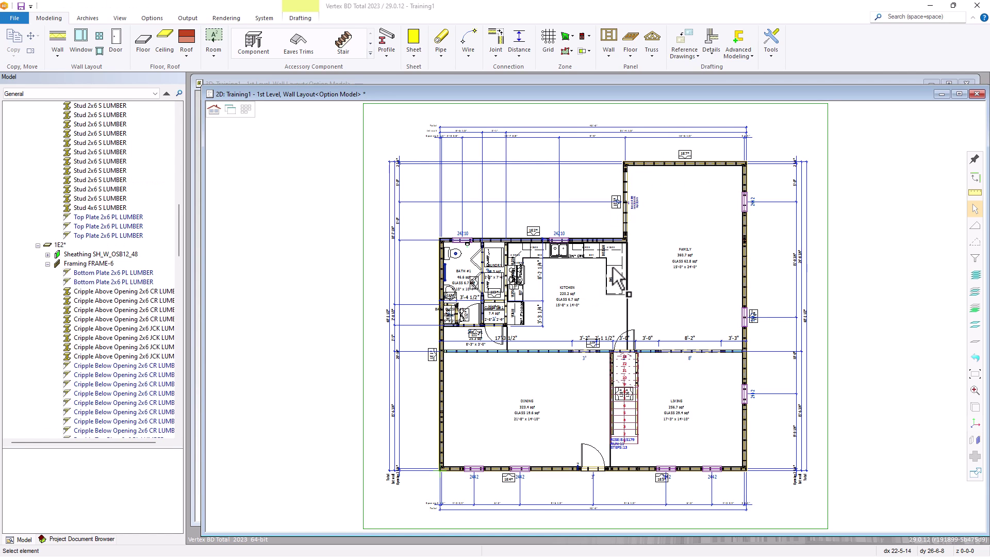
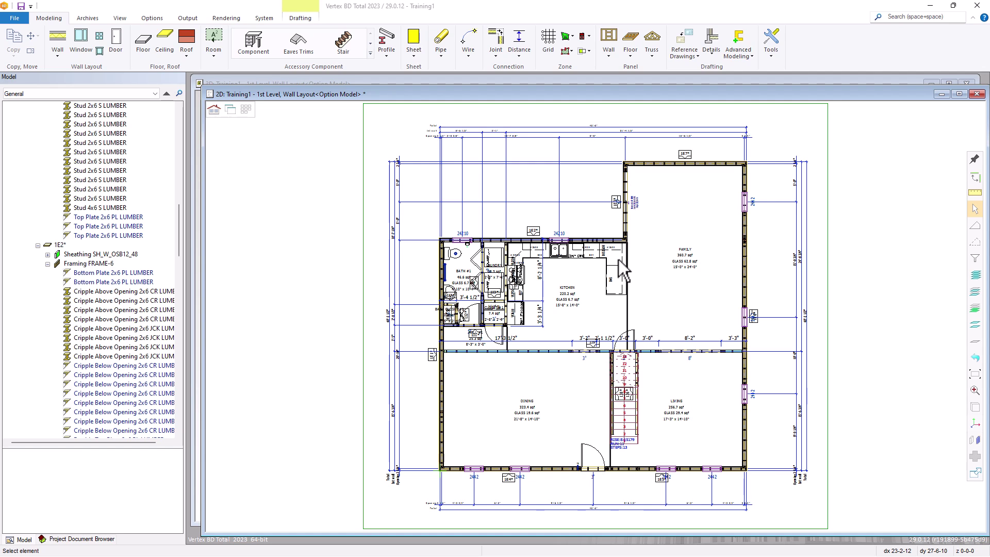
# - Create a panel drawing for exterior wall panel 1E7 from the Wall Panel A - 11x17 template
pyautogui.click(686, 153)
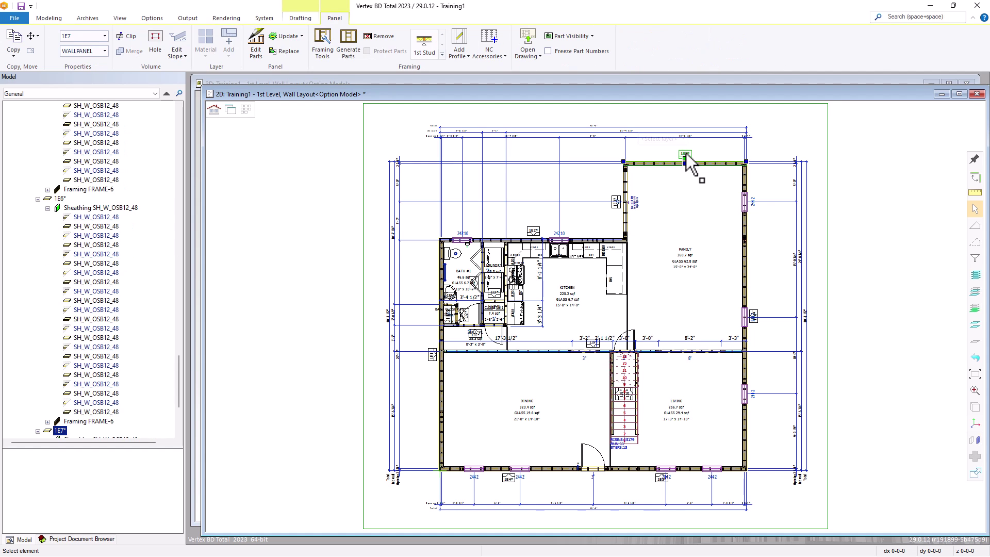
pyautogui.rightClick(686, 153)
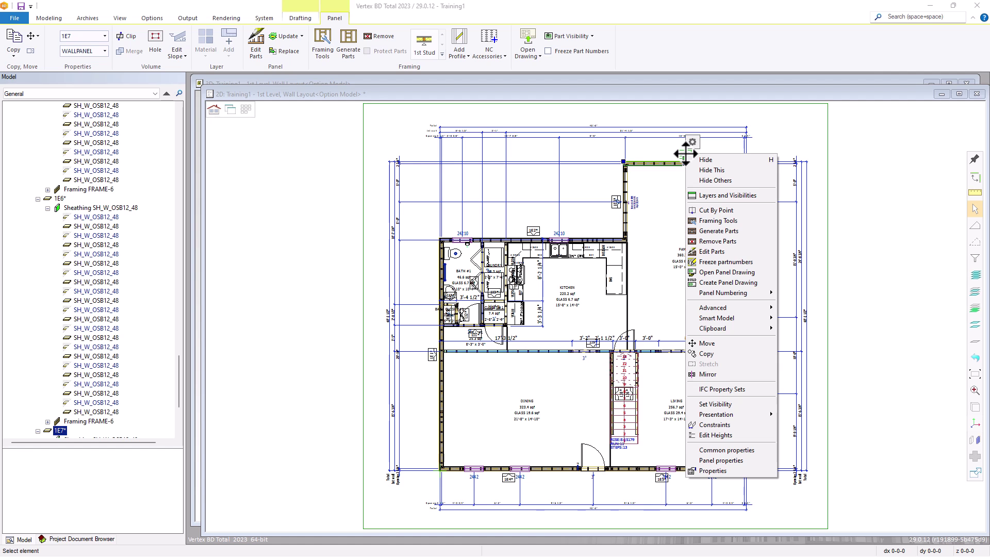
pyautogui.click(721, 283)
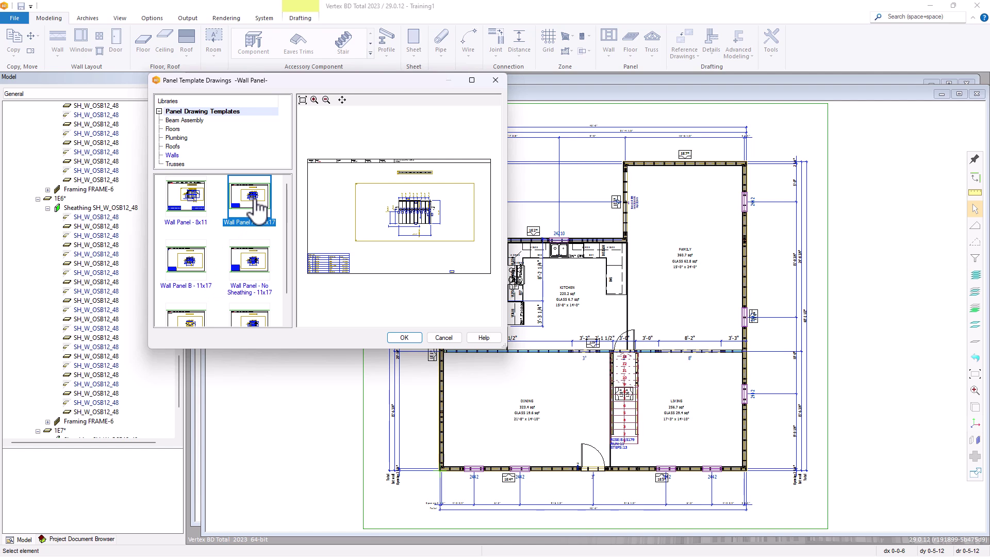
pyautogui.click(404, 339)
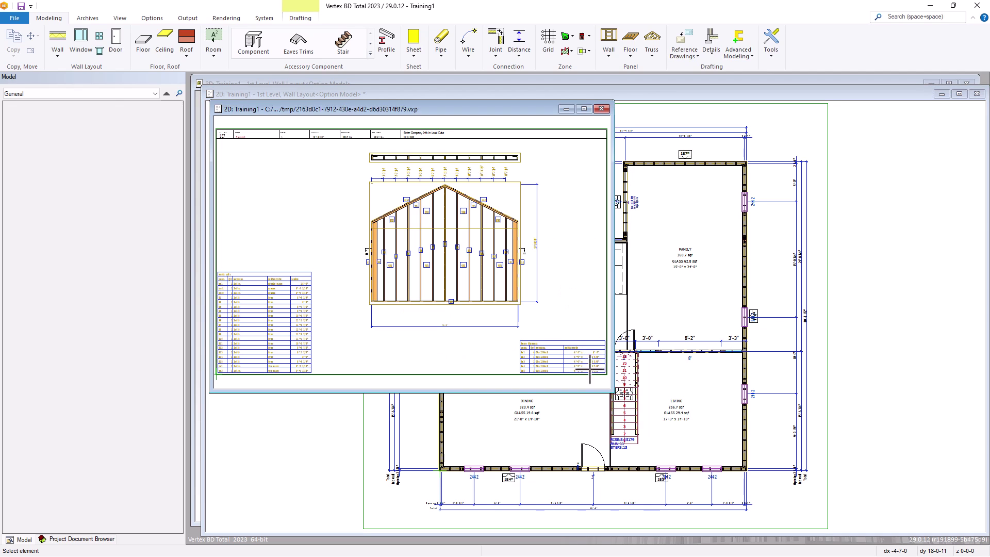
# - Enlarge the 1E7 panel drawing and examine its framing elevation, stud position dimensions and piece list
pyautogui.moveTo(614, 393)
pyautogui.mouseDown()
pyautogui.moveTo(670, 420)
pyautogui.moveTo(756, 497)
pyautogui.mouseUp()
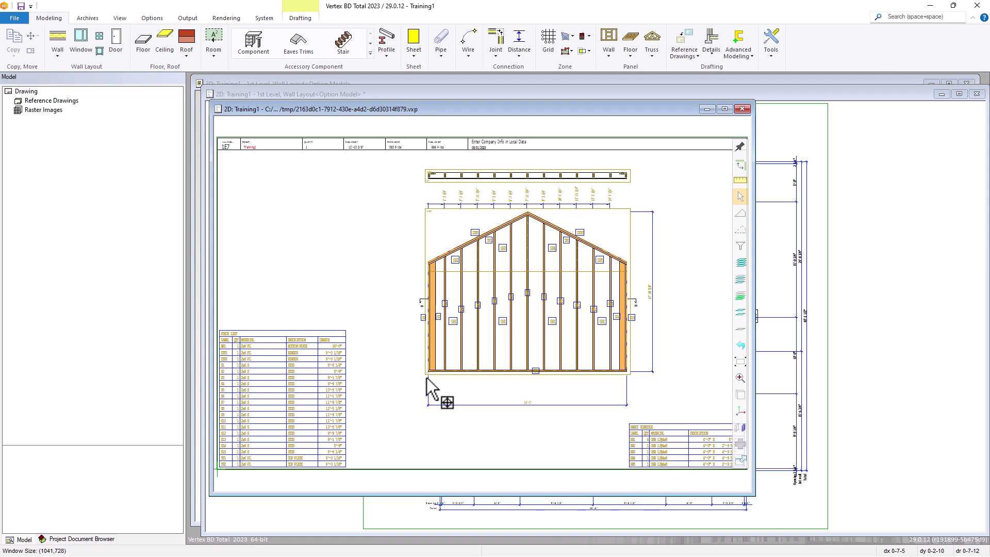
pyautogui.scroll(2, 485, 356)
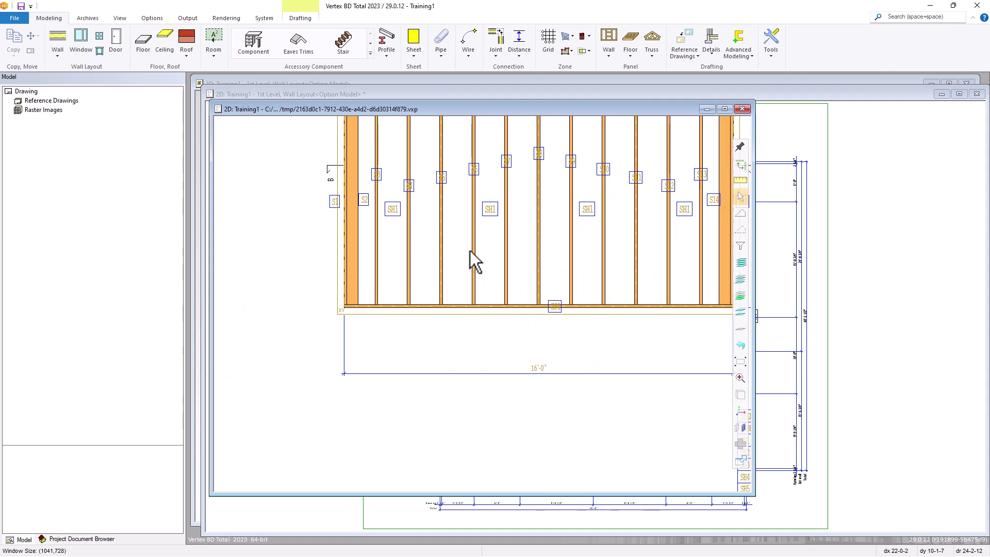
pyautogui.scroll(1, 502, 208)
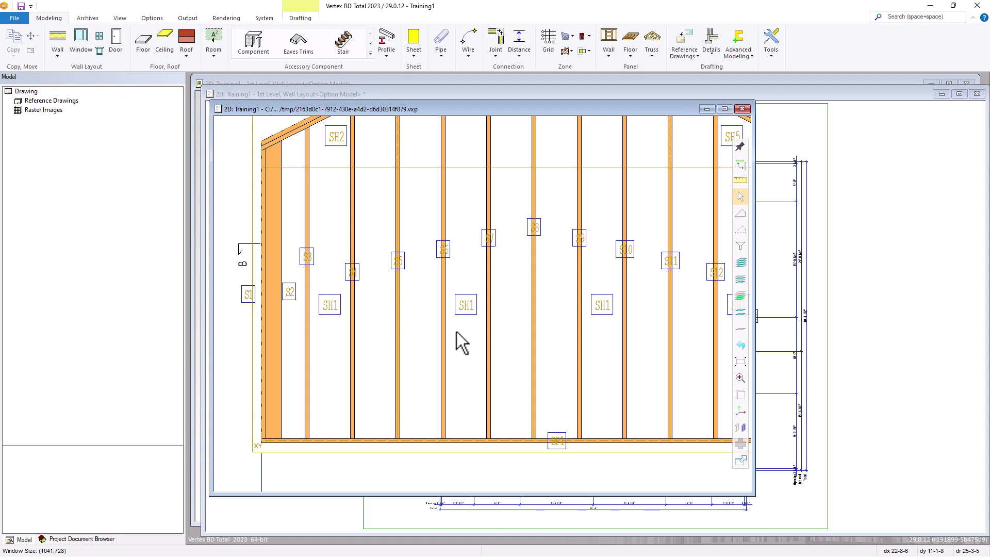
pyautogui.scroll(-2, 456, 332)
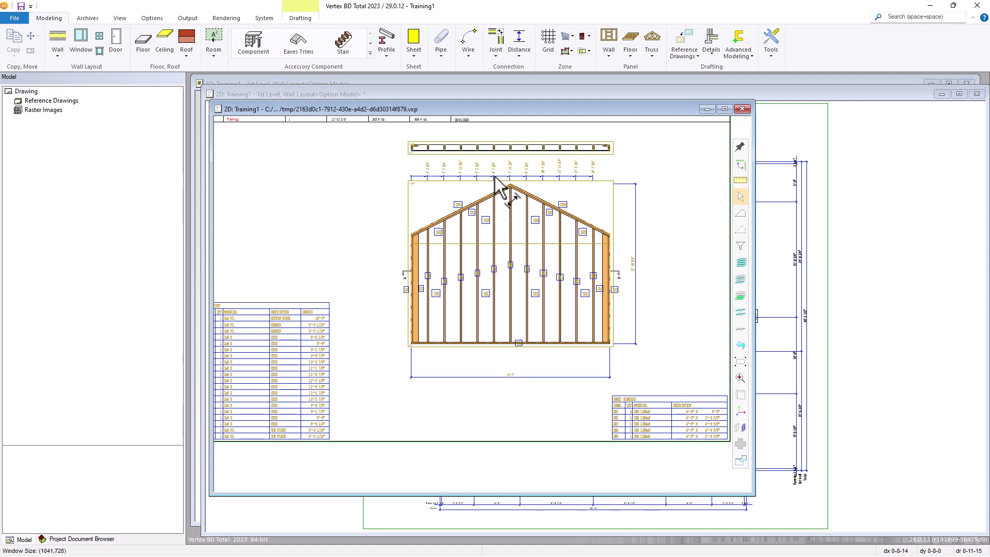
pyautogui.scroll(2, 495, 182)
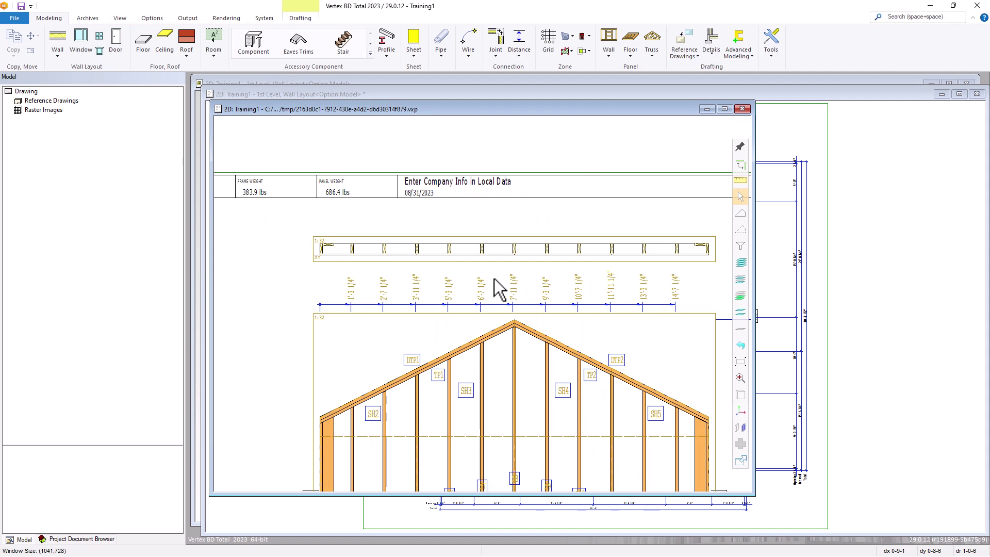
pyautogui.scroll(-2, 505, 369)
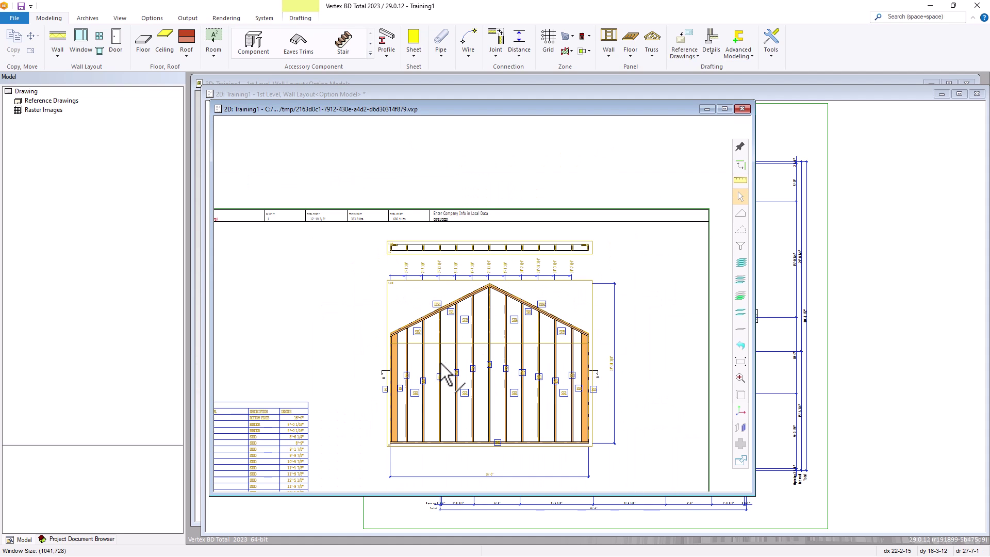
pyautogui.scroll(-2, 386, 408)
pyautogui.scroll(3, 484, 312)
pyautogui.scroll(1, 483, 304)
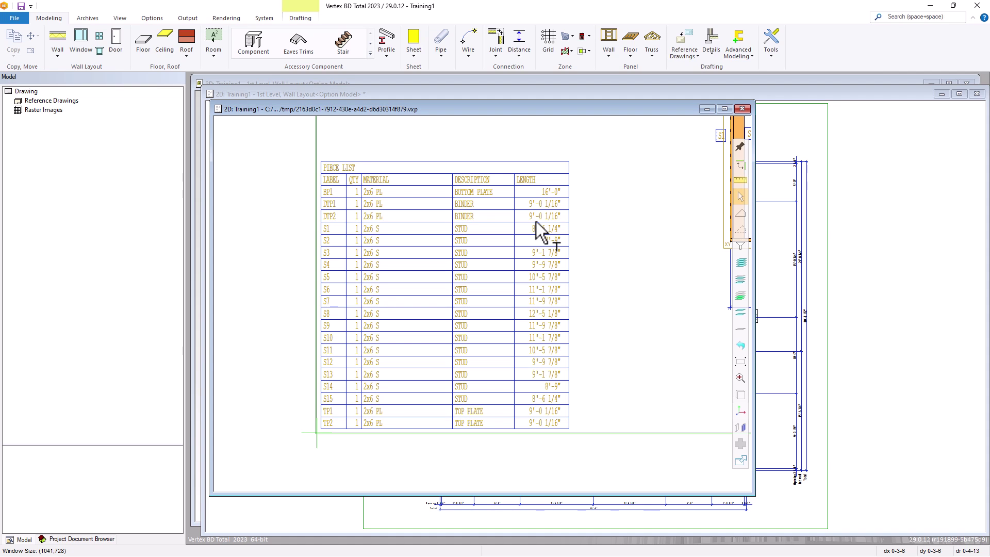
# - Examine the sheet schedule and the header's panel height and weight fields in the 1E7 drawing, and close it
pyautogui.scroll(-5, 521, 253)
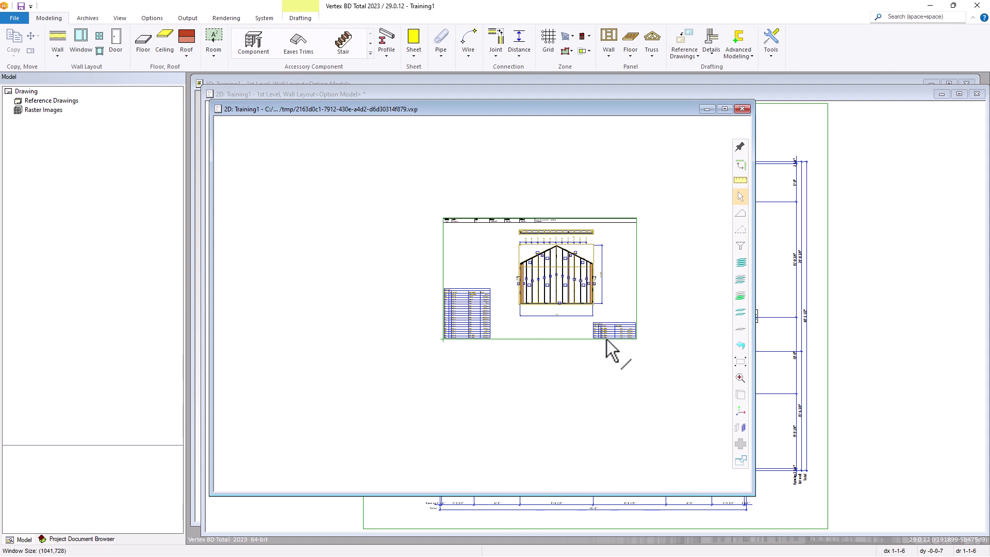
pyautogui.scroll(6, 490, 305)
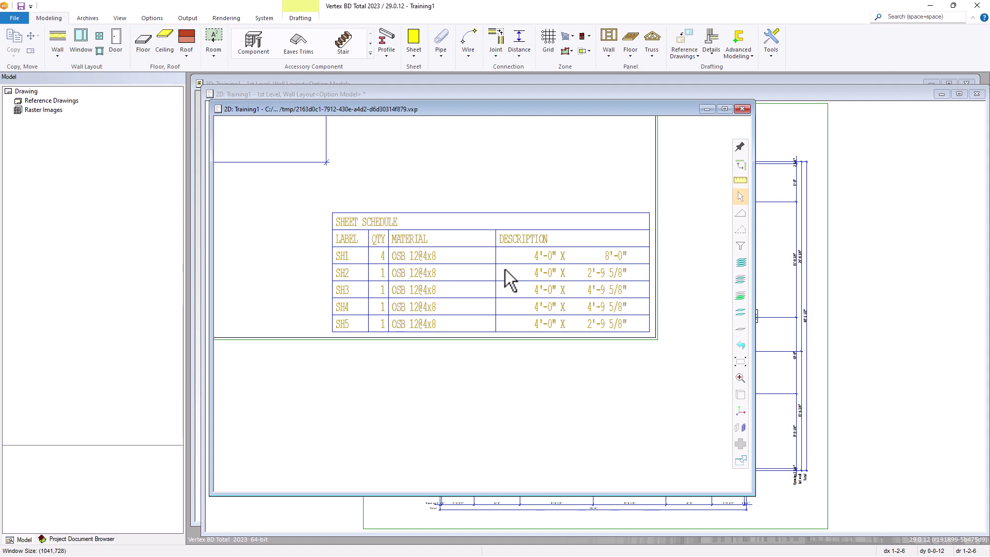
pyautogui.scroll(-6, 509, 279)
pyautogui.scroll(8, 463, 290)
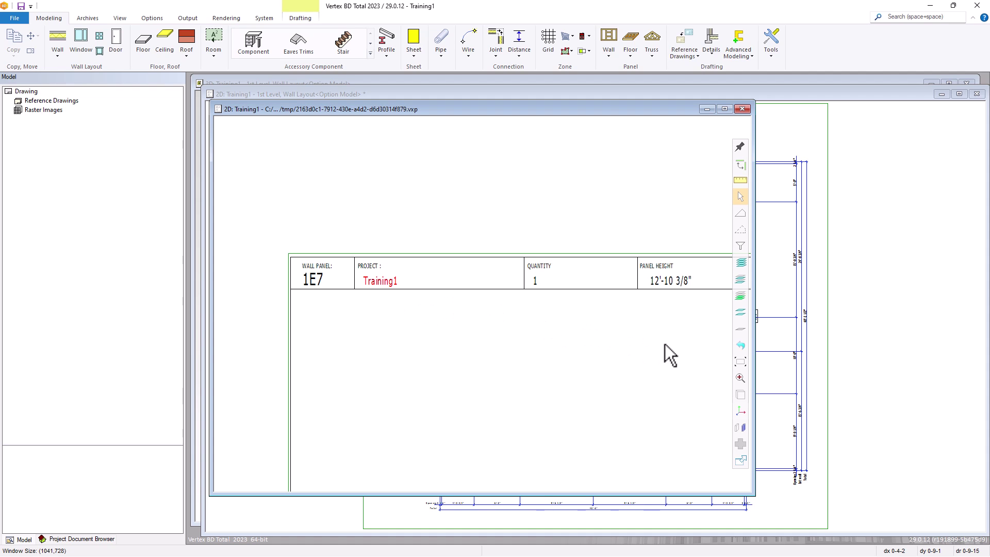
pyautogui.moveTo(623, 339); pyautogui.dragTo(326, 320, button='middle')
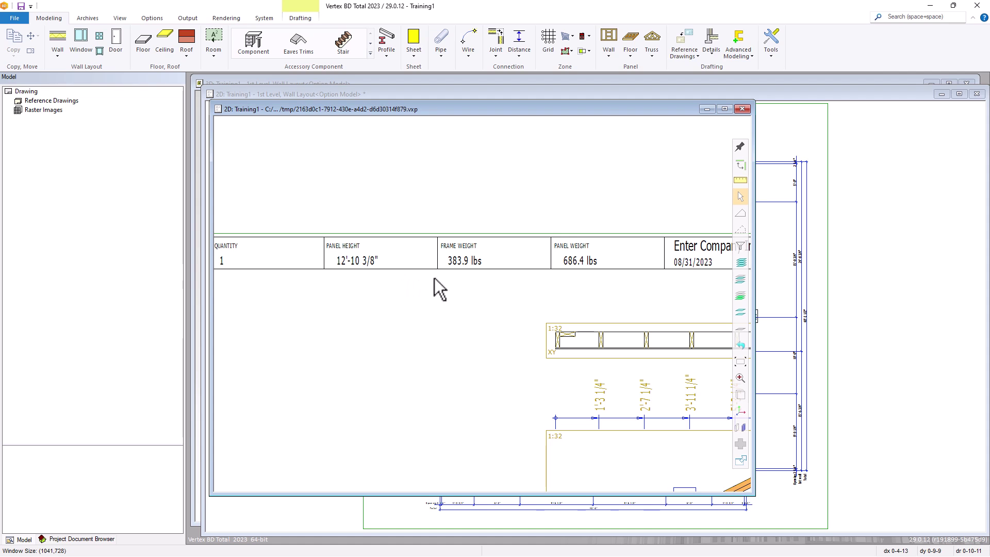
pyautogui.scroll(-1, 593, 376)
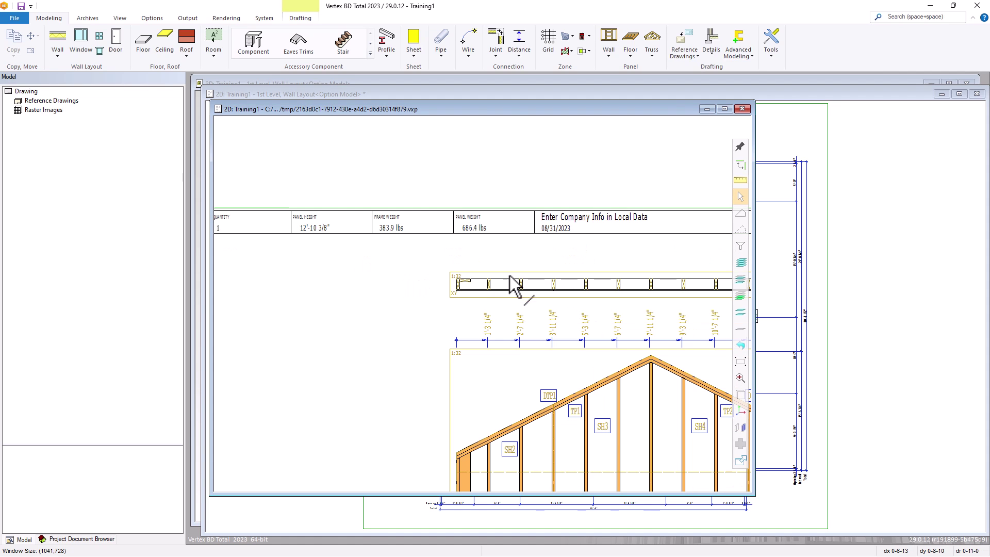
pyautogui.click(743, 109)
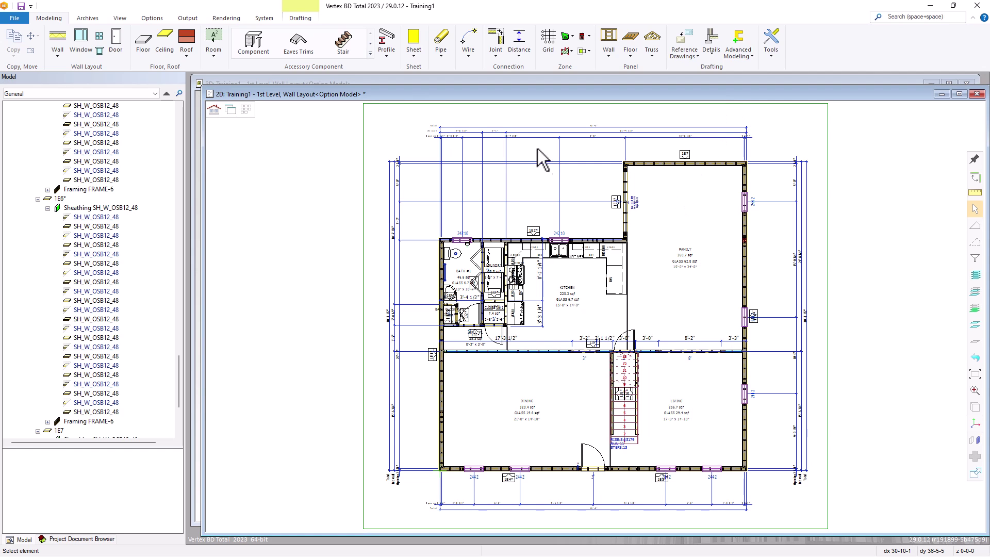
# - Batch-create panel drawings for all 1st floor wall panels from 1I1 through 1E6 with the Wall Panel A - 11x17 template
pyautogui.click(194, 21)
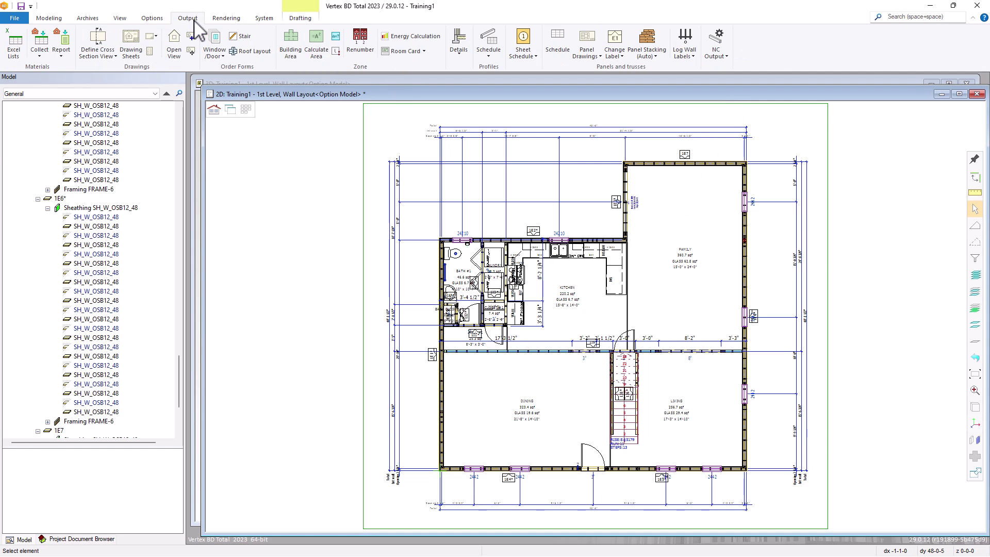
pyautogui.click(583, 46)
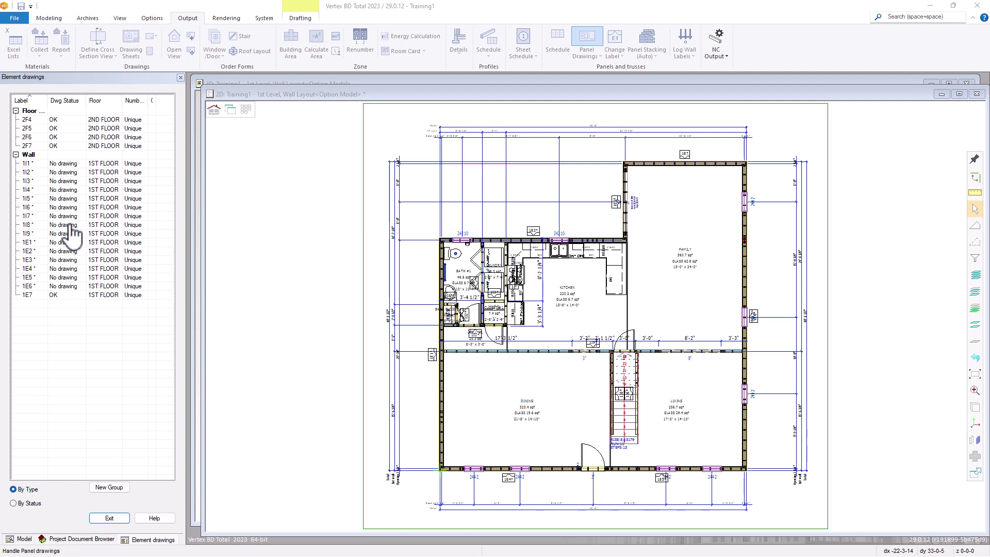
pyautogui.click(73, 166)
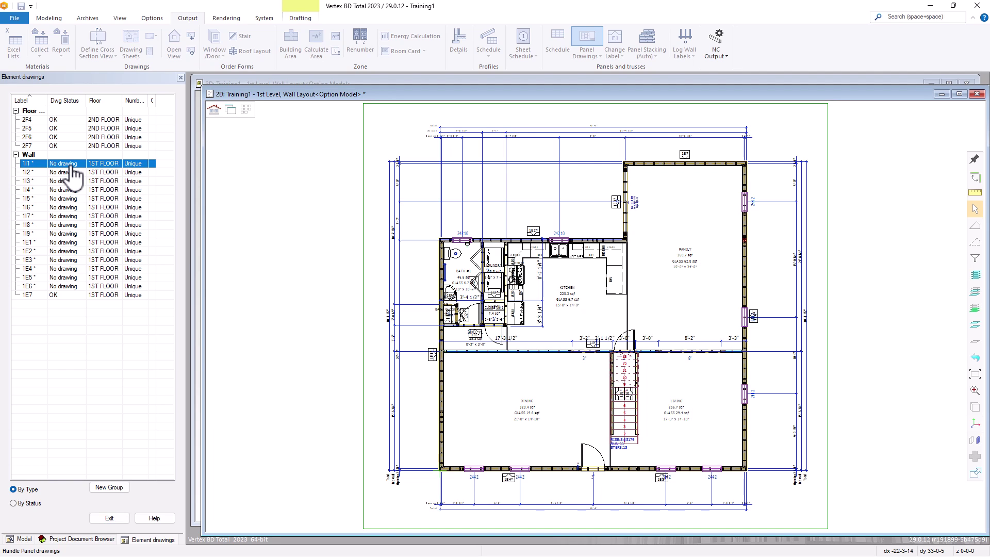
pyautogui.keyDown('shift'); pyautogui.click(67, 286); pyautogui.keyUp('shift')
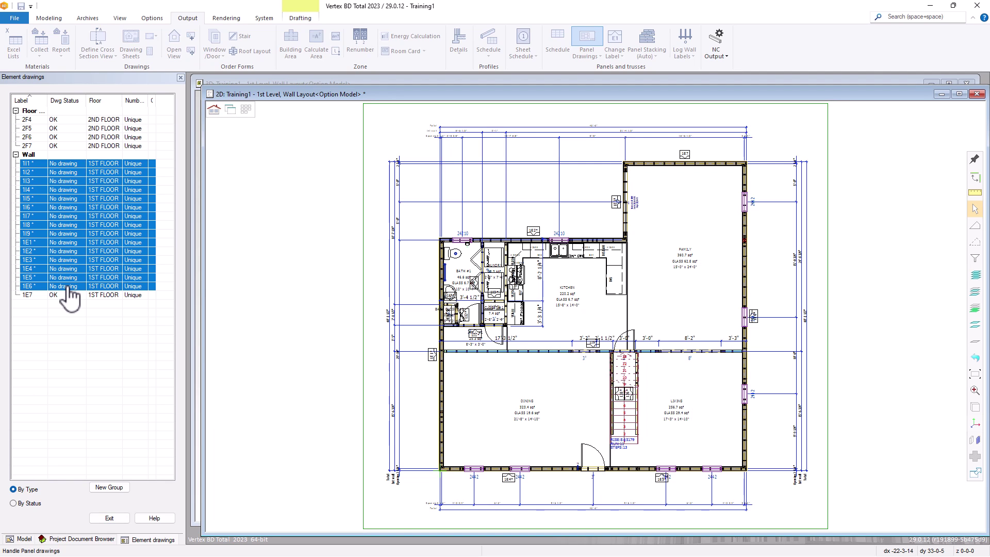
pyautogui.rightClick(67, 289)
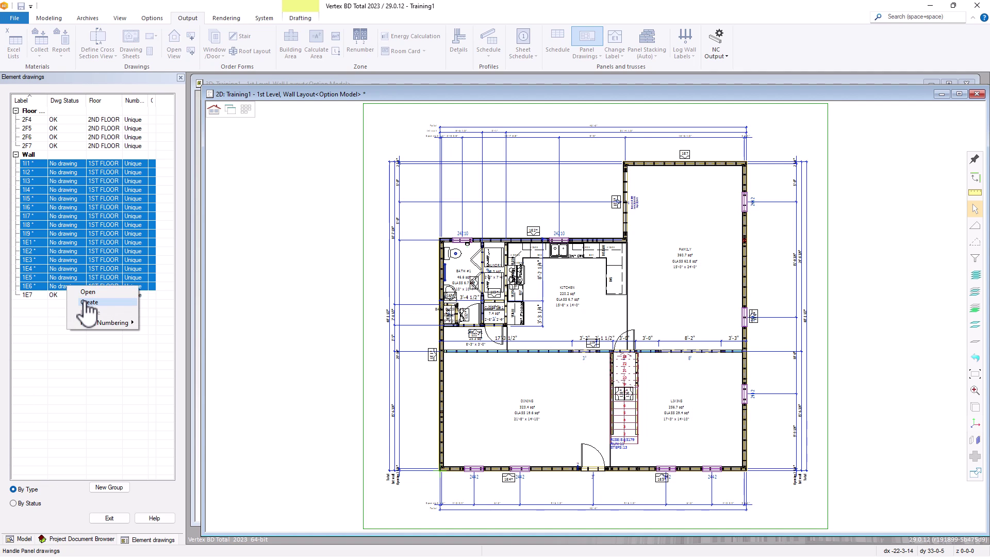
pyautogui.click(88, 302)
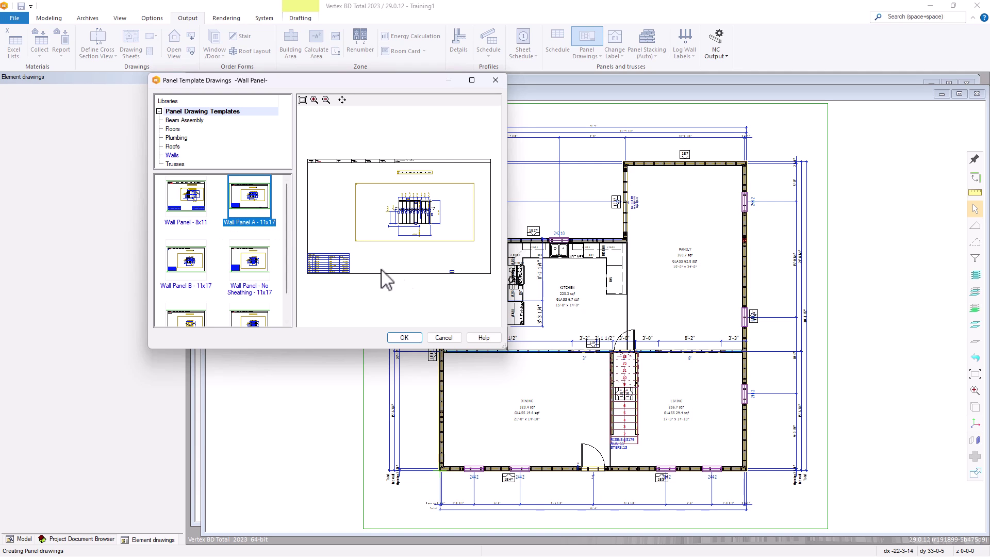
pyautogui.click(407, 337)
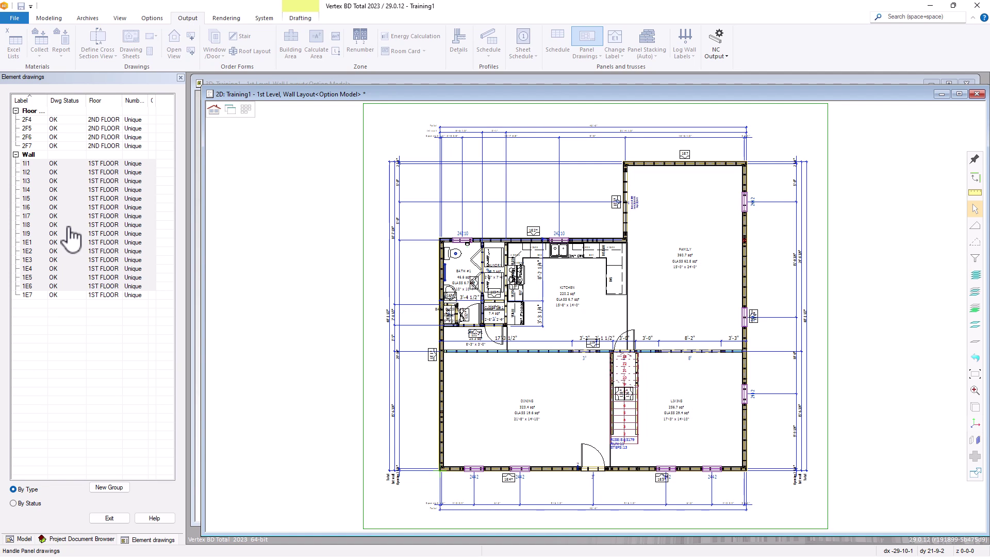
# - Open the panel drawing of interior wall panel 1I9 from the element drawings list, view it enlarged, and close it
pyautogui.click(67, 234)
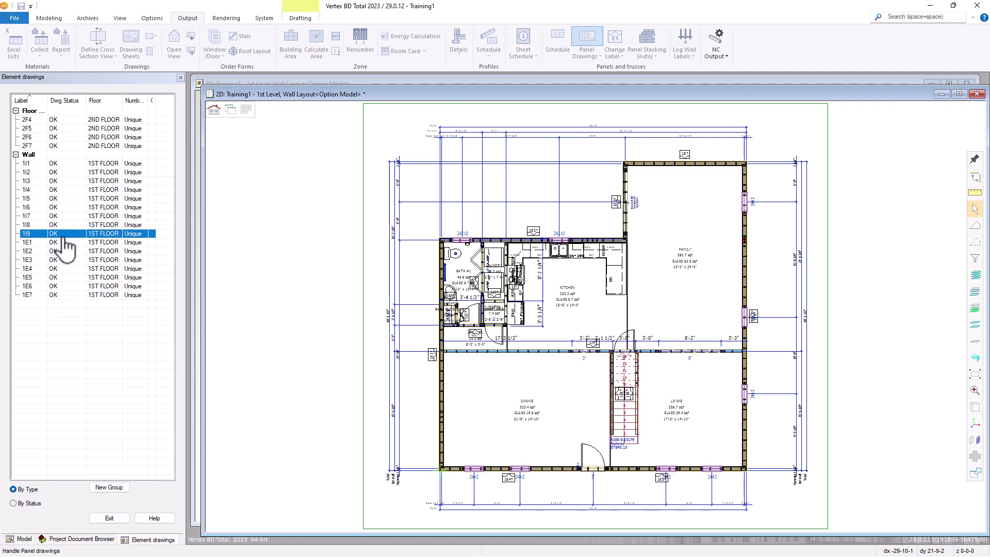
pyautogui.rightClick(66, 236)
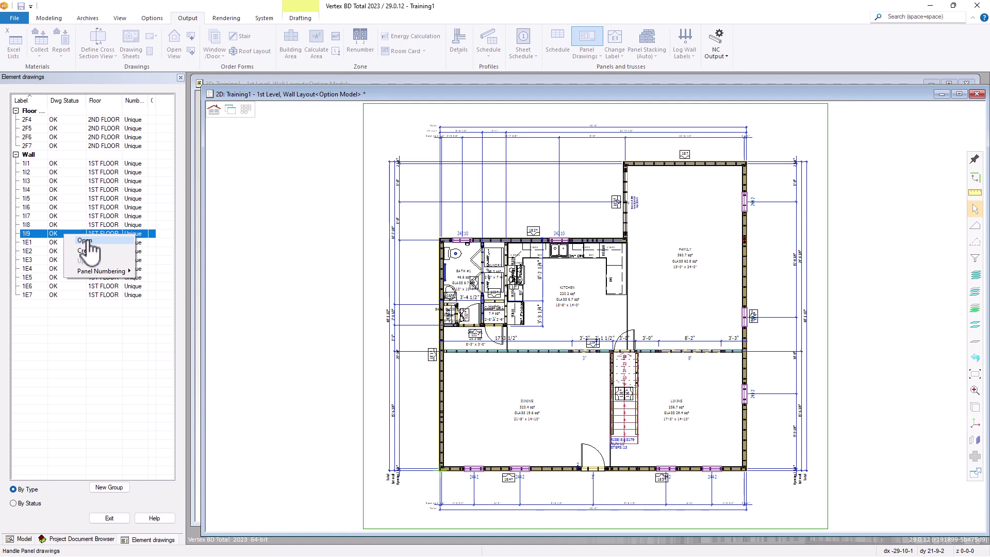
pyautogui.click(85, 241)
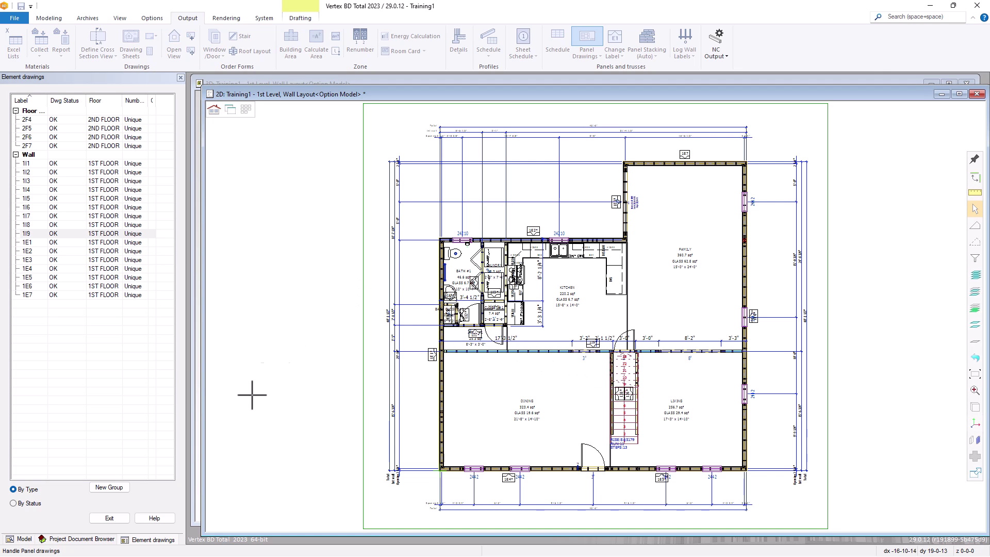
pyautogui.click(123, 518)
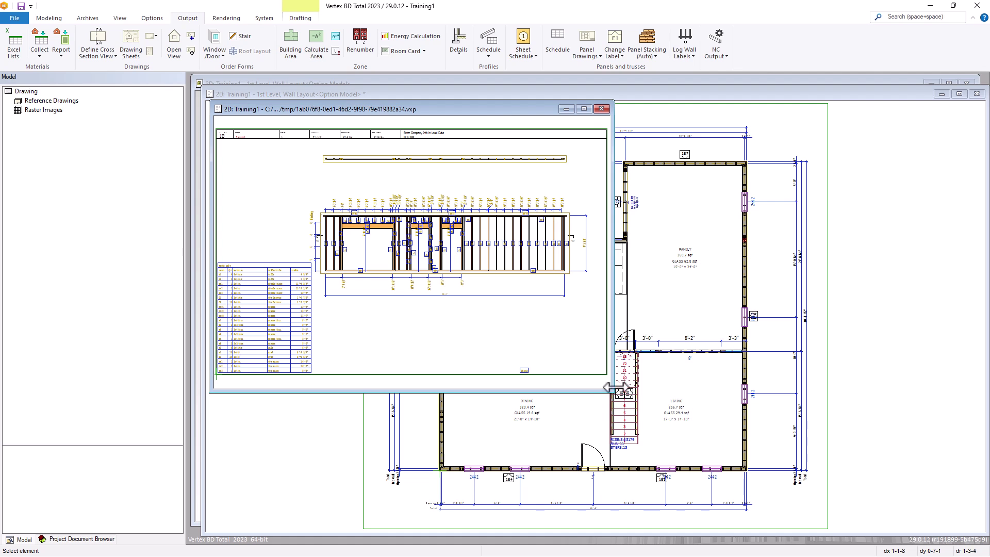
pyautogui.moveTo(612, 392); pyautogui.dragTo(835, 529)
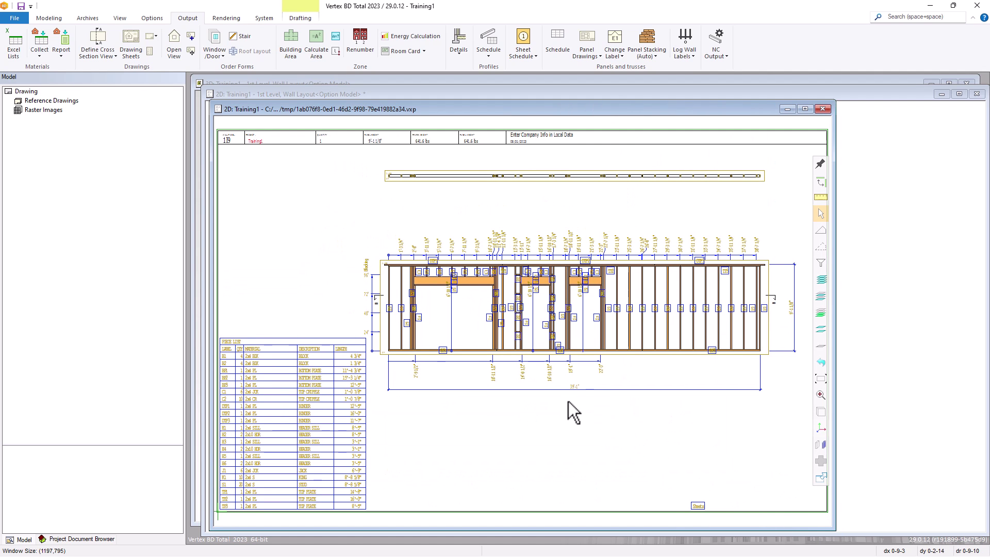
pyautogui.click(822, 108)
# - Open the panel drawing of interior wall panel 1I9 directly from its label in the floor plan
pyautogui.scroll(3, 612, 325)
pyautogui.click(615, 301)
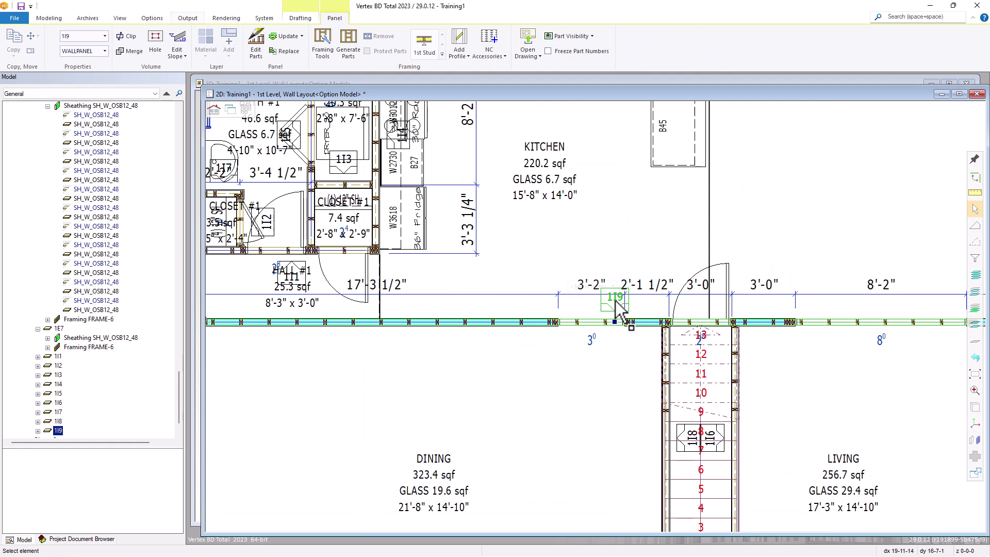
pyautogui.rightClick(617, 303)
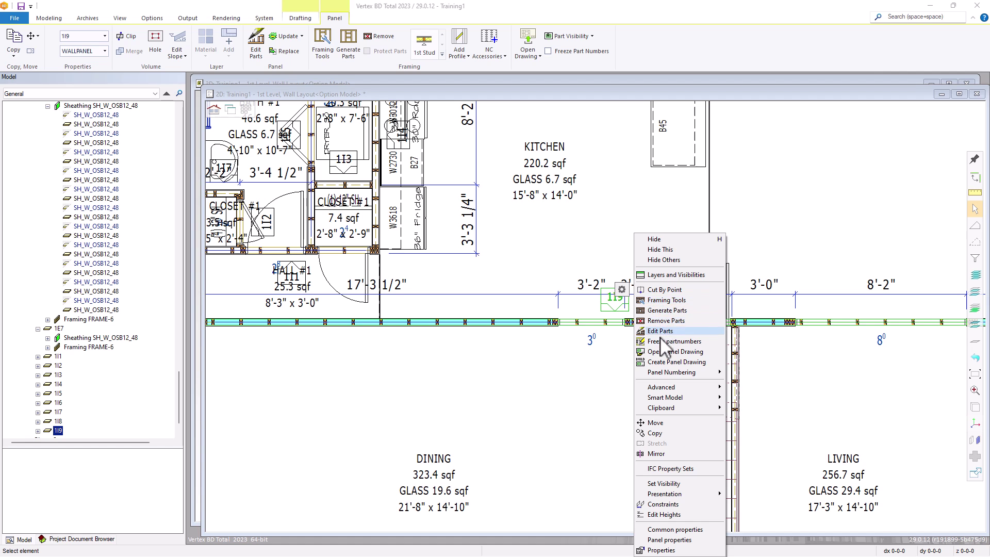
pyautogui.click(656, 352)
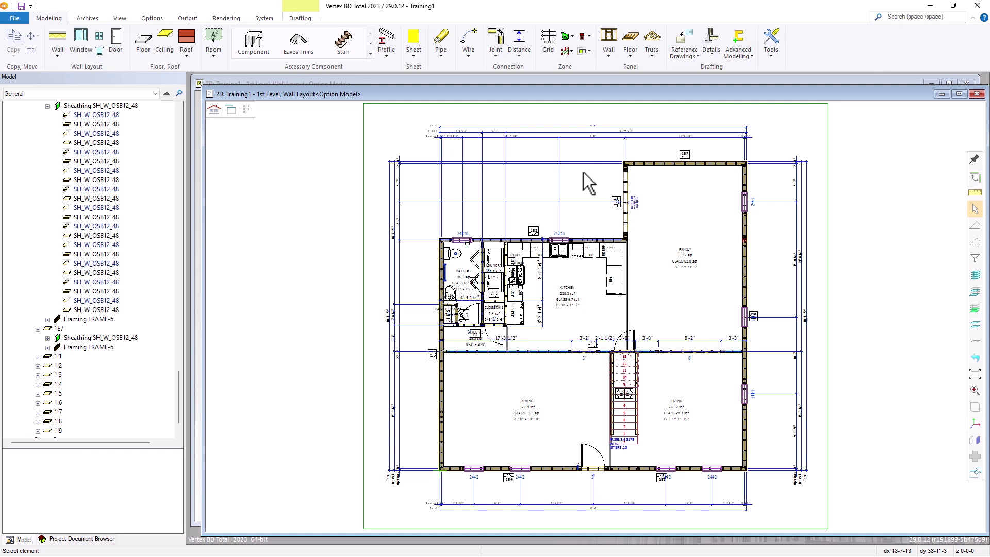
# - Load the 2nd level wall drawing-model pair and generate wall panels for all 2nd floor walls with the System Settings panelizing defaults
pyautogui.click(247, 110)
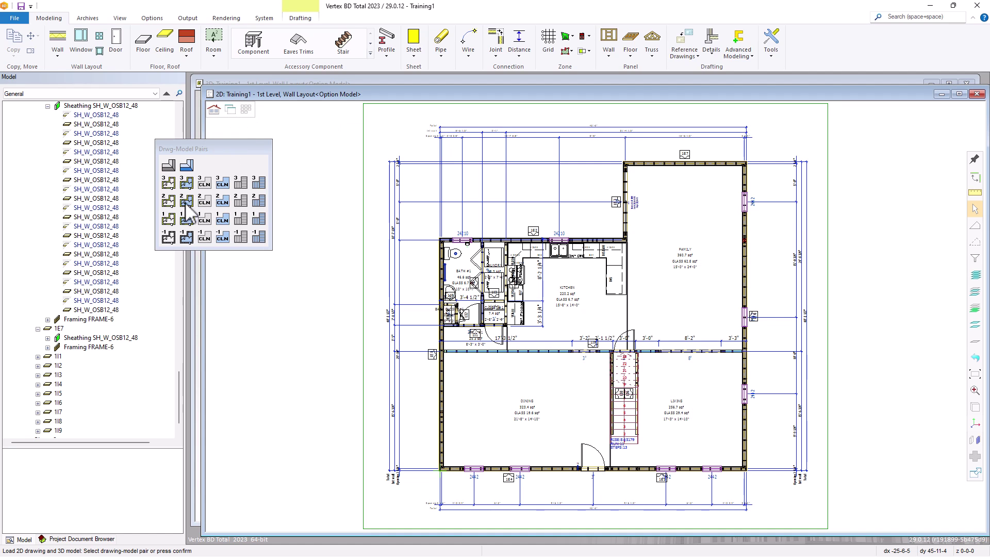
pyautogui.click(169, 201)
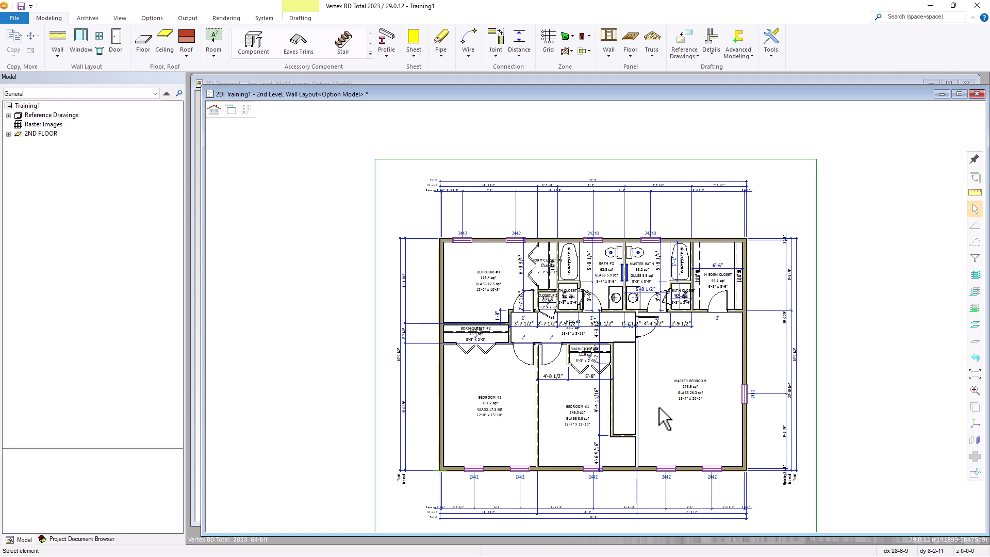
pyautogui.click(613, 57)
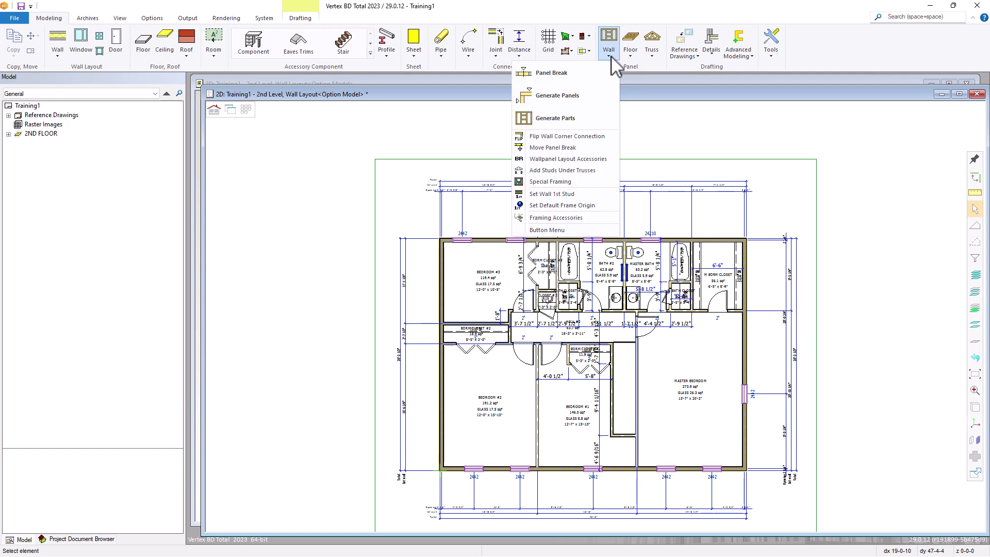
pyautogui.click(565, 97)
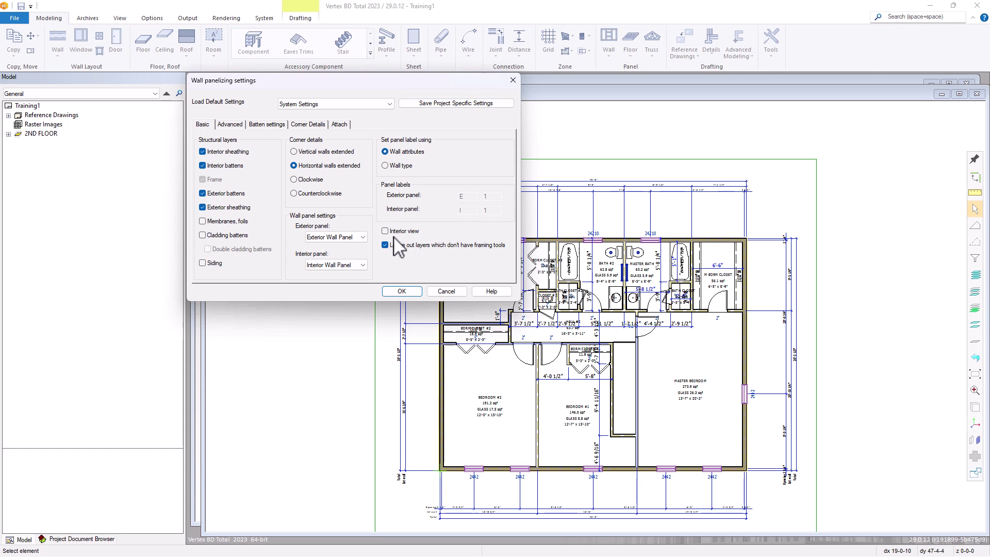
pyautogui.click(401, 291)
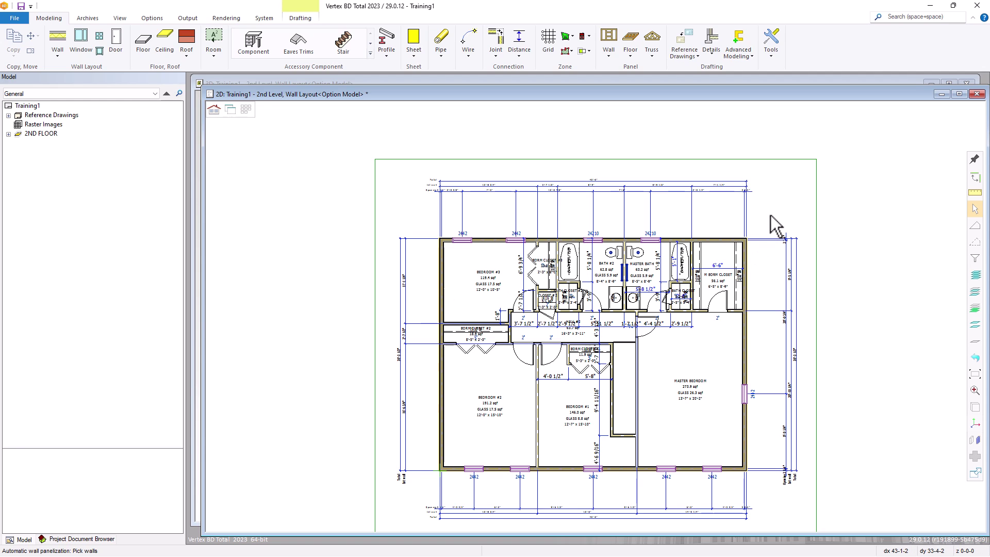
pyautogui.moveTo(770, 216); pyautogui.dragTo(431, 483)
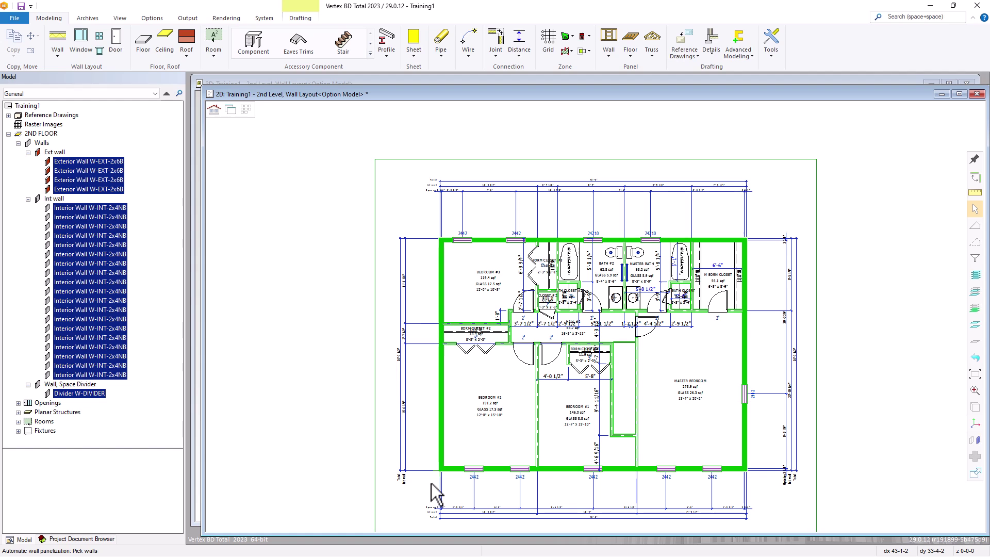
pyautogui.middleClick(431, 484)
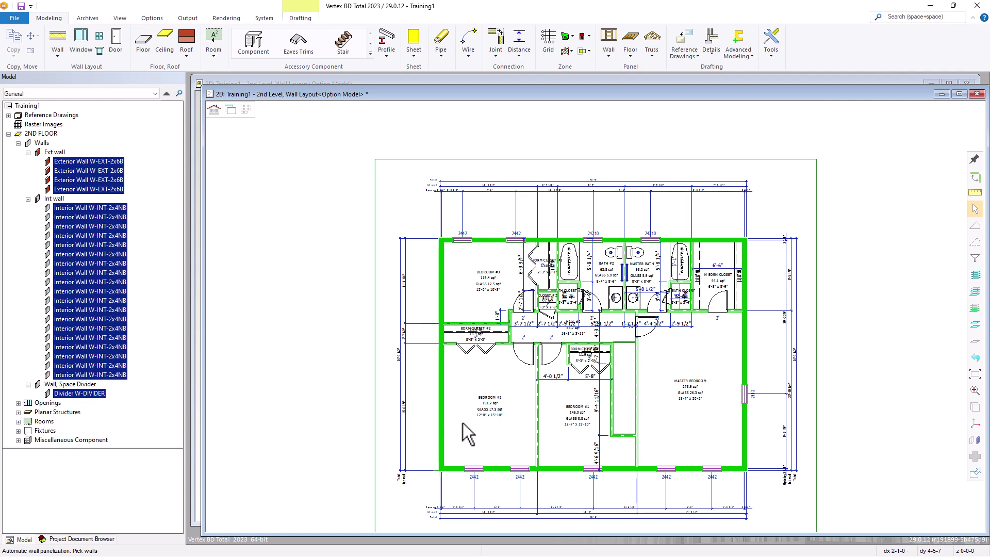
pyautogui.rightClick(486, 382)
pyautogui.click(503, 386)
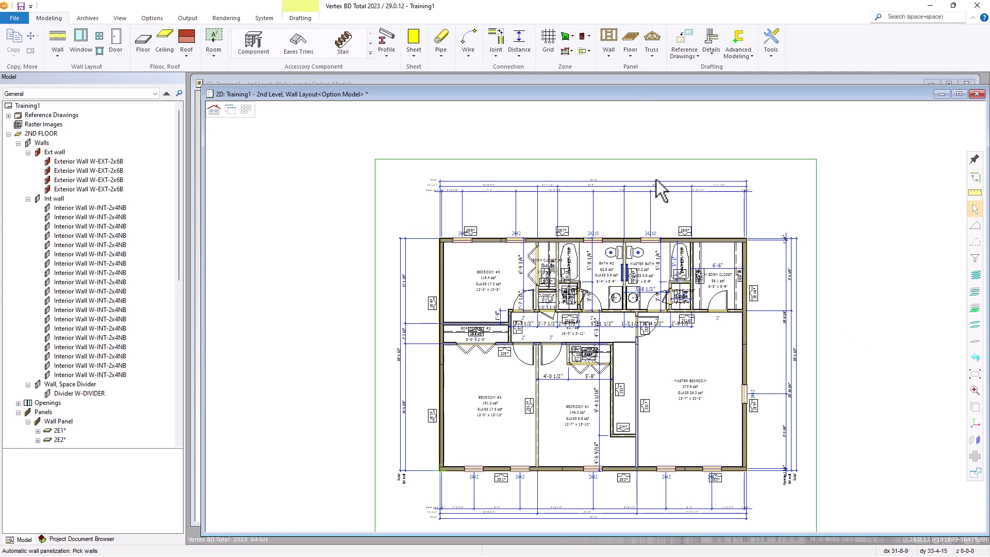
# - Generate the framing parts for all 2nd floor wall panels
pyautogui.click(611, 56)
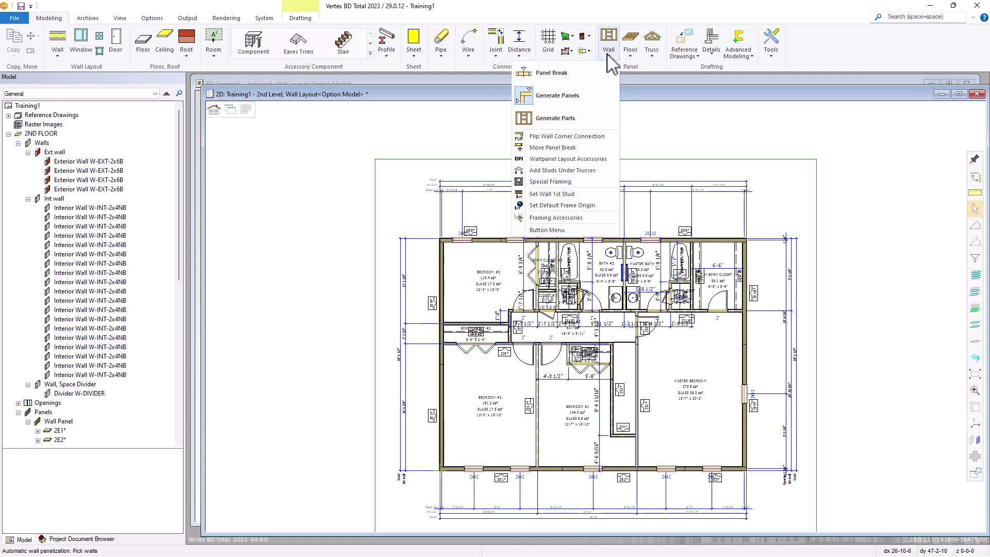
pyautogui.click(568, 118)
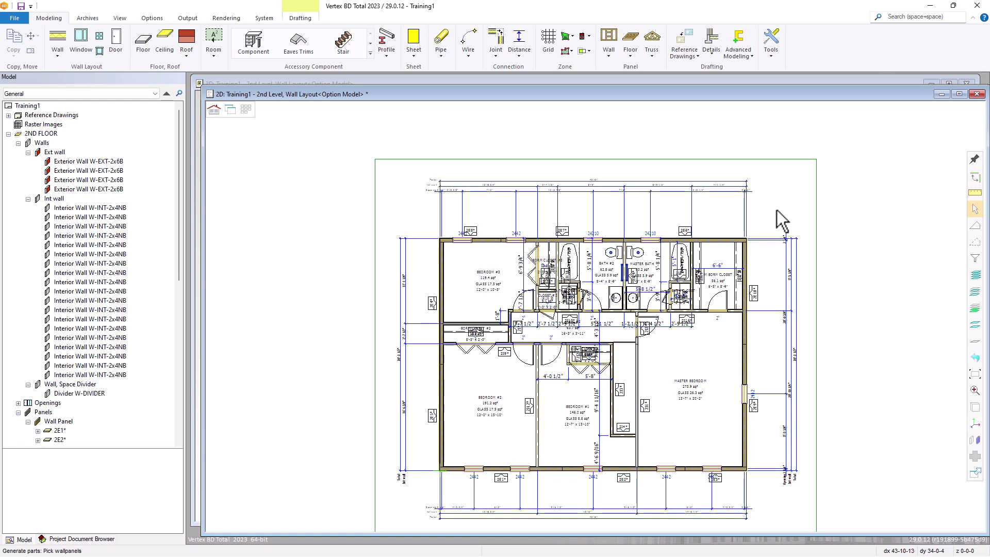
pyautogui.click(452, 463)
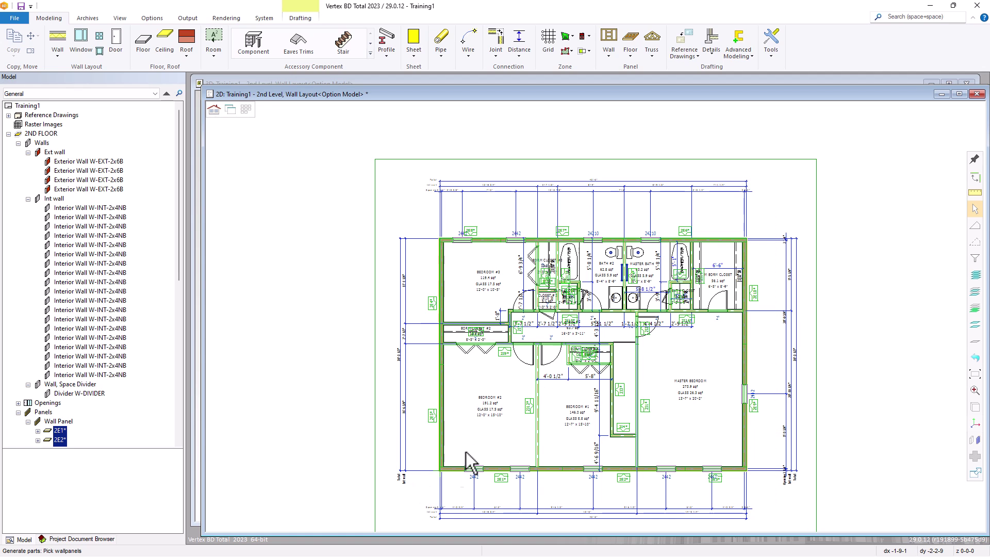
pyautogui.rightClick(537, 356)
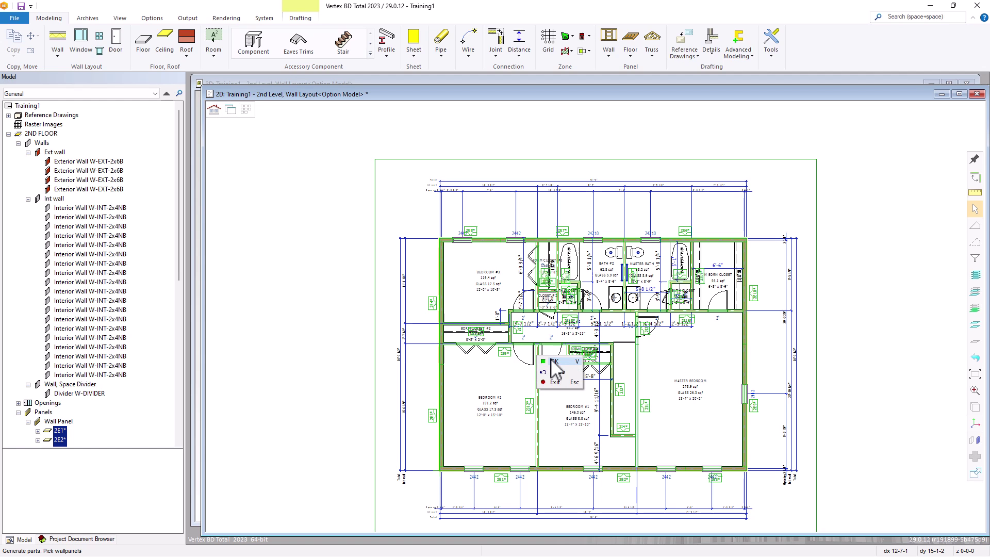
pyautogui.click(553, 362)
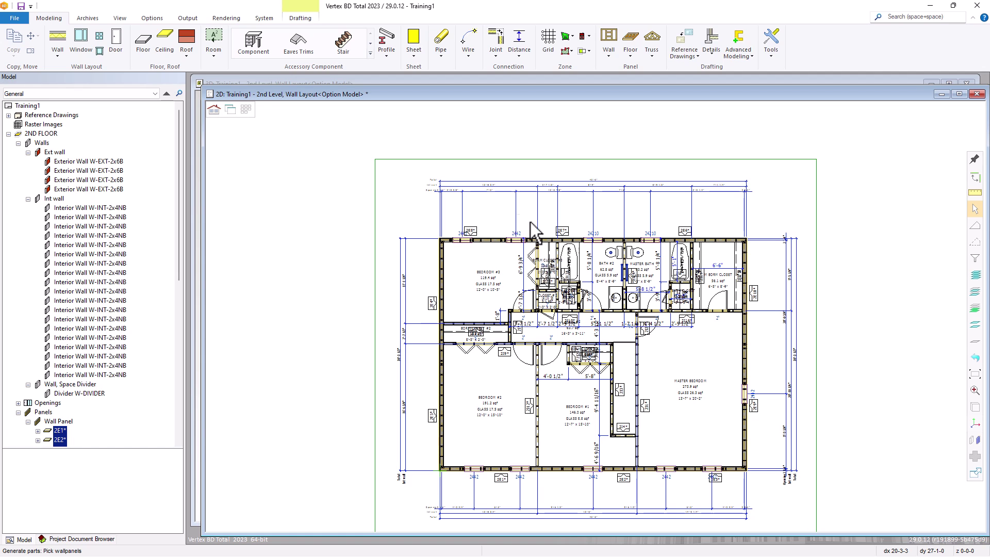
# - Open the element drawings list of the panels and sort it by floor
pyautogui.click(187, 18)
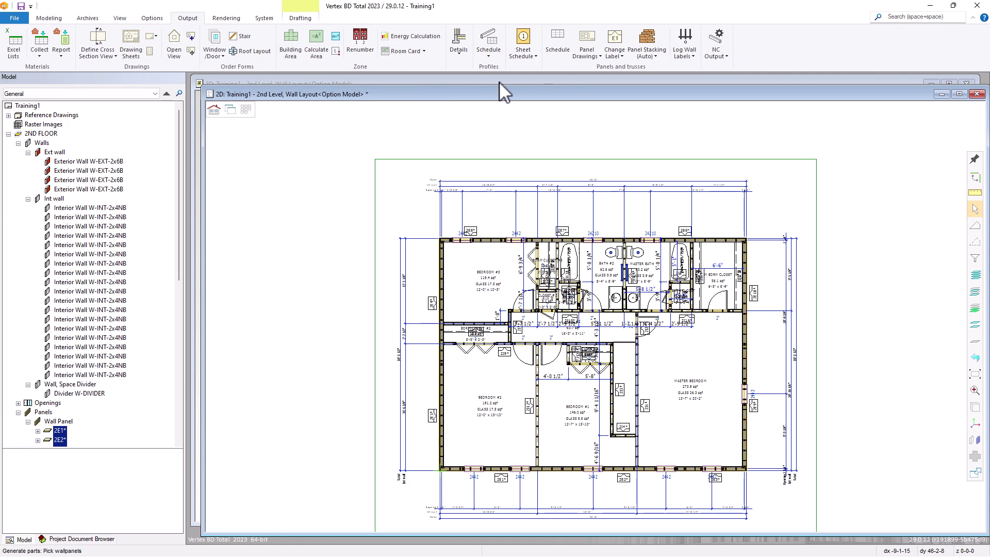
pyautogui.click(574, 52)
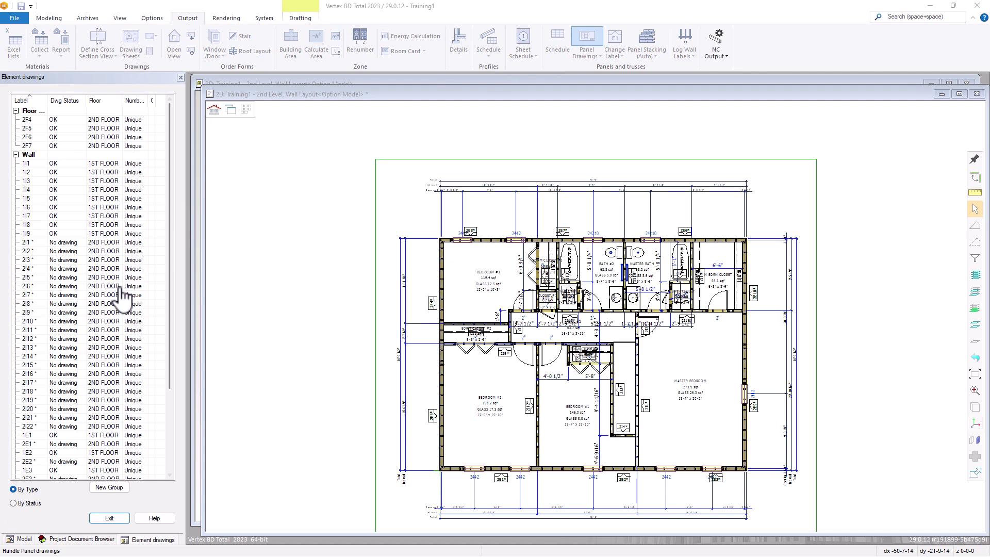
pyautogui.scroll(-4, 122, 299)
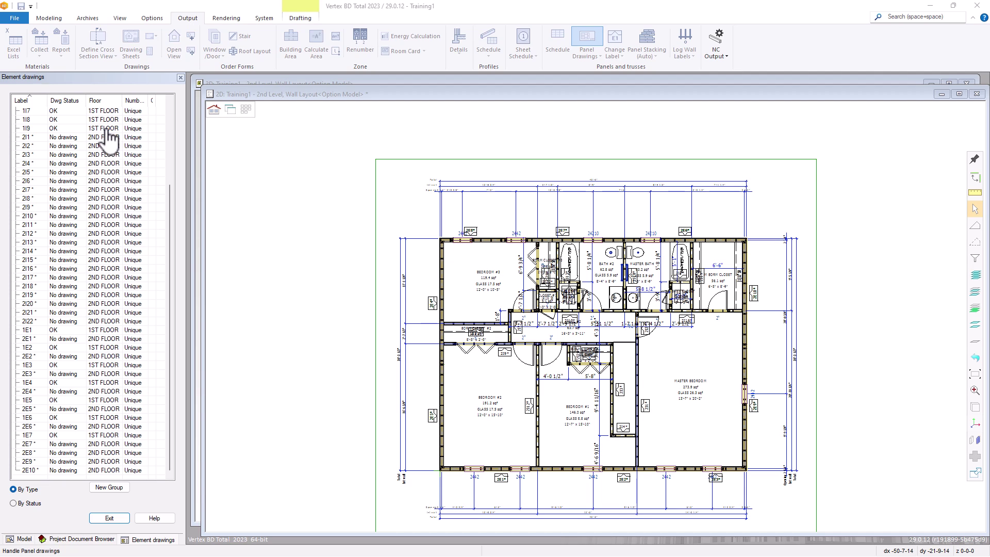
pyautogui.click(105, 101)
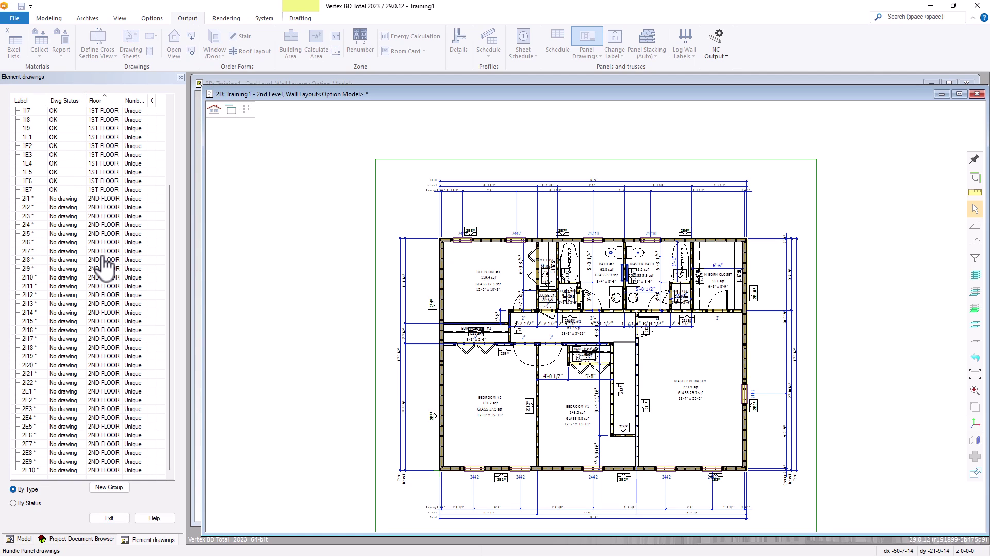
# - Batch-create panel drawings for 2nd floor wall panels 2I1 through 2E10 with the Wall Panel A - 11x17 template, and exit the list
pyautogui.click(103, 200)
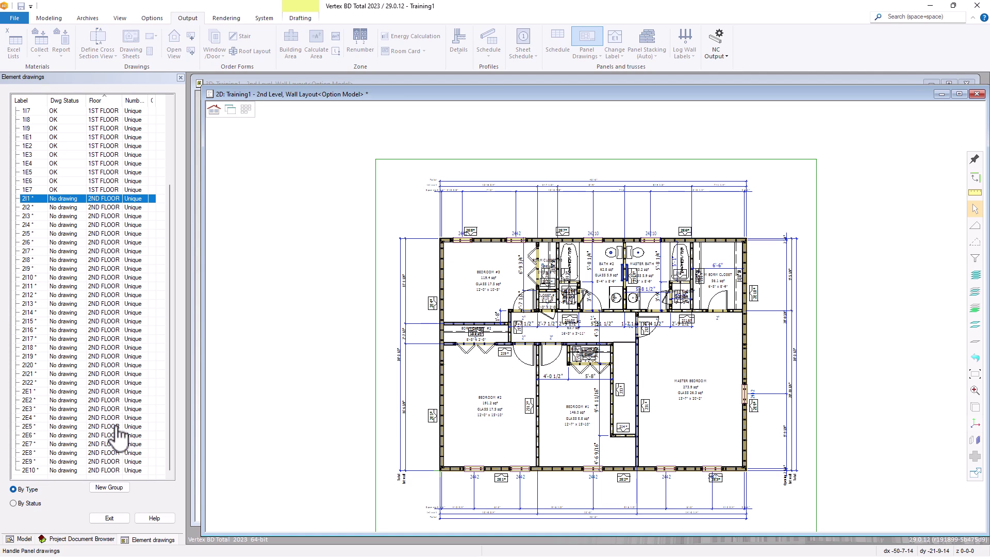
pyautogui.keyDown('shift'); pyautogui.click(109, 470); pyautogui.keyUp('shift')
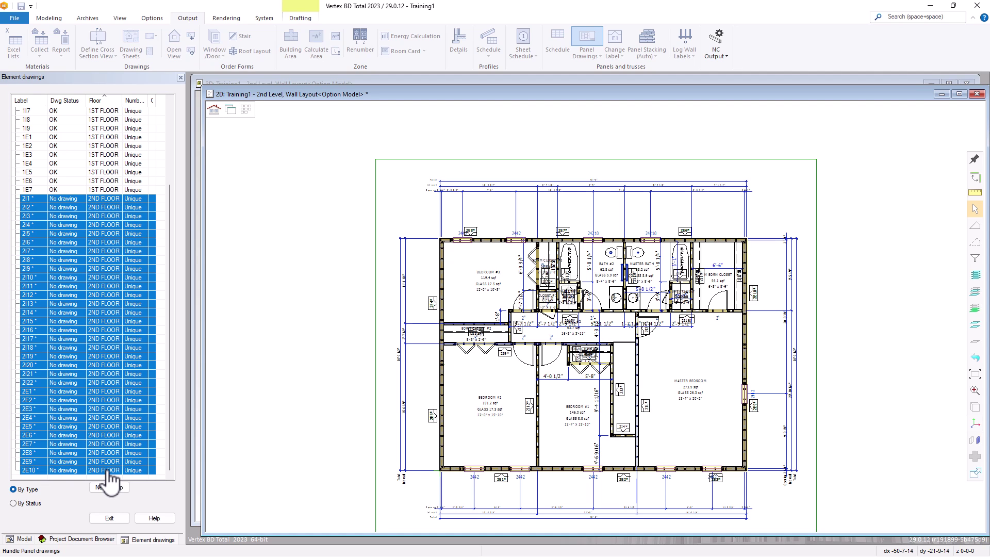
pyautogui.rightClick(115, 354)
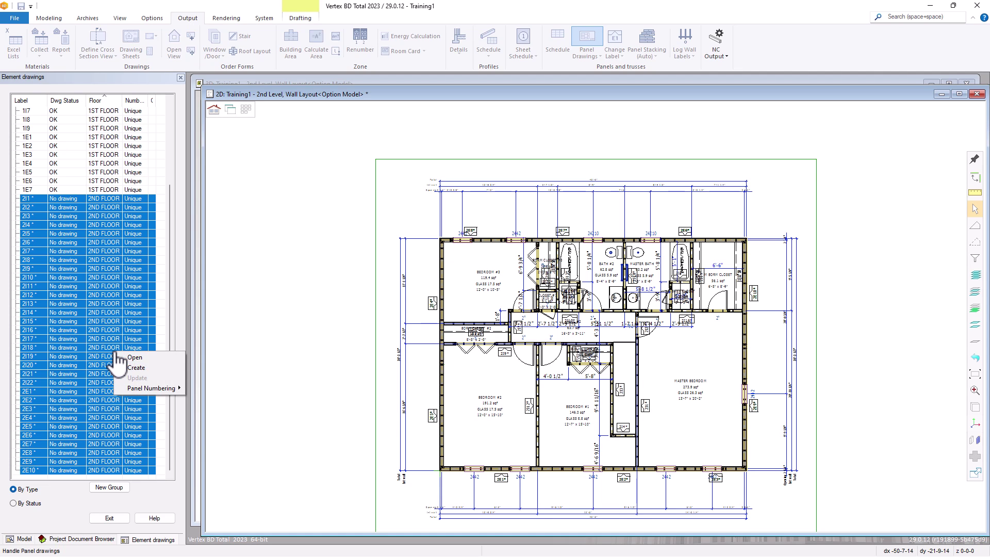
pyautogui.click(145, 369)
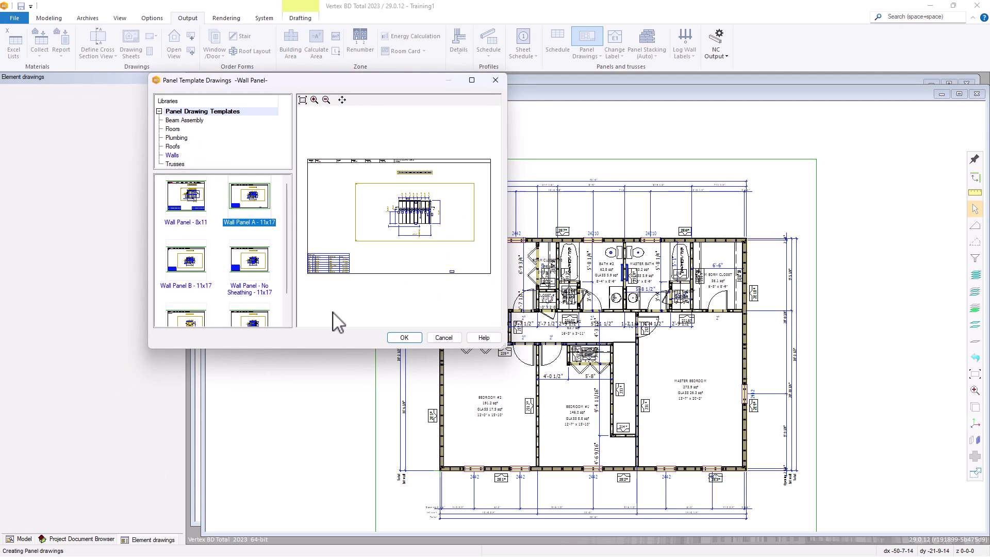
pyautogui.click(255, 209)
pyautogui.click(402, 338)
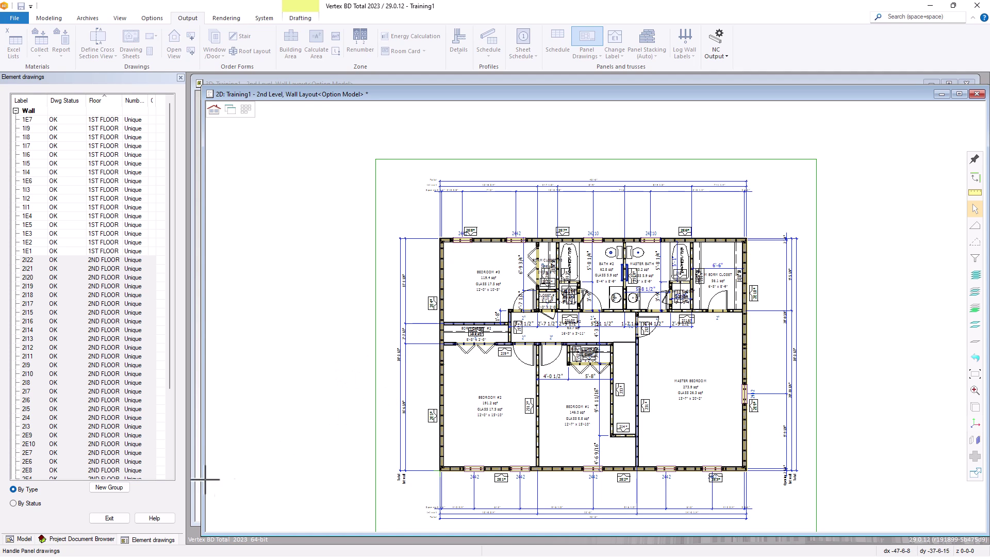
pyautogui.click(107, 518)
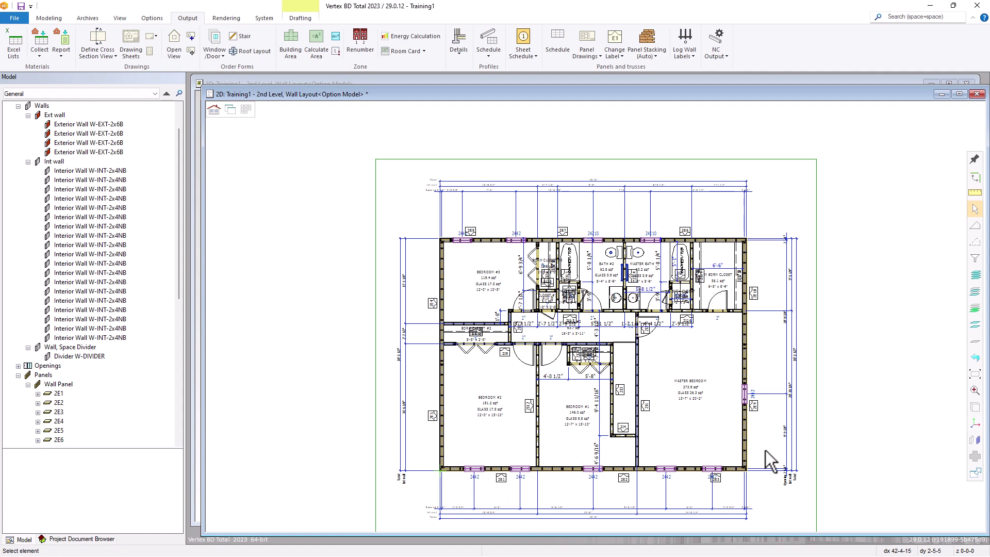
# - Open the panel drawing of exterior wall panel 2E9 from its floor plan label, view it enlarged, and close it without saving
pyautogui.click(757, 411)
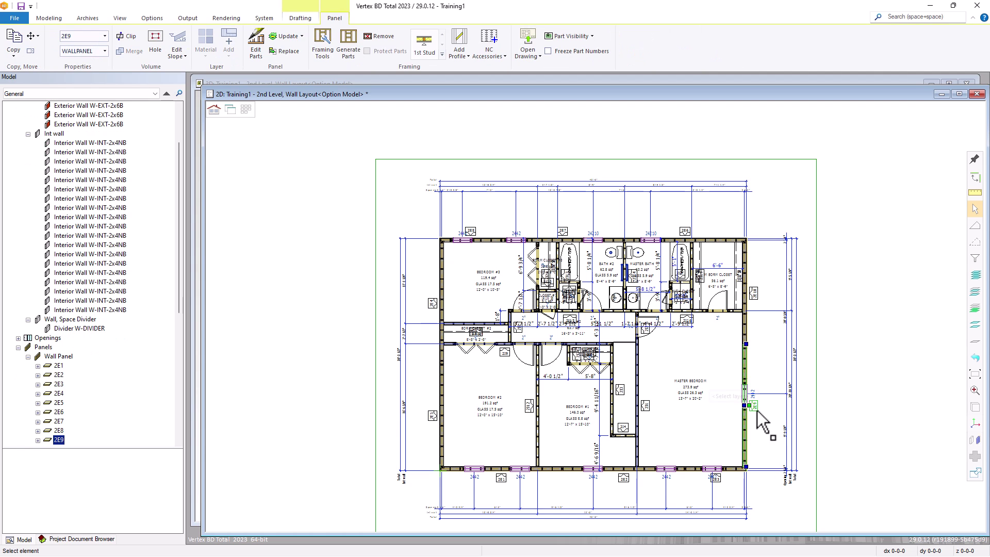
pyautogui.rightClick(757, 392)
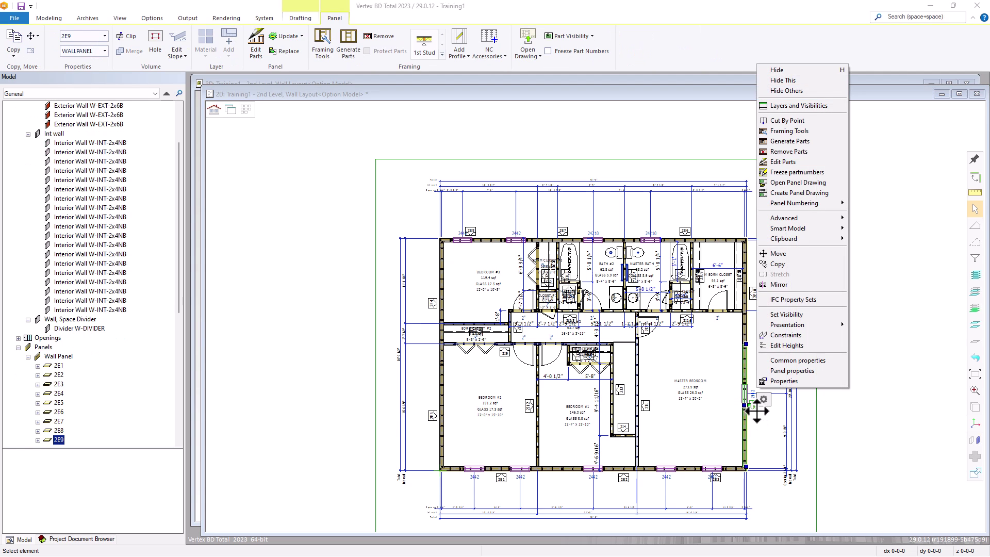
pyautogui.click(781, 184)
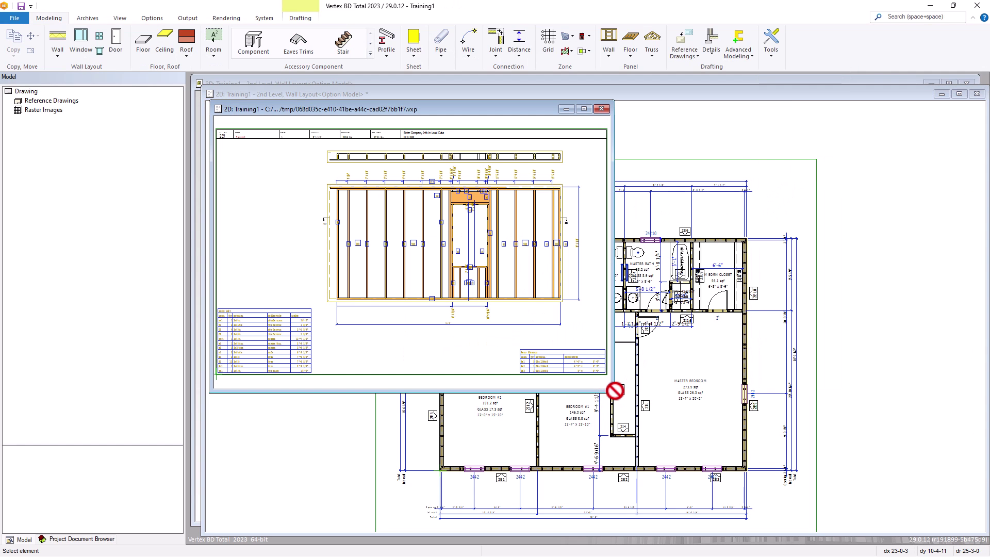
pyautogui.moveTo(612, 391); pyautogui.dragTo(809, 512)
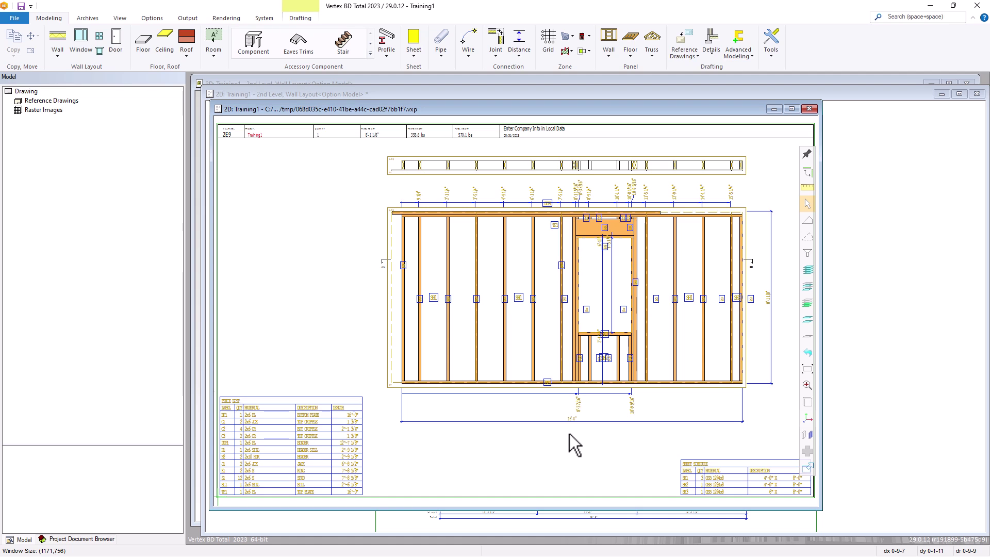
pyautogui.scroll(3, 569, 434)
pyautogui.scroll(-5, 539, 300)
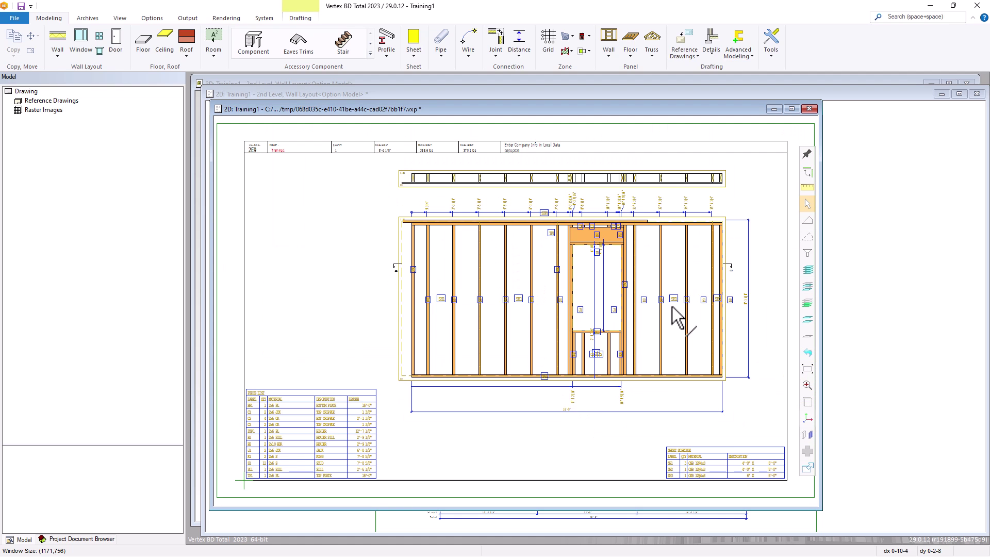
pyautogui.click(809, 110)
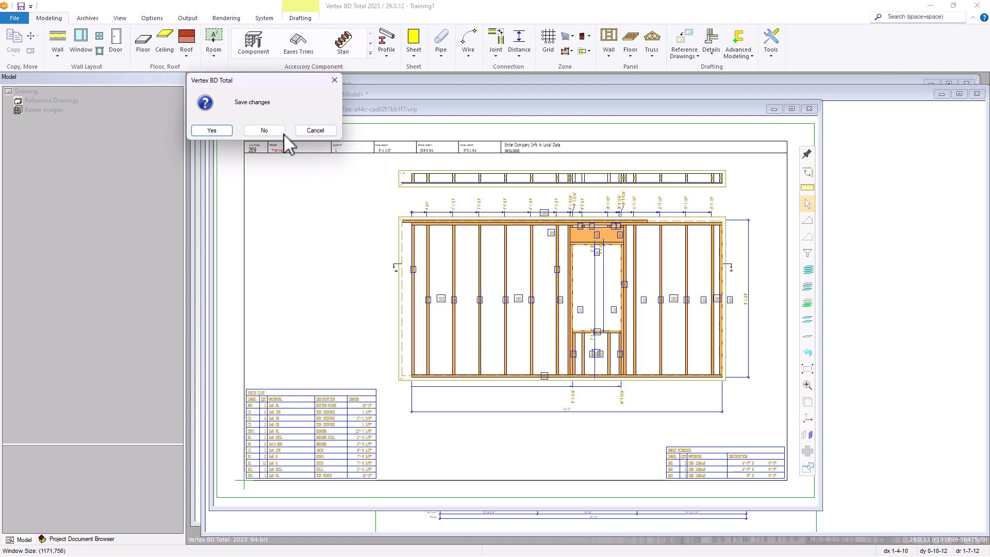
pyautogui.click(264, 130)
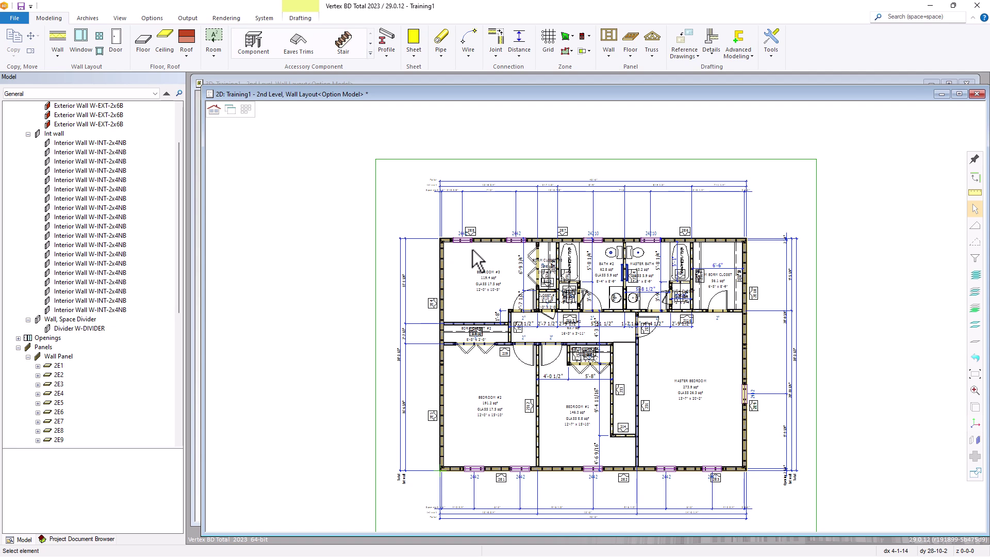
# - Switch to the 3D model of the 2nd level wall framing and examine the framed panels from several sides
pyautogui.hotkey('ctrl', 'Tab')
pyautogui.click(201, 98)
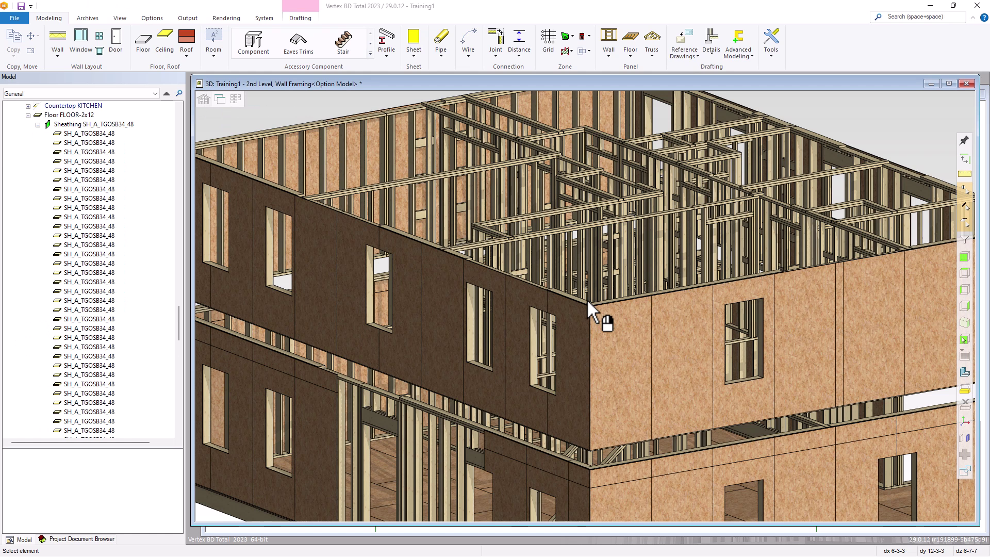
pyautogui.scroll(-1, 587, 299)
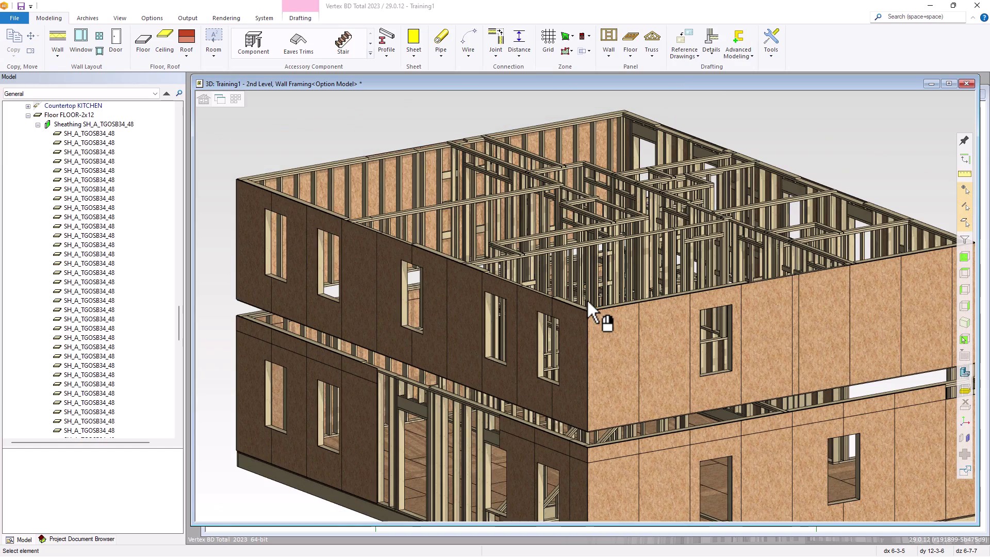
pyautogui.moveTo(586, 298); pyautogui.dragTo(649, 321, button='middle')
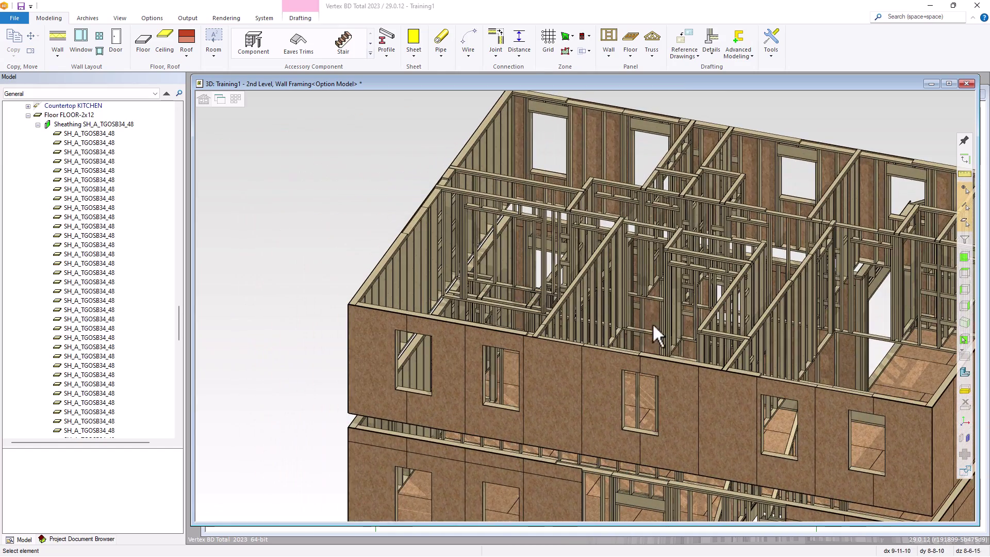
pyautogui.scroll(-1, 648, 322)
pyautogui.moveTo(715, 363); pyautogui.dragTo(812, 367, button='middle')
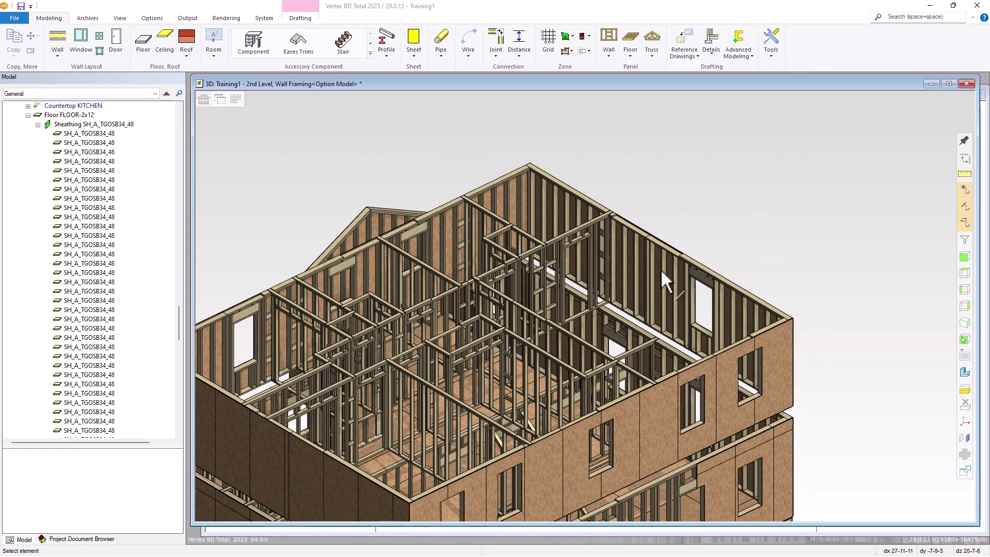
pyautogui.scroll(3, 626, 251)
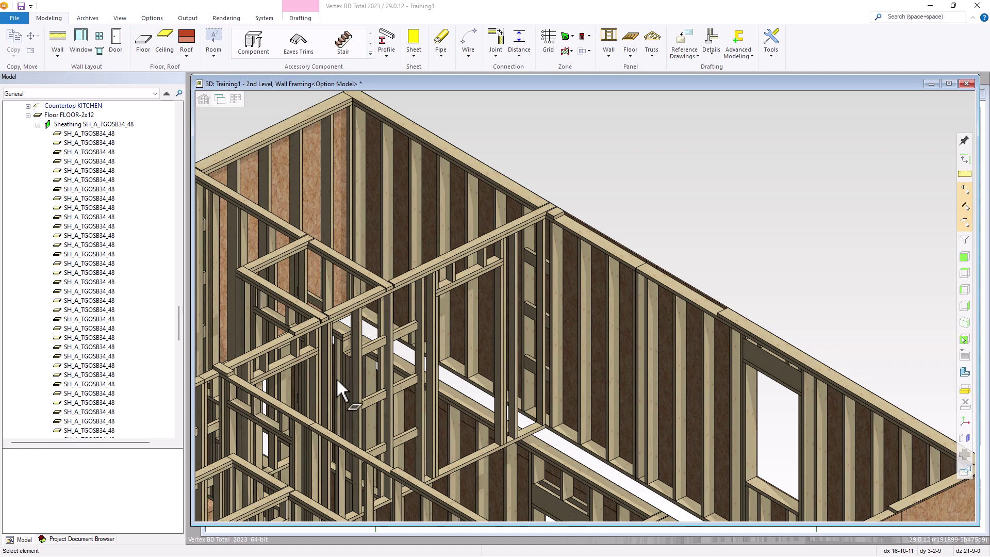
# - Examine the framed 2nd level wall panels and exterior sheathing in the 3D model, both up close and as a whole
pyautogui.scroll(-4, 586, 303)
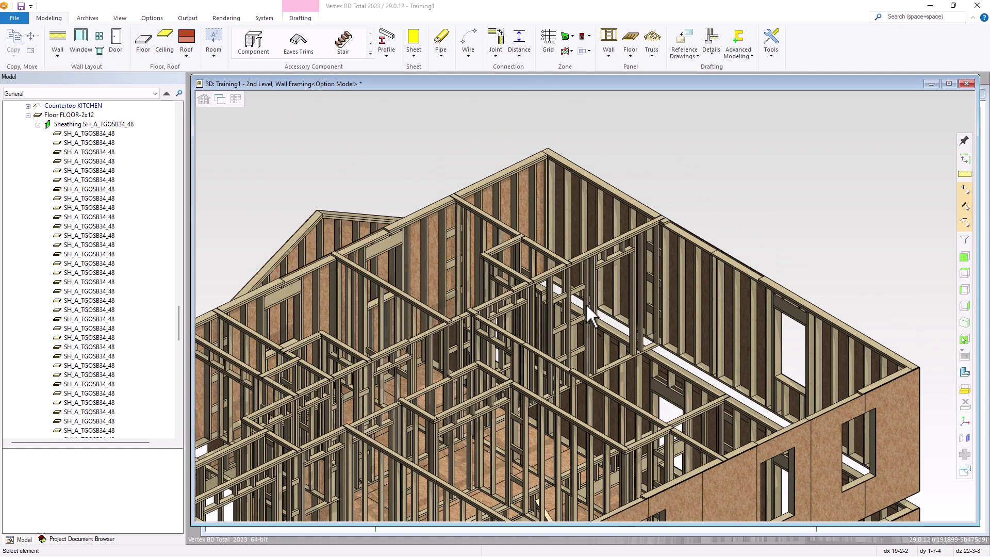
pyautogui.scroll(5, 586, 305)
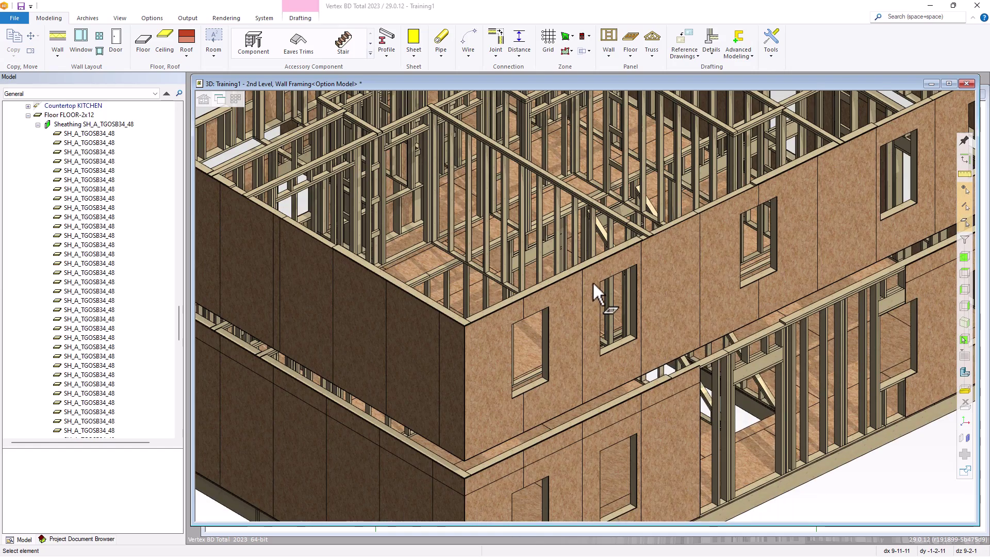
pyautogui.scroll(-5, 592, 280)
pyautogui.moveTo(584, 302); pyautogui.dragTo(538, 292, button='middle')
# - Return to the 2D floor plan and bring up the 1st Level, Wall Layout drawing
pyautogui.hotkey('ctrl', 'Tab')
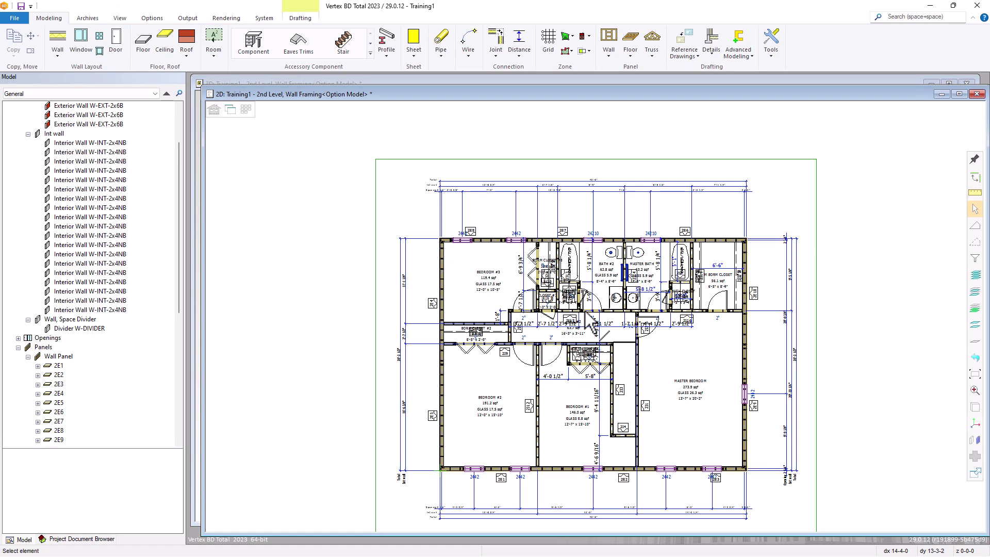
pyautogui.click(215, 109)
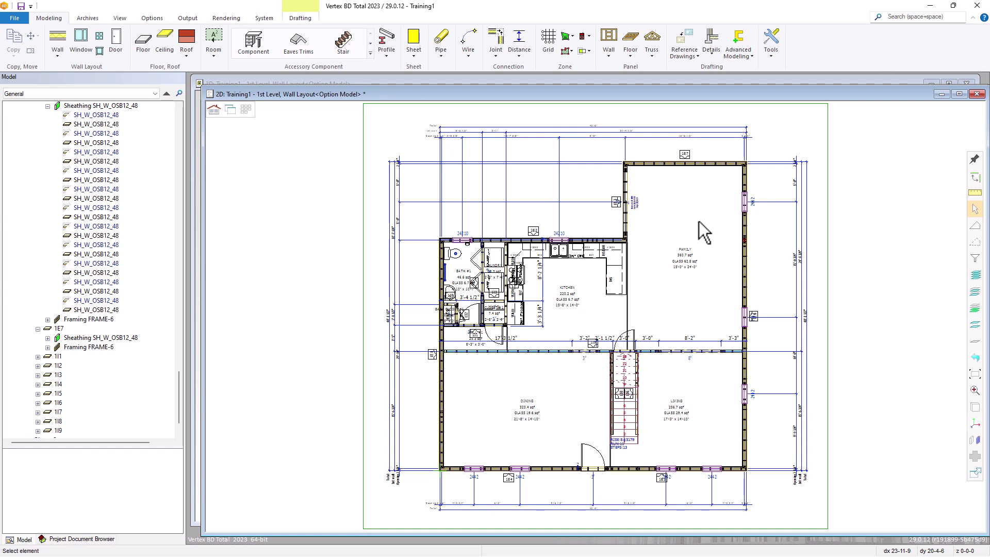
# - Print the Panels-Walls PDF set of the project to a file named Training1 Panels-Walls
pyautogui.click(14, 19)
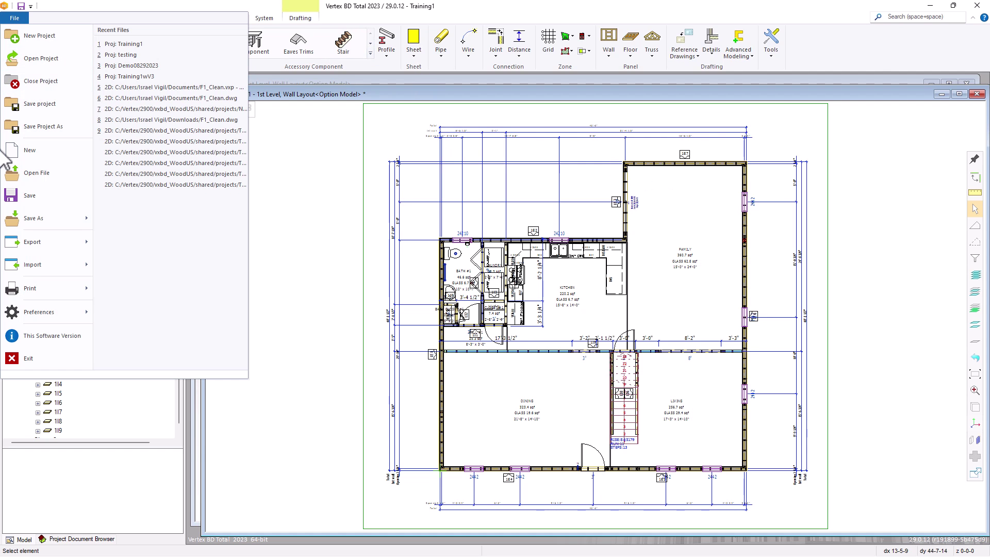
pyautogui.moveTo(33, 248)
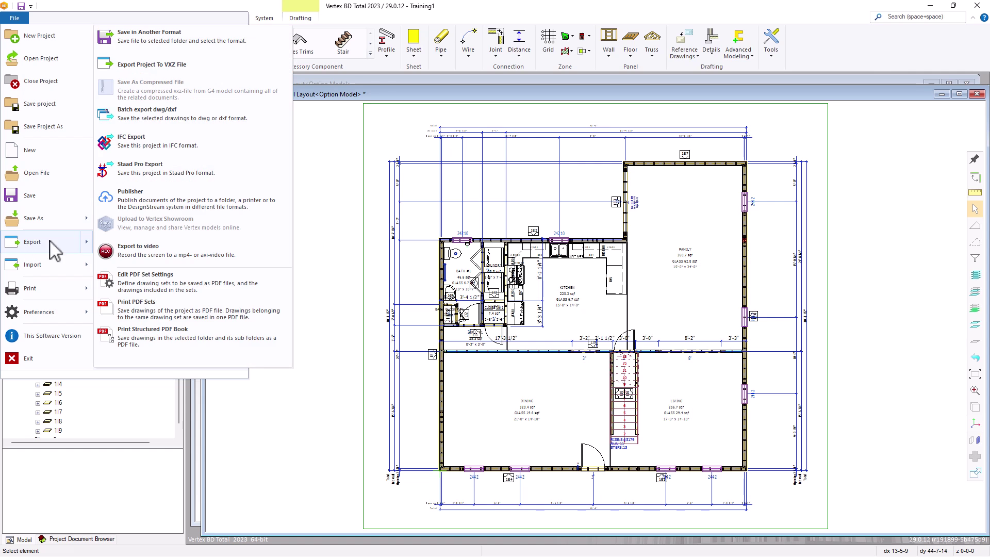
pyautogui.click(142, 315)
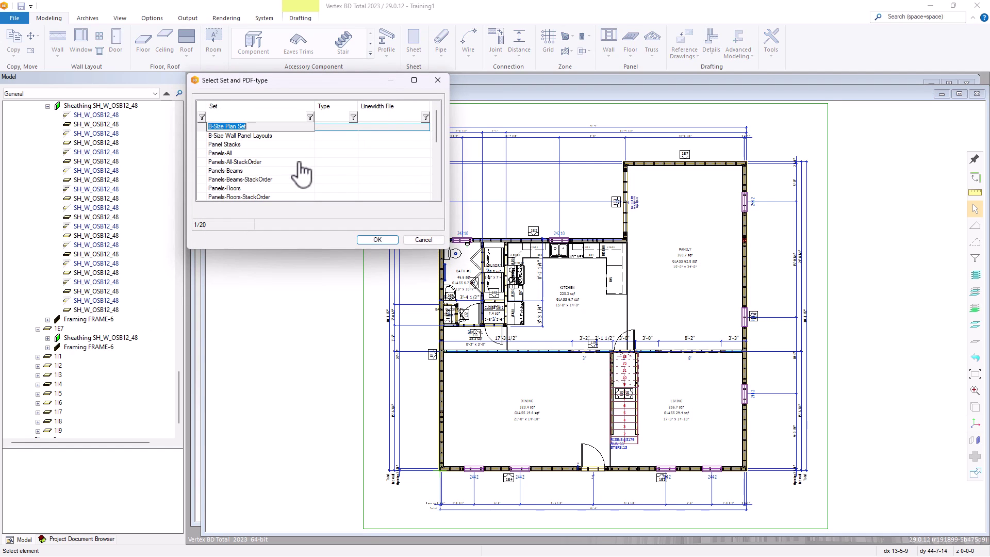
pyautogui.moveTo(436, 122); pyautogui.dragTo(436, 174)
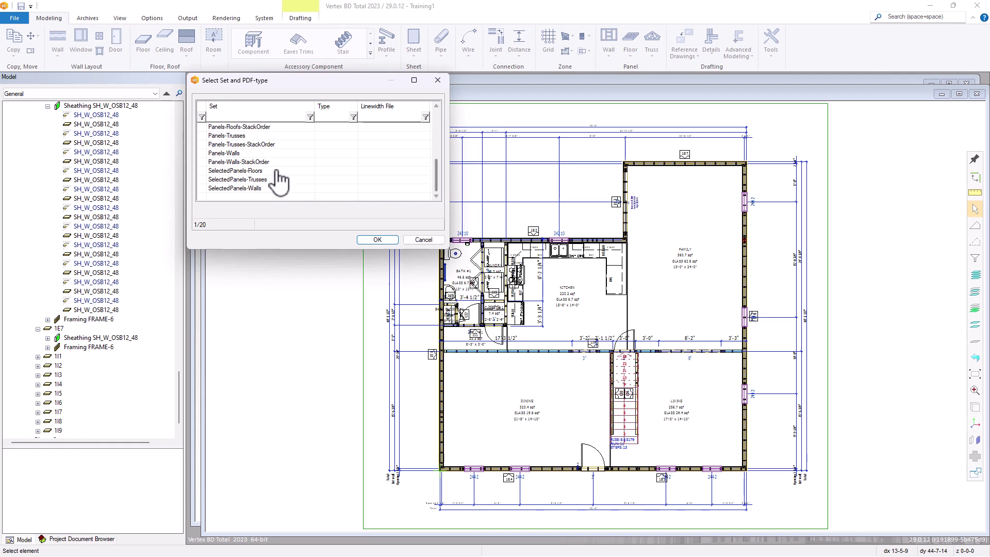
pyautogui.click(230, 154)
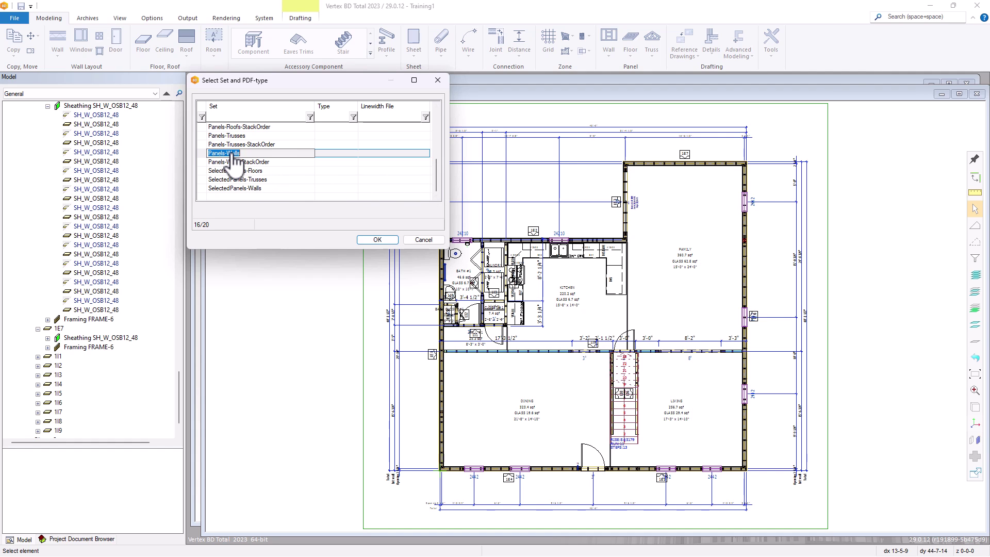
pyautogui.click(379, 240)
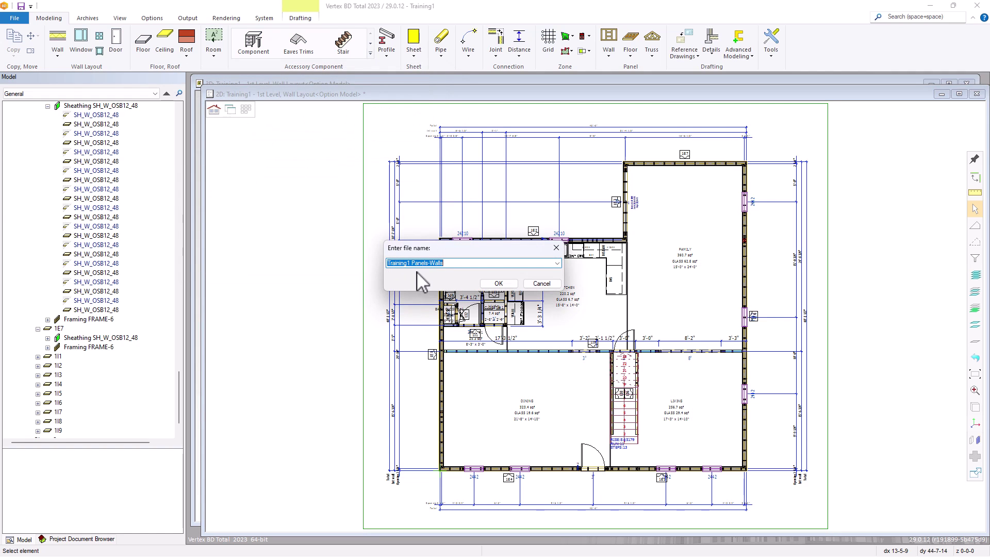
pyautogui.click(498, 284)
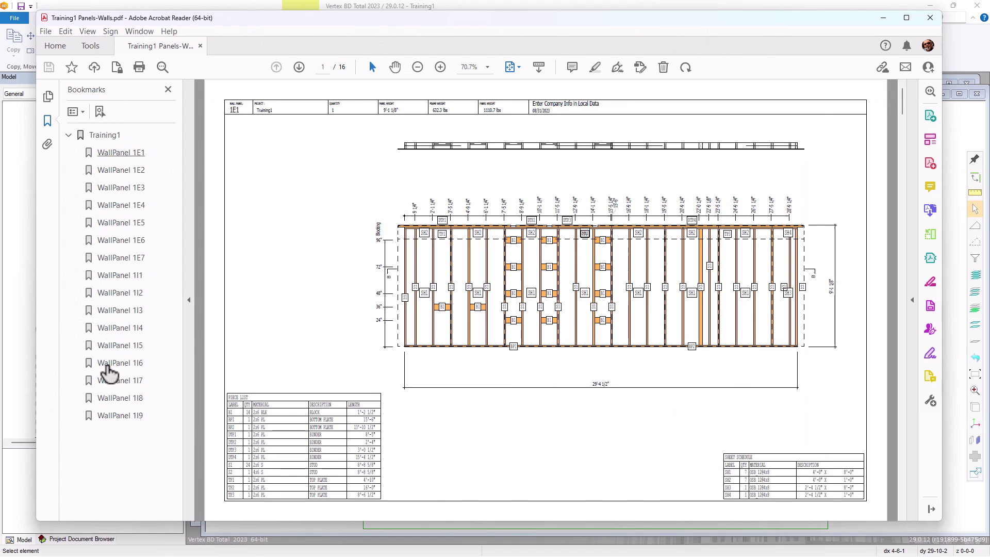
# - View the WallPanel 1I7 page in the exported PDF and close the PDF reader
pyautogui.click(113, 380)
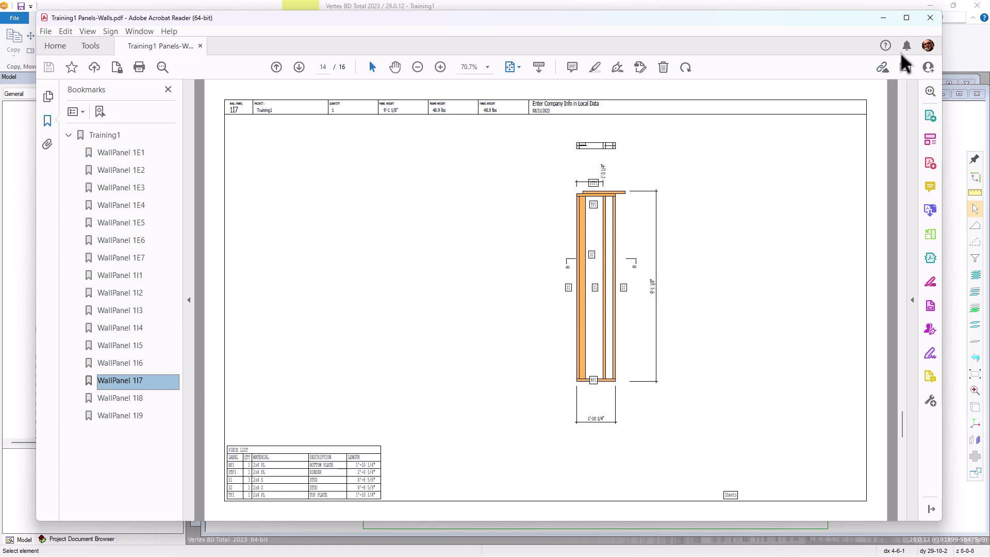
pyautogui.click(931, 19)
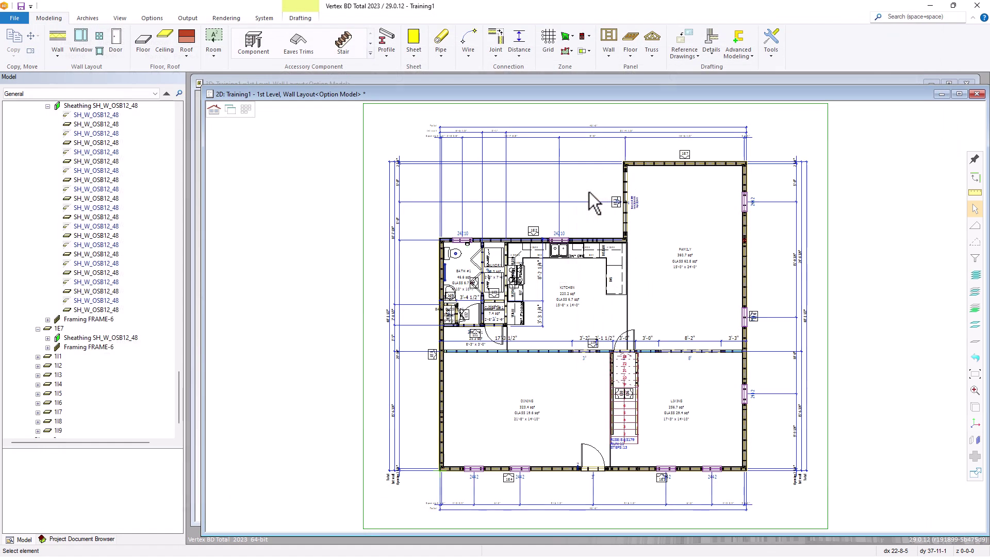